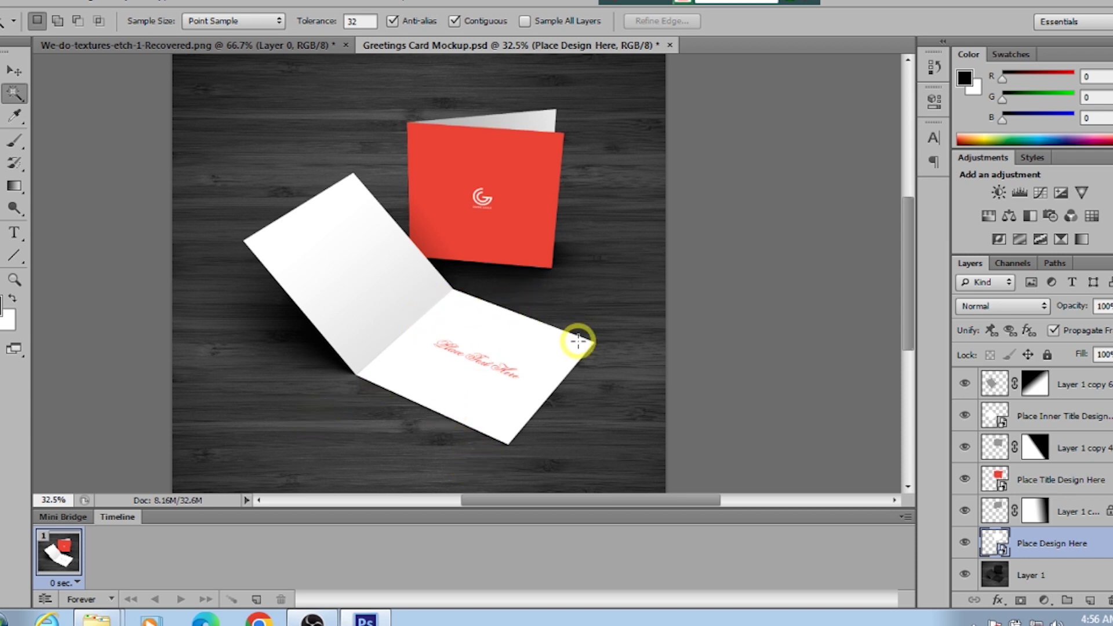
# Hide the wooden Layer 1 background and bring up the new fill/adjustment layer list.
pyautogui.scroll(1, 1107, 487)
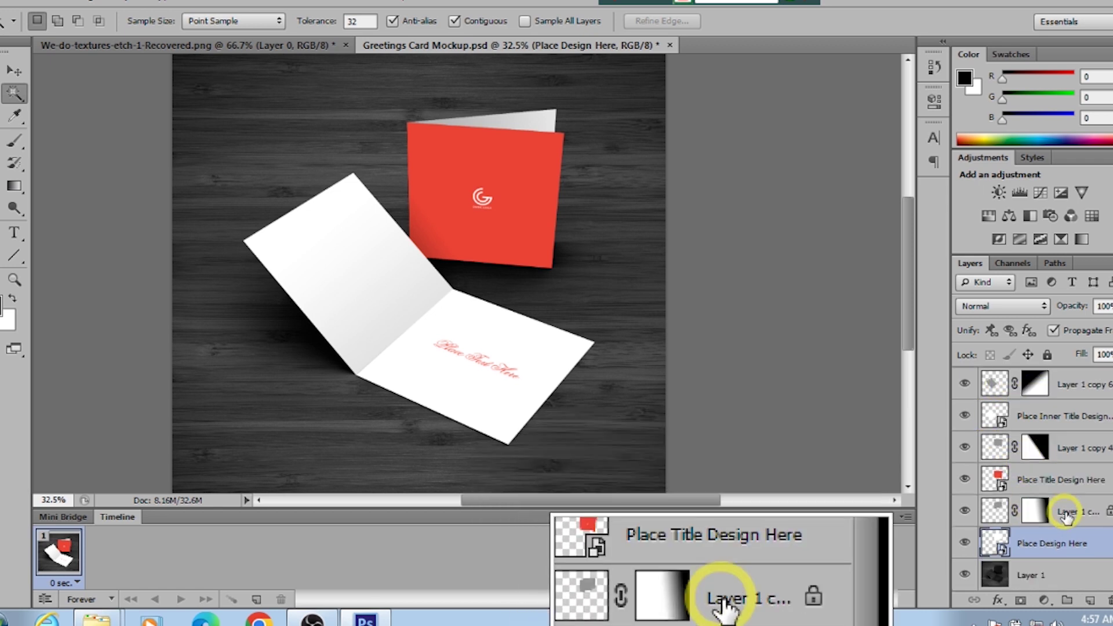
pyautogui.scroll(1, 1076, 528)
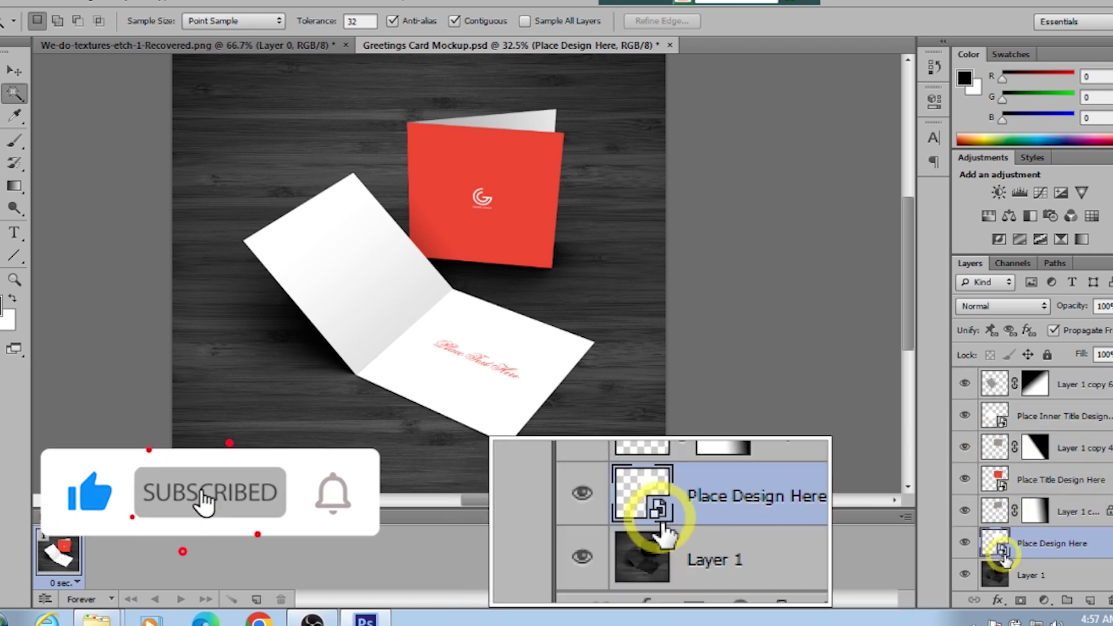
pyautogui.scroll(-1, 1016, 545)
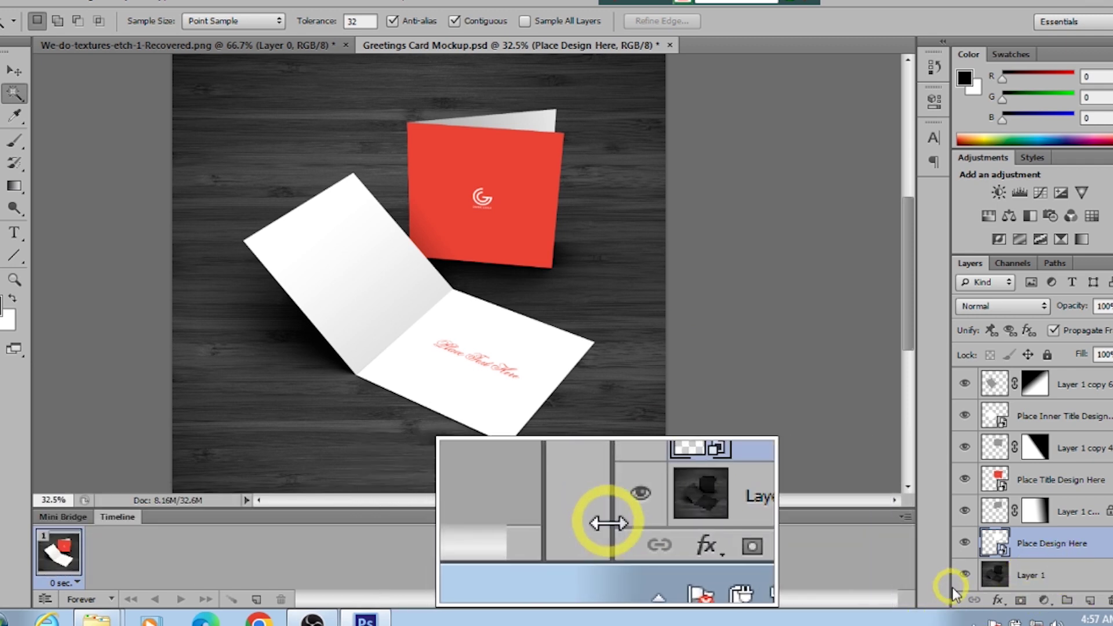
pyautogui.click(1043, 579)
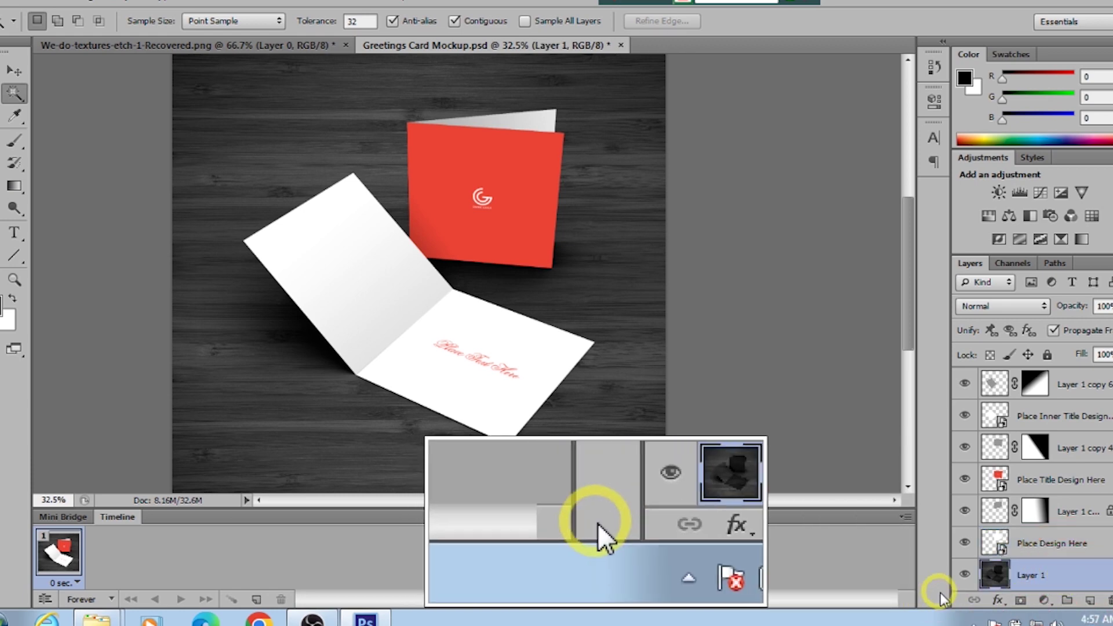
pyautogui.click(964, 574)
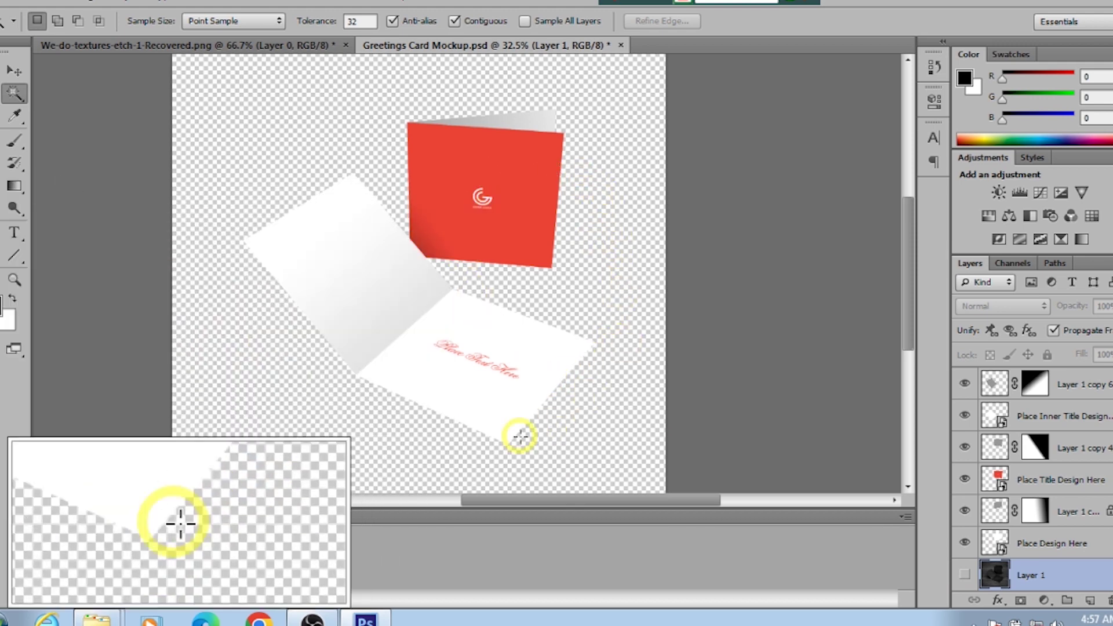
pyautogui.click(1045, 602)
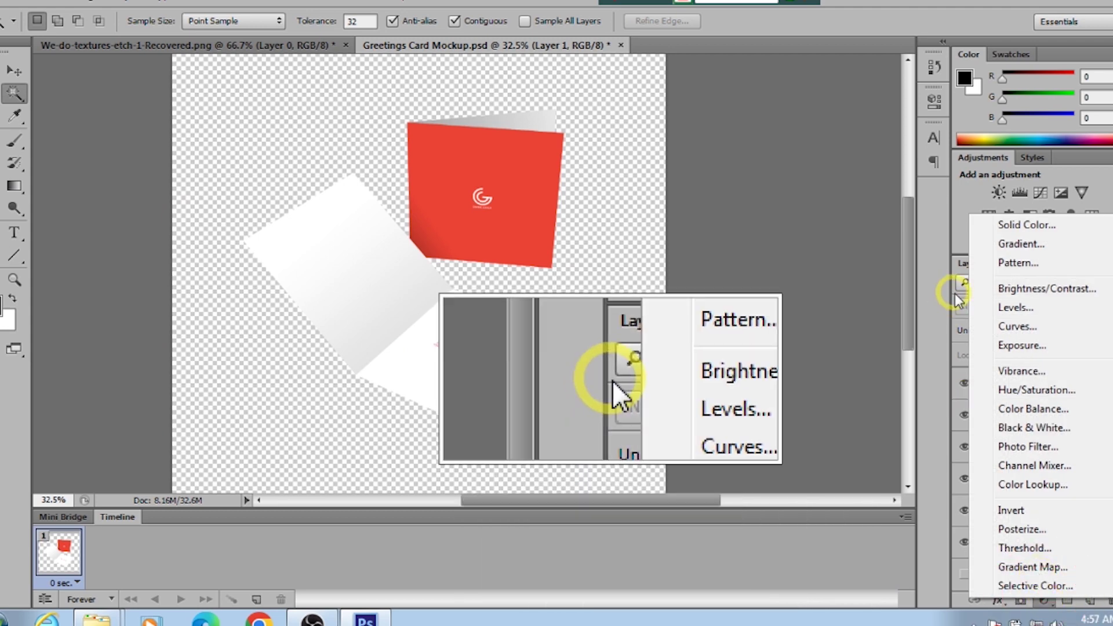
# Add a pale mint green (#b6dbc8) Solid Color fill layer behind the card.
pyautogui.click(1020, 226)
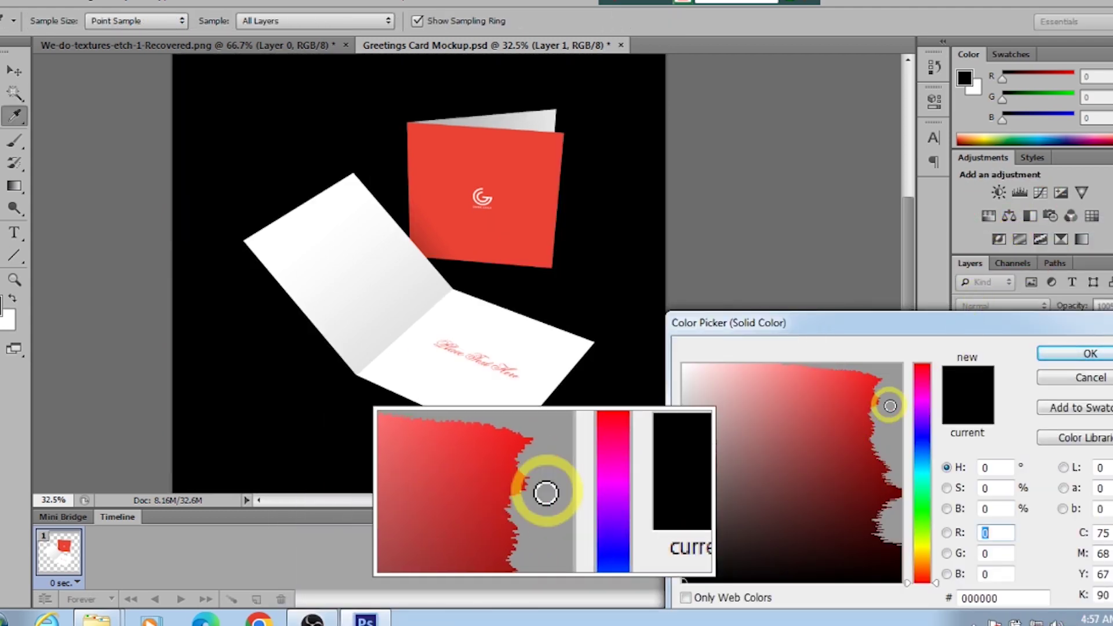
pyautogui.moveTo(922, 435); pyautogui.dragTo(846, 391)
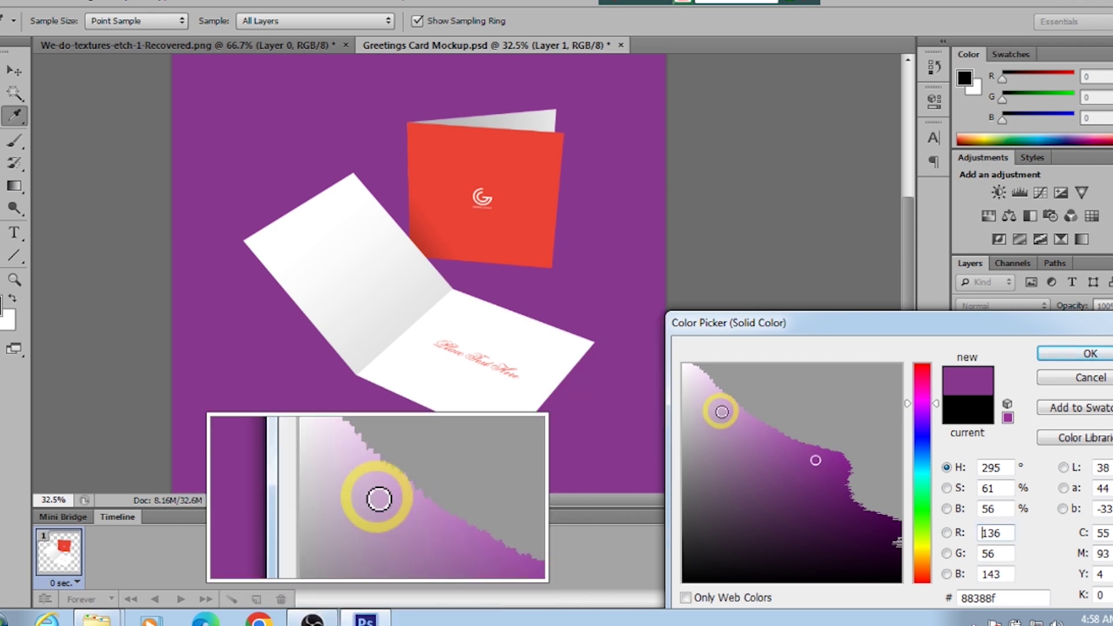
pyautogui.click(722, 412)
pyautogui.click(922, 491)
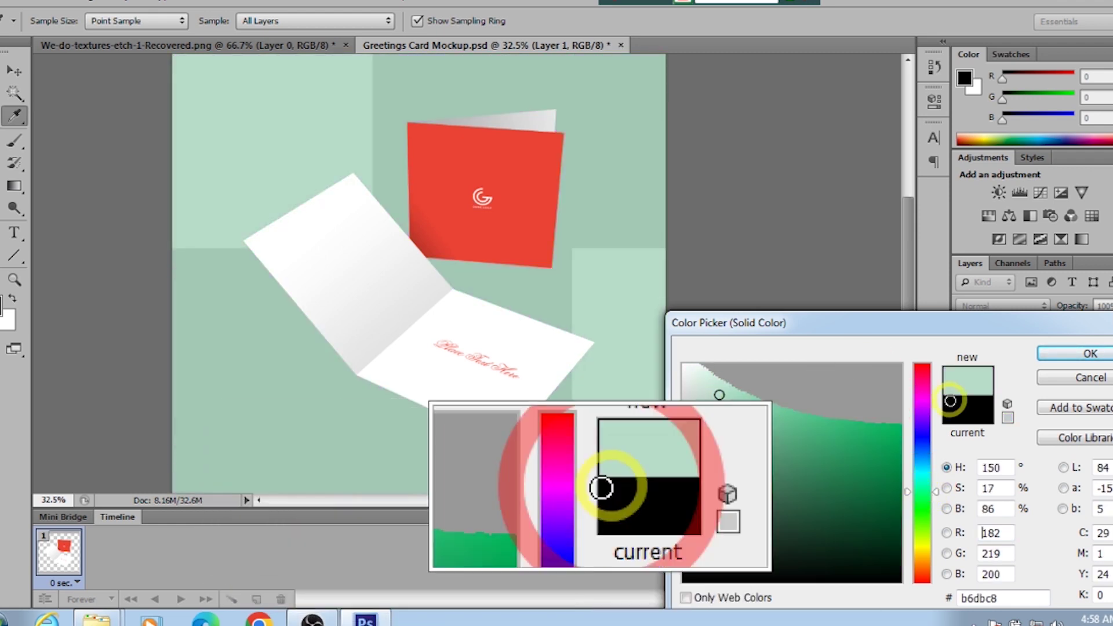
pyautogui.click(1077, 354)
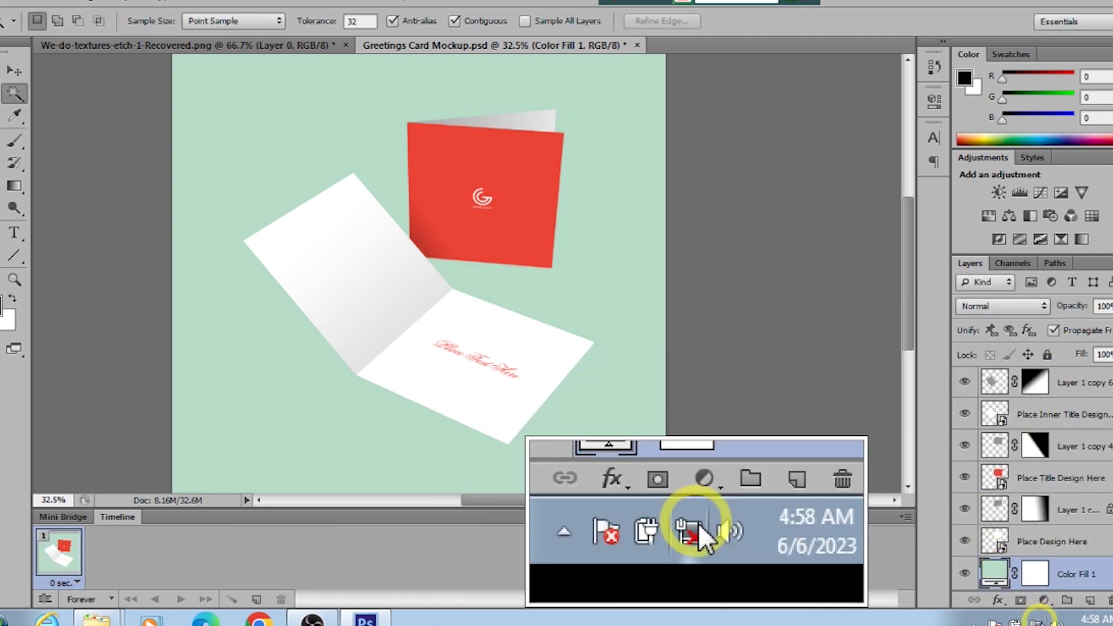
# Add a Pattern Fill layer and append the Rock Patterns library to the picker.
pyautogui.click(1044, 600)
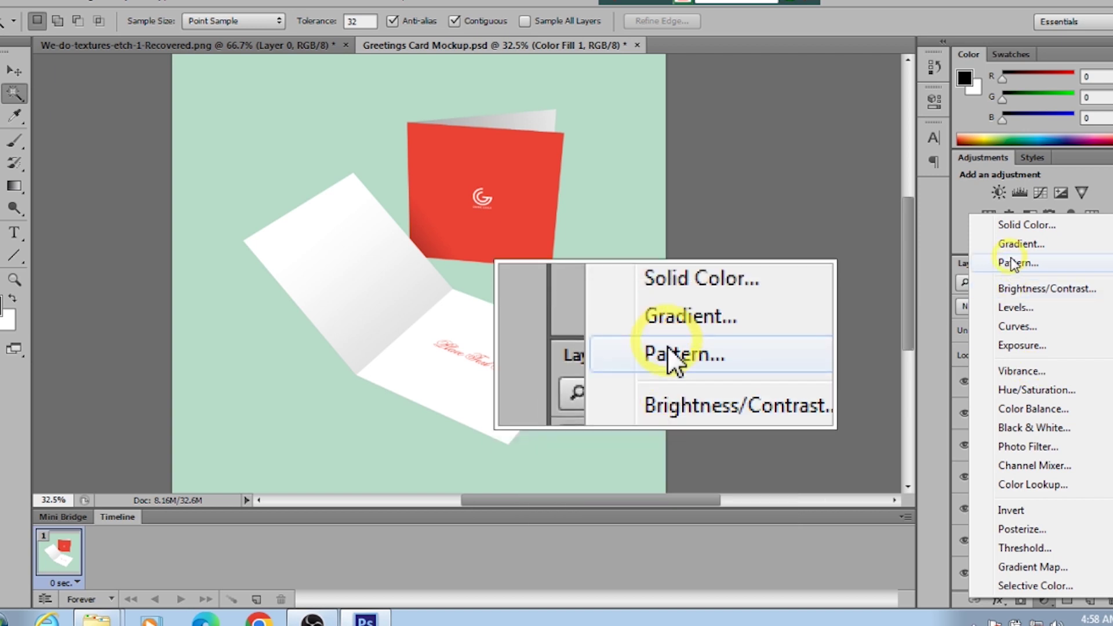
pyautogui.click(1021, 263)
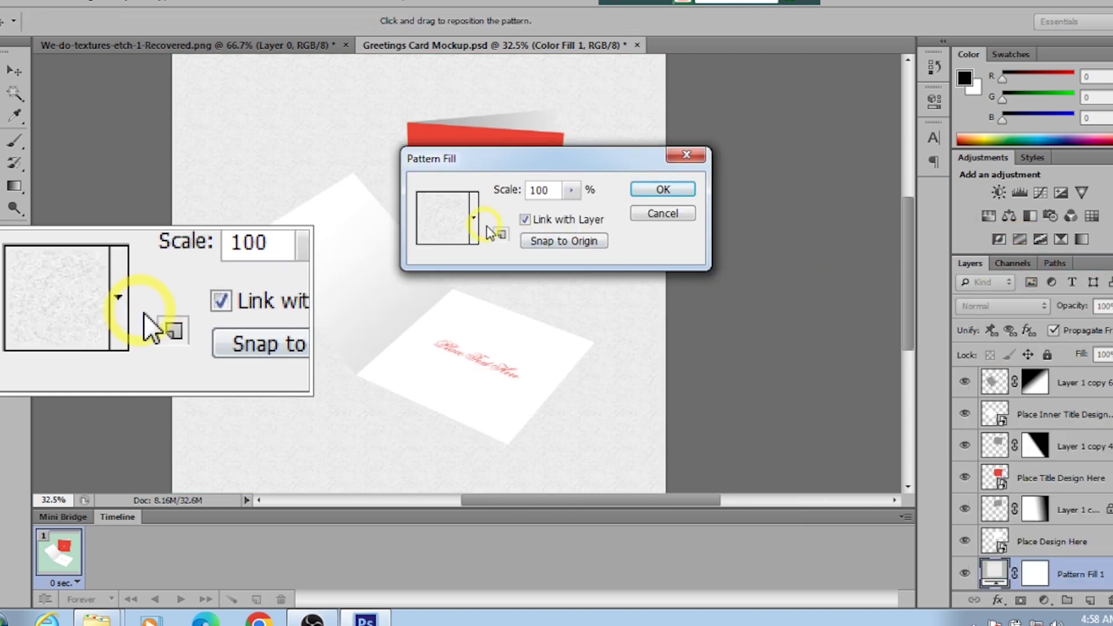
pyautogui.click(478, 231)
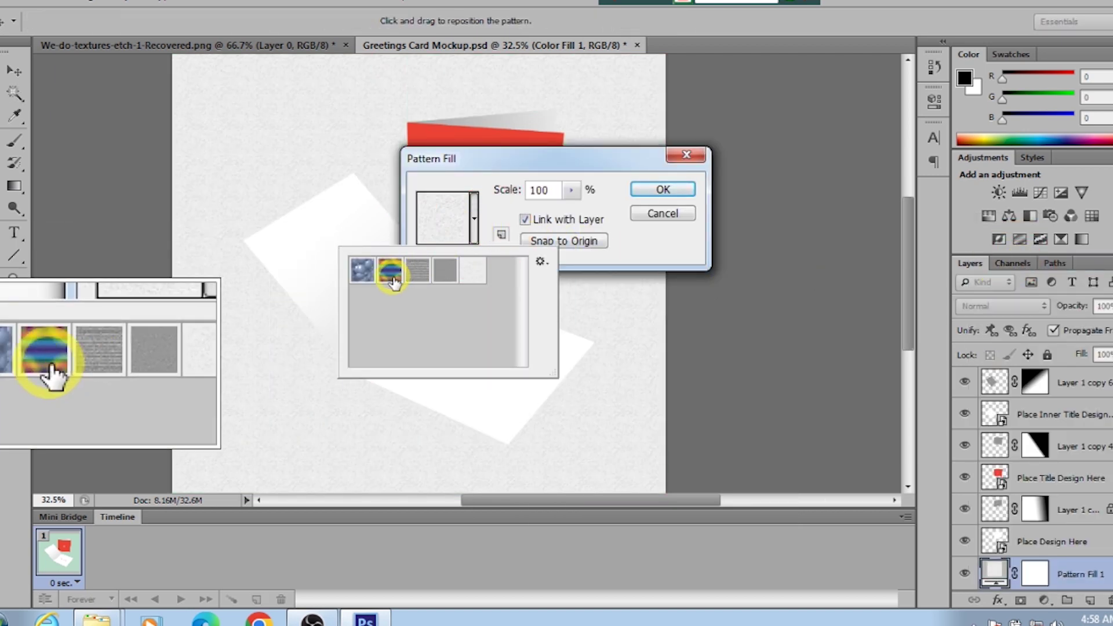
pyautogui.click(541, 261)
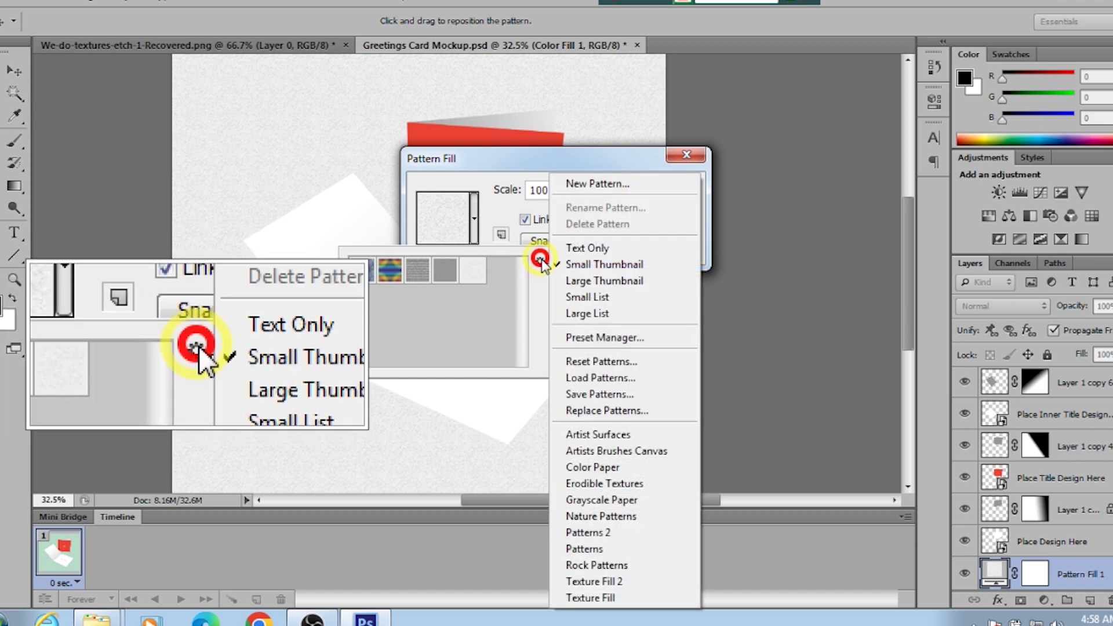
pyautogui.click(585, 183)
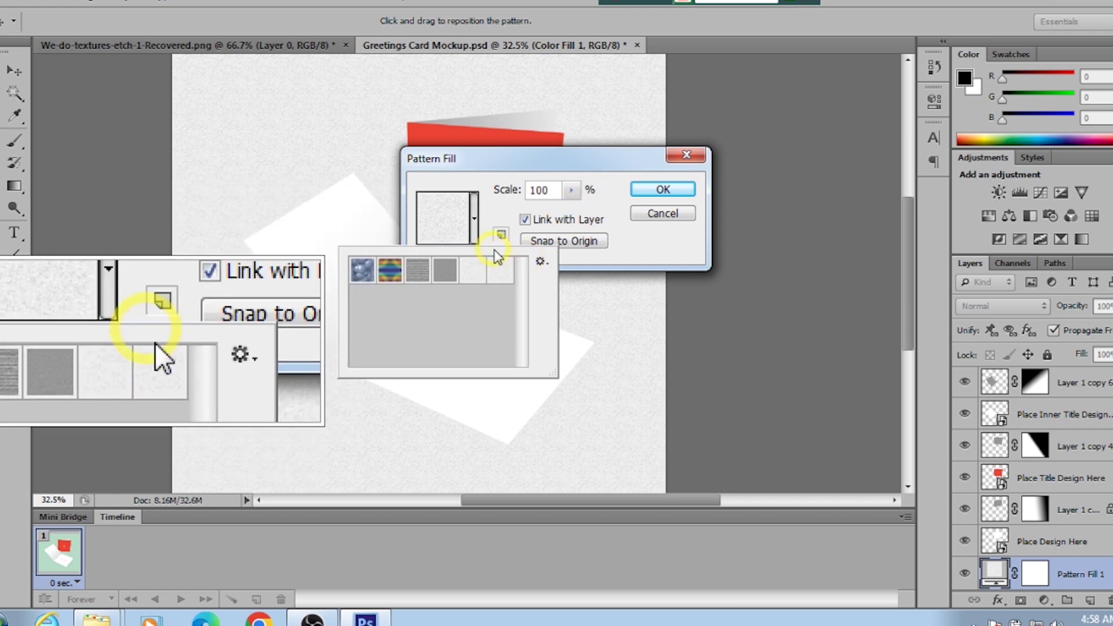
pyautogui.click(541, 262)
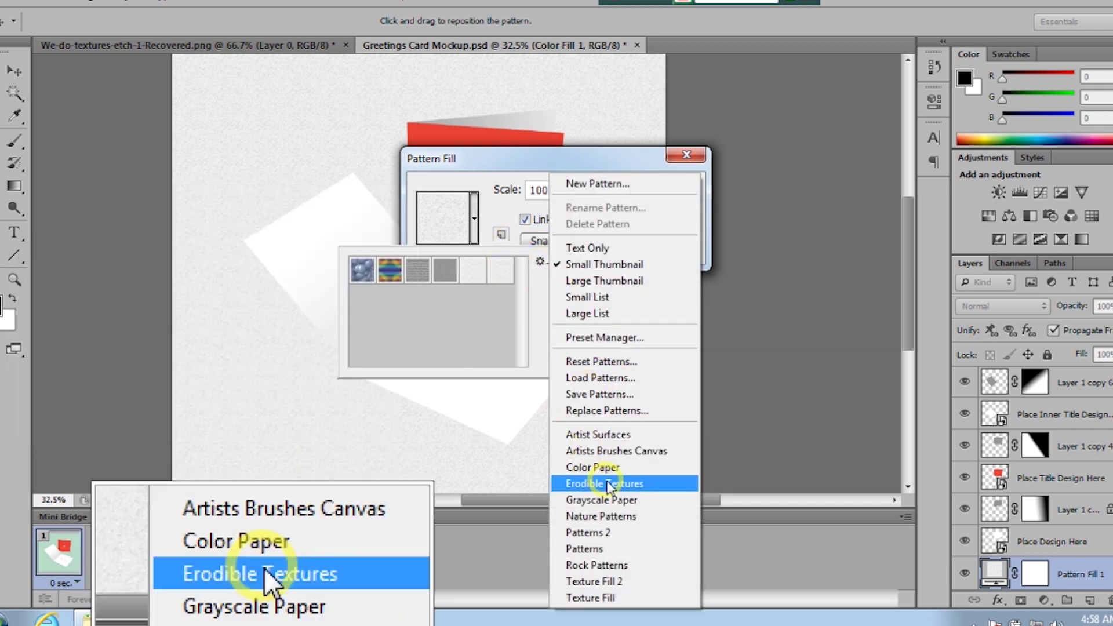
pyautogui.click(604, 565)
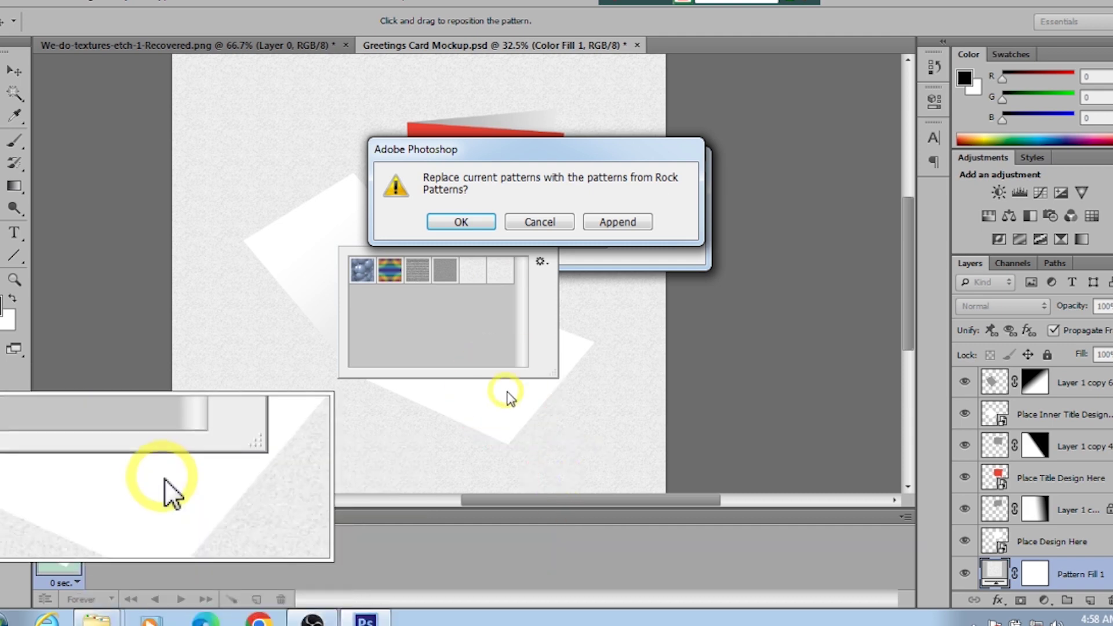
pyautogui.click(597, 226)
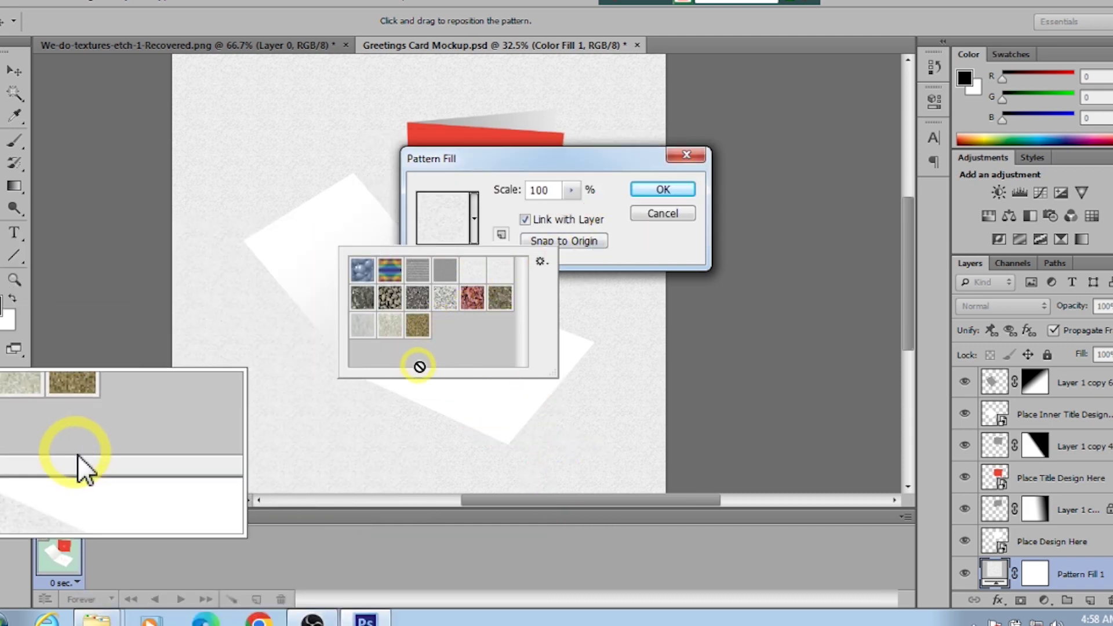
# Try several rock patterns, then append Texture Fill 2 and try its speckled textures.
pyautogui.click(419, 329)
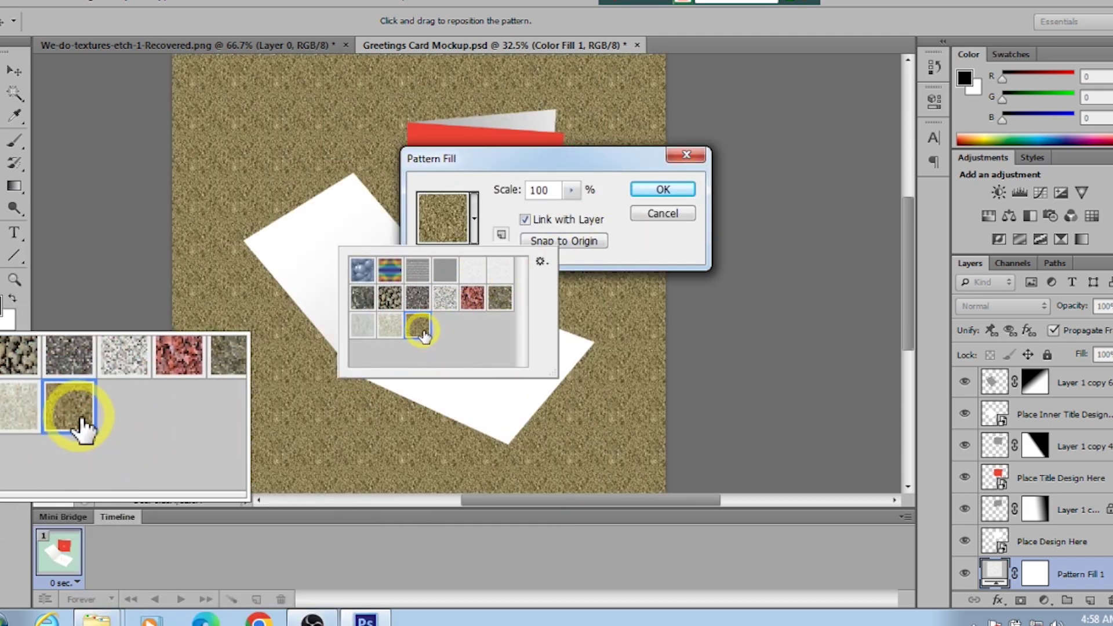
pyautogui.click(473, 297)
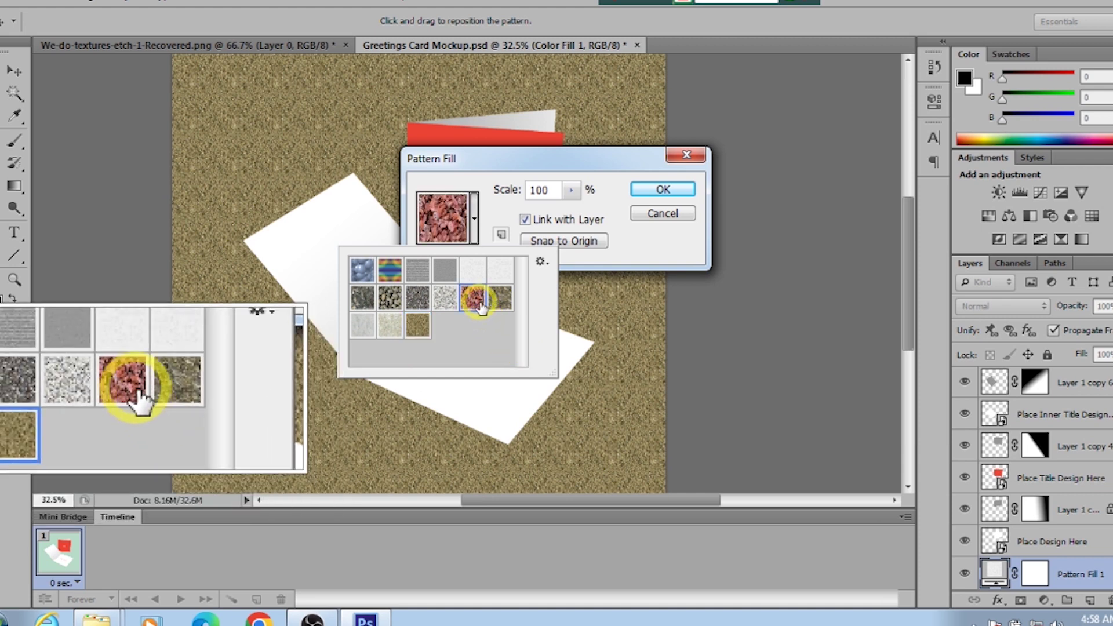
pyautogui.click(363, 299)
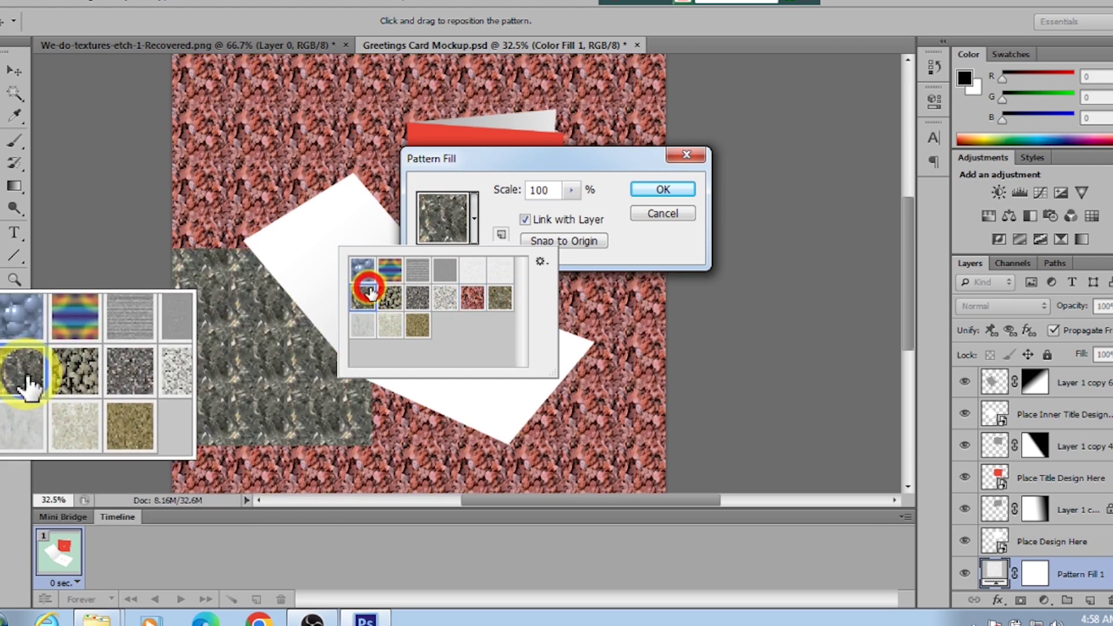
pyautogui.click(410, 307)
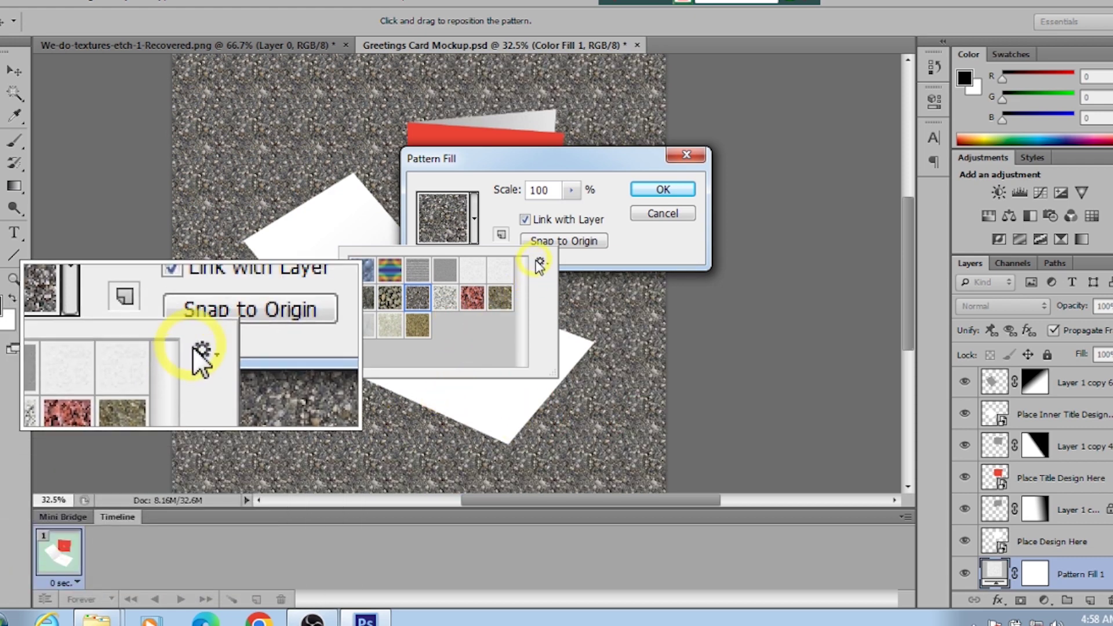
pyautogui.click(540, 262)
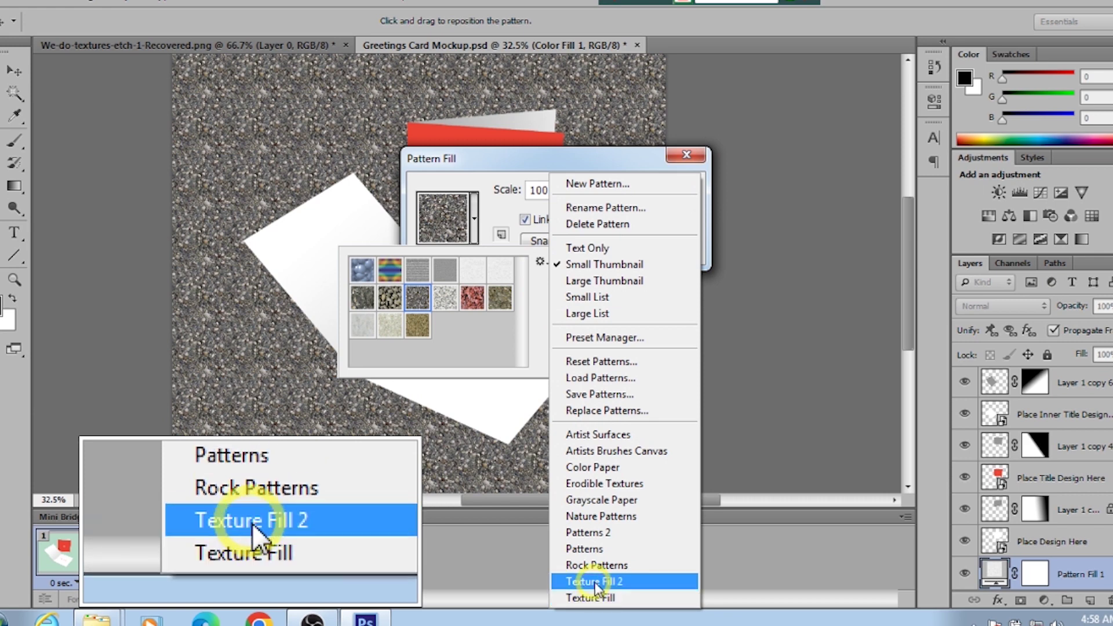
pyautogui.click(594, 582)
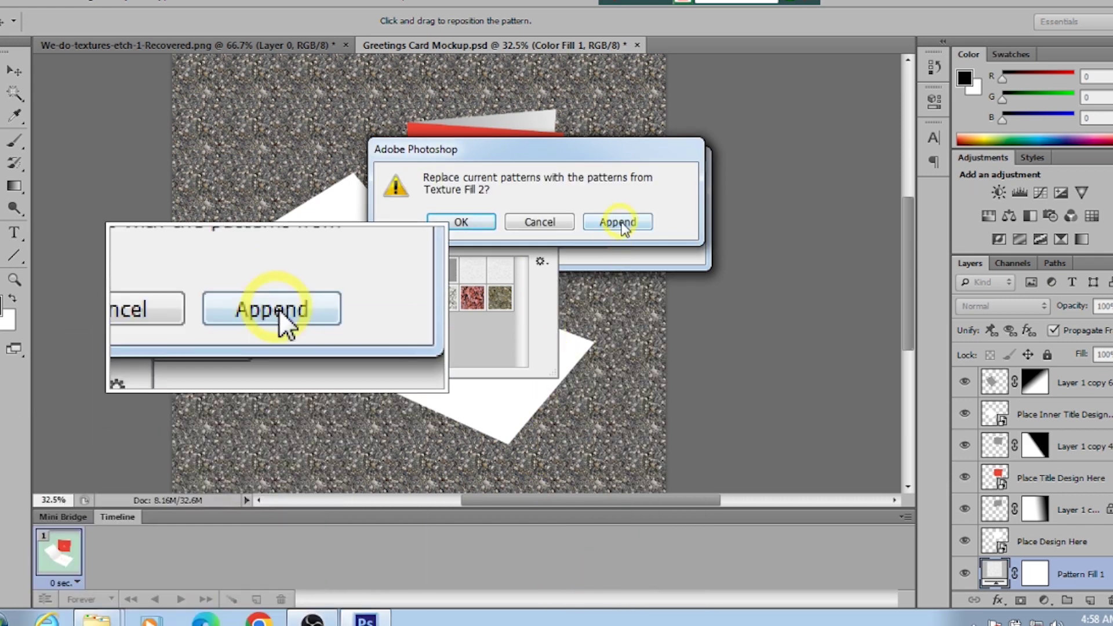
pyautogui.click(618, 223)
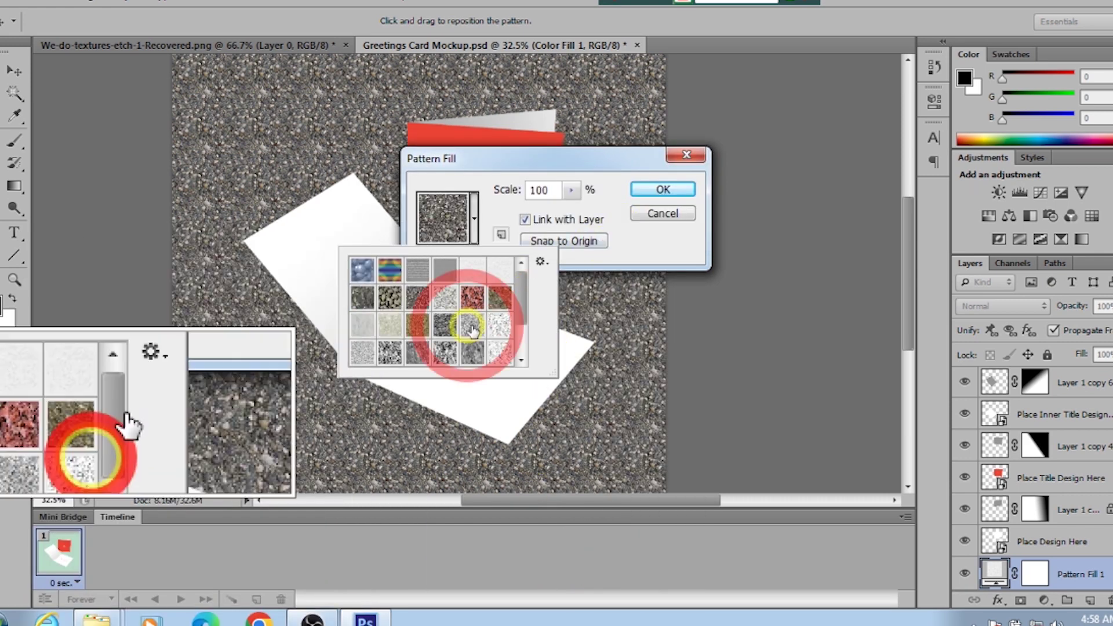
pyautogui.click(499, 351)
pyautogui.click(364, 354)
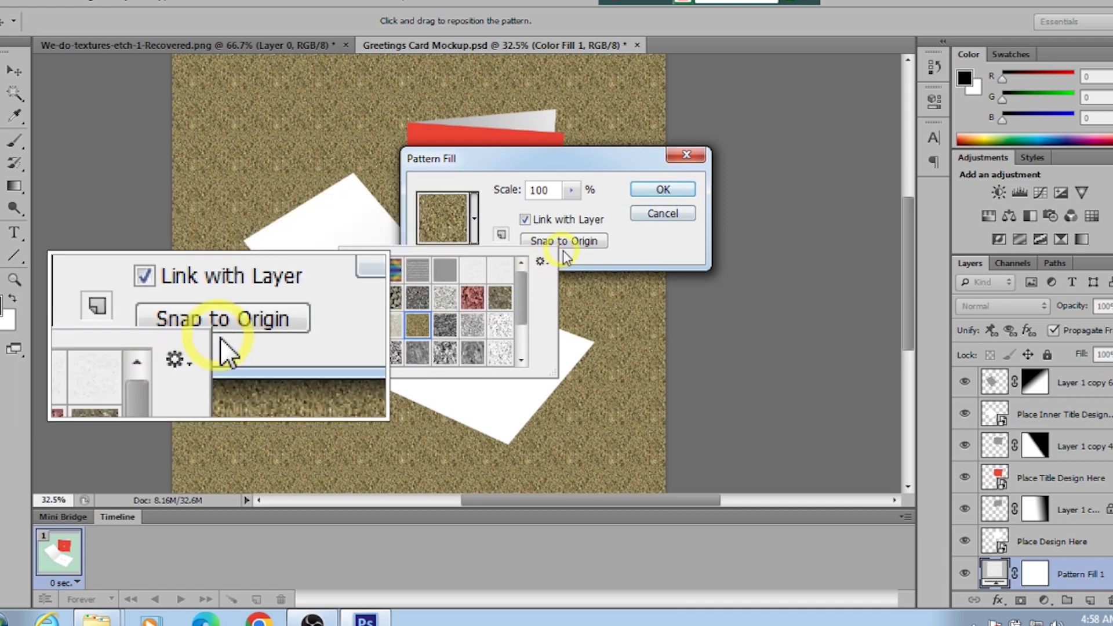
# Append Nature Patterns and apply the grass pattern as the background fill.
pyautogui.click(542, 263)
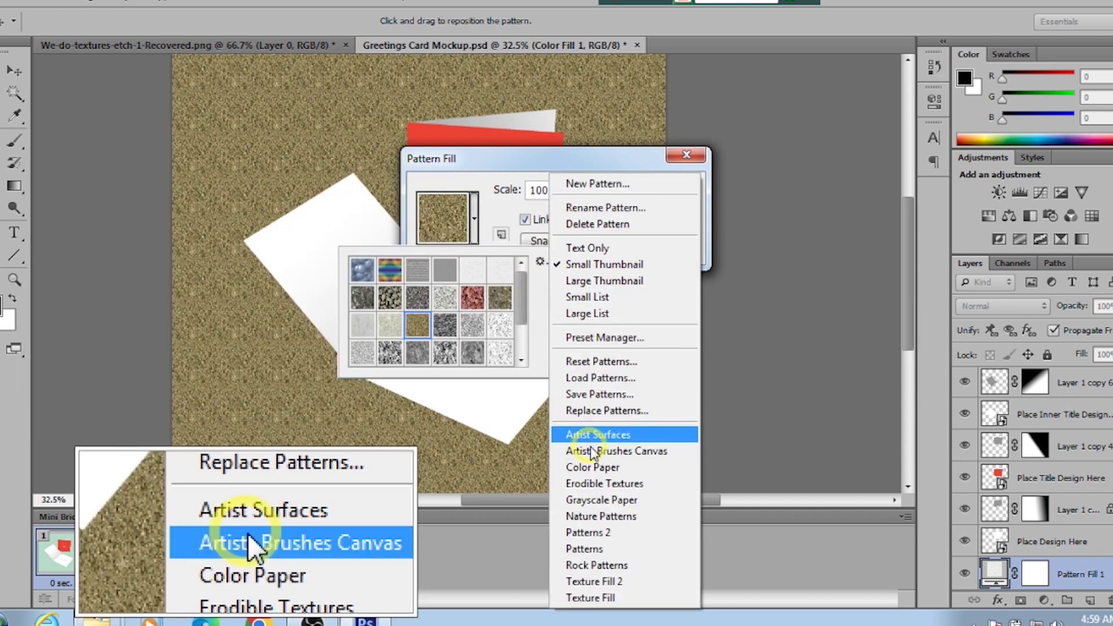
pyautogui.click(600, 515)
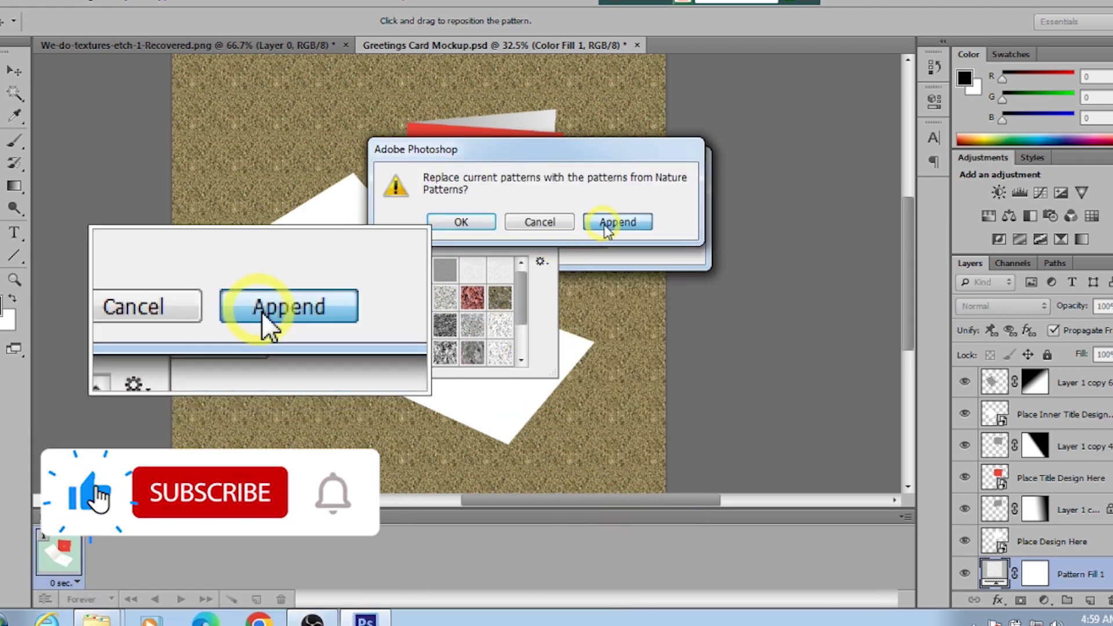
pyautogui.click(614, 222)
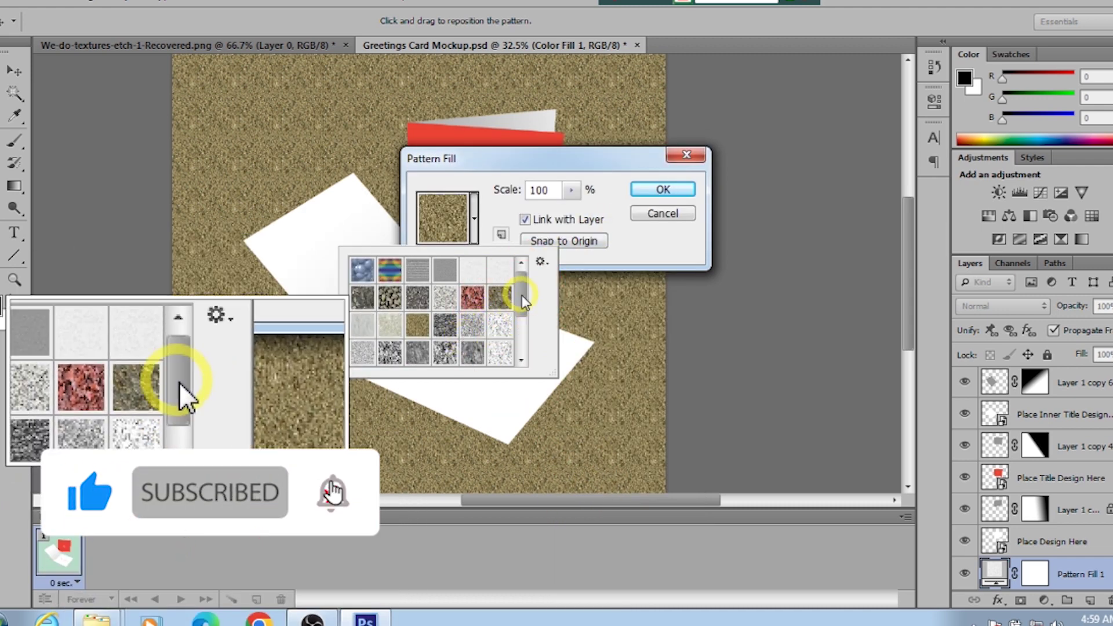
pyautogui.moveTo(521, 293); pyautogui.dragTo(523, 357)
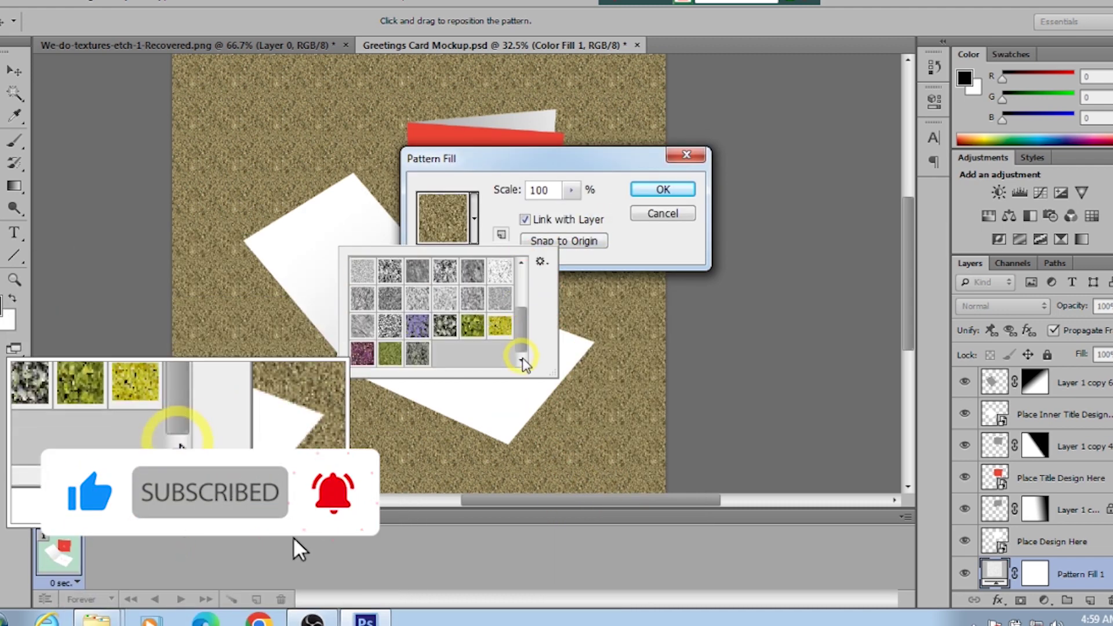
pyautogui.click(364, 354)
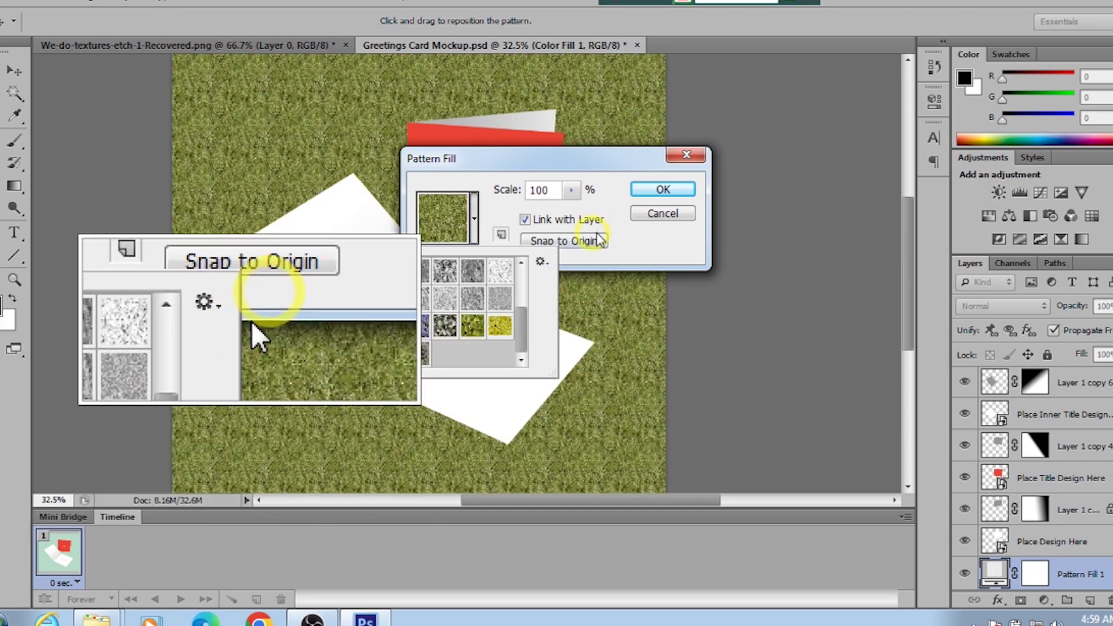
pyautogui.click(654, 191)
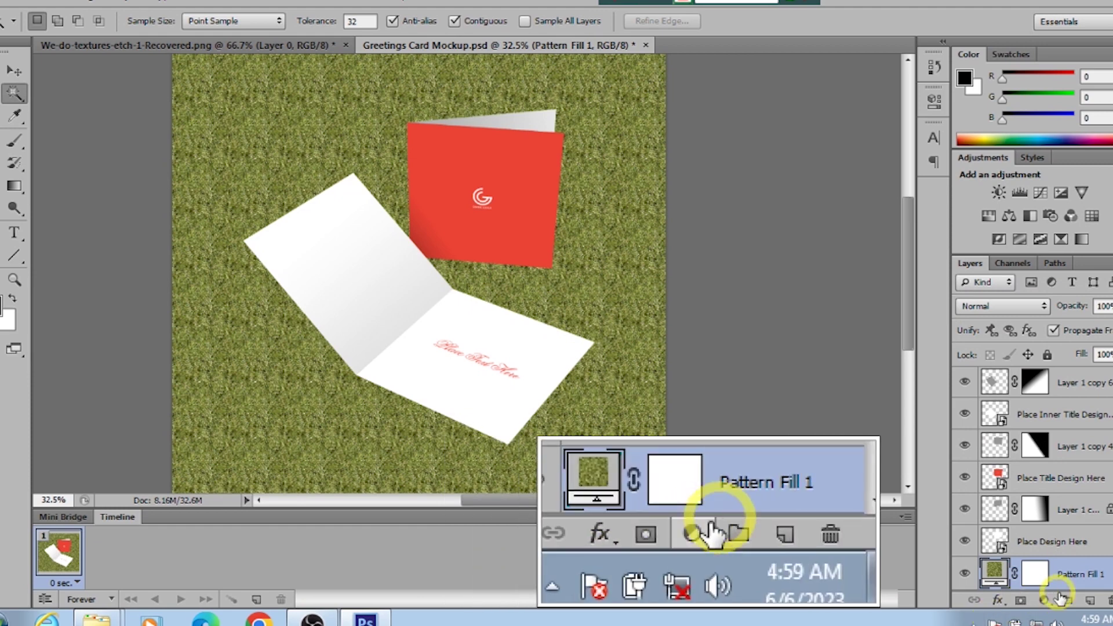
# Toggle Pattern Fill 1's visibility to compare against the mint fill, then show the fill layer list.
pyautogui.scroll(-2, 1093, 585)
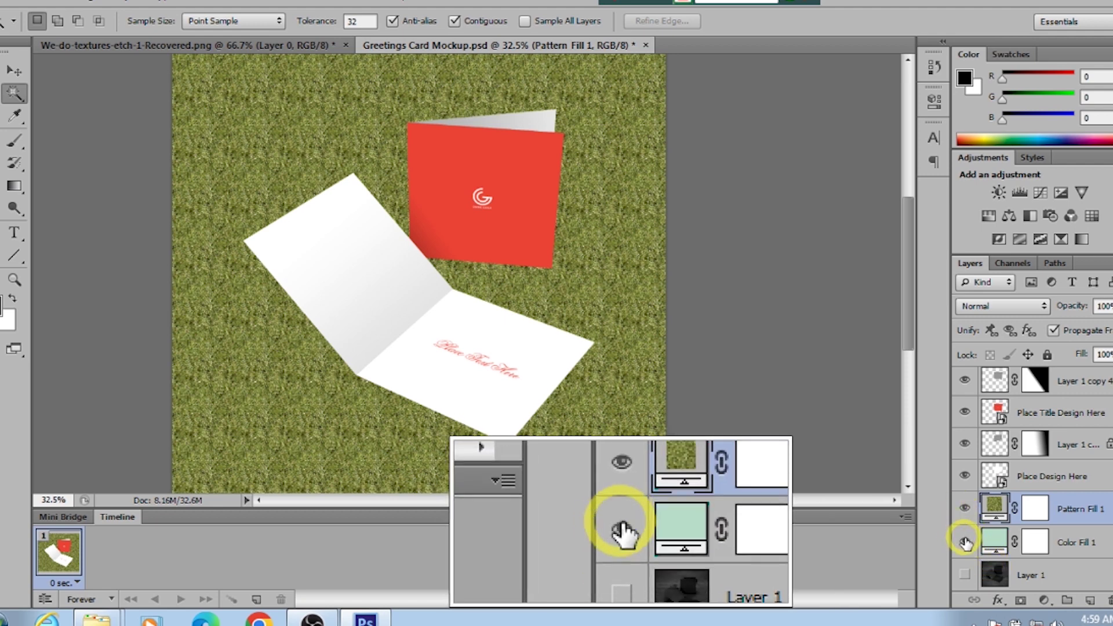
pyautogui.click(965, 509)
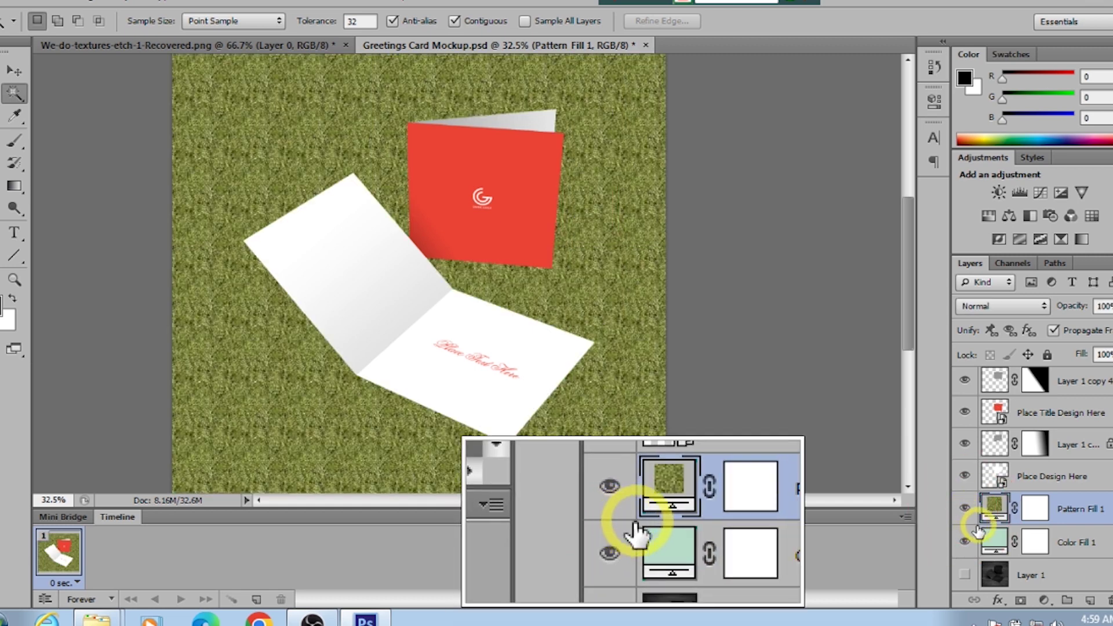
pyautogui.click(1045, 601)
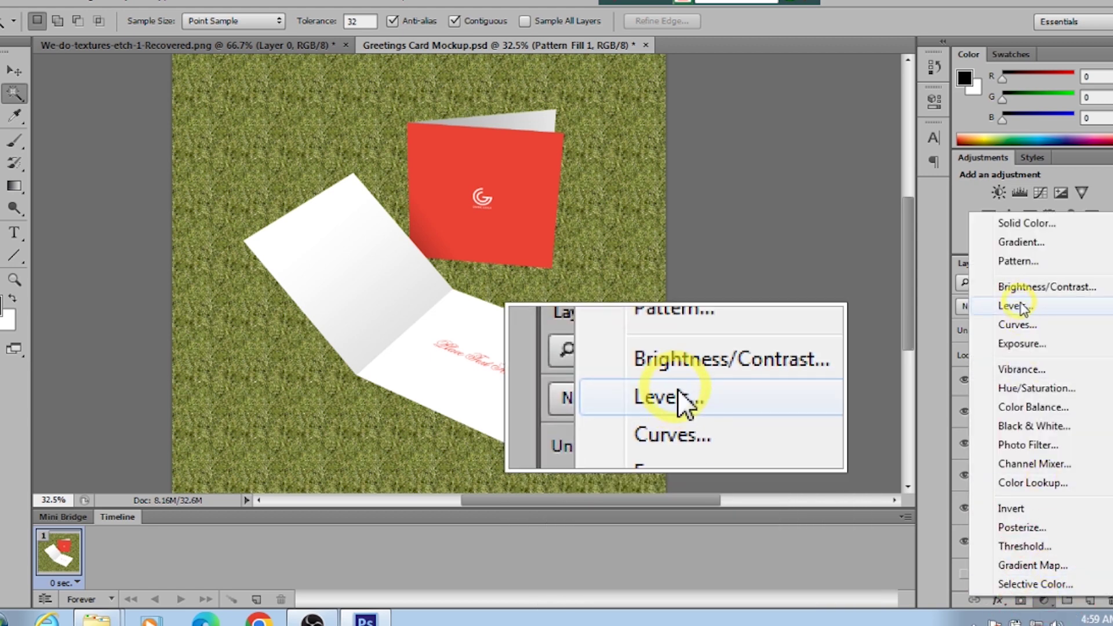
# Add a linear 90° Gradient Fill at 100% scale darkening the grass to black at the bottom.
pyautogui.click(1022, 251)
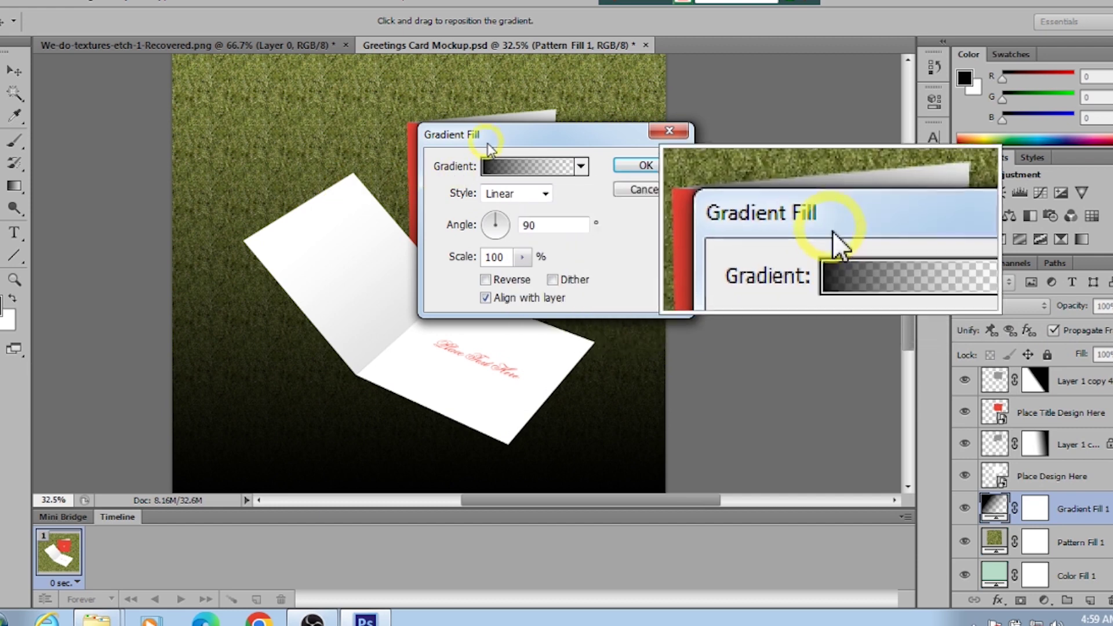
pyautogui.moveTo(490, 133); pyautogui.dragTo(767, 171)
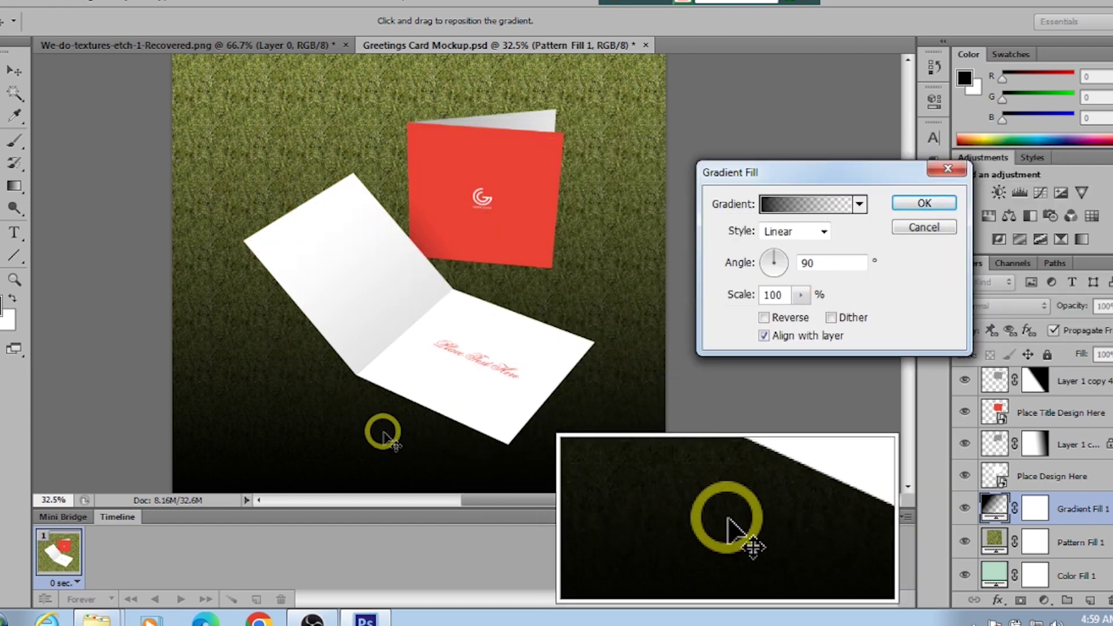
pyautogui.moveTo(332, 262)
pyautogui.mouseDown()
pyautogui.moveTo(318, 317)
pyautogui.moveTo(383, 293)
pyautogui.mouseUp()
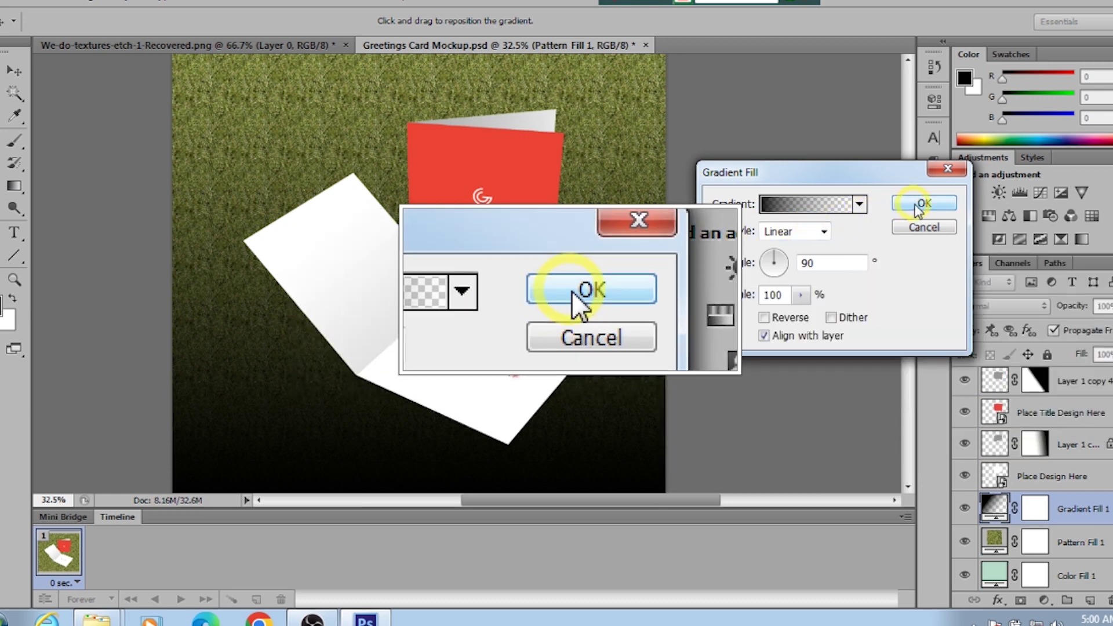
pyautogui.click(922, 204)
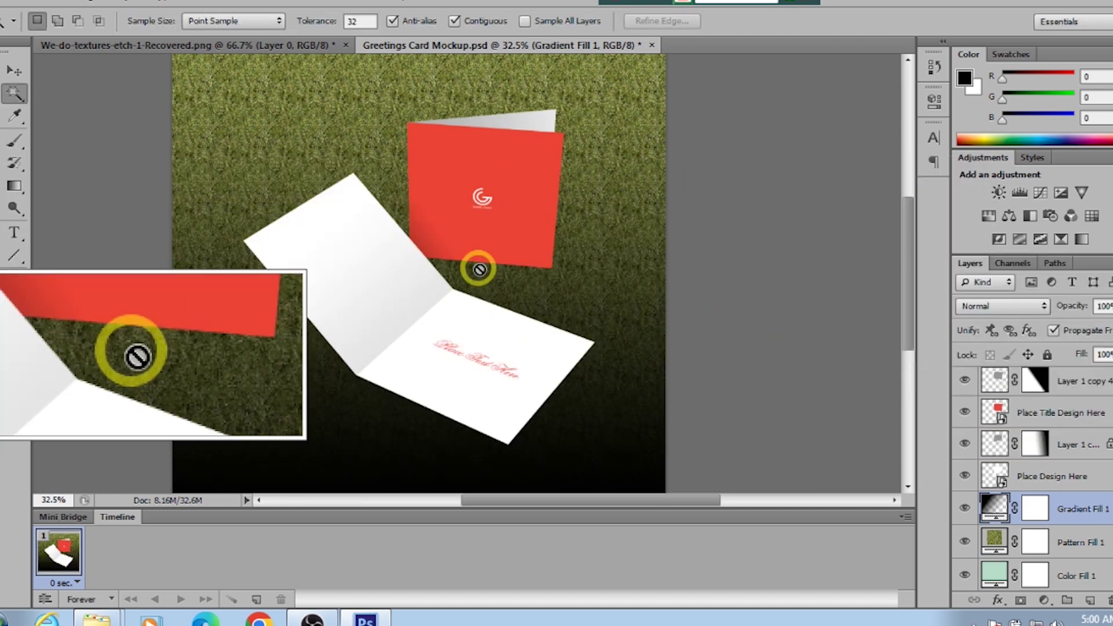
# Hide the grass pattern and gradient fill layers, fit the view, and select Place Design Here.
pyautogui.click(964, 541)
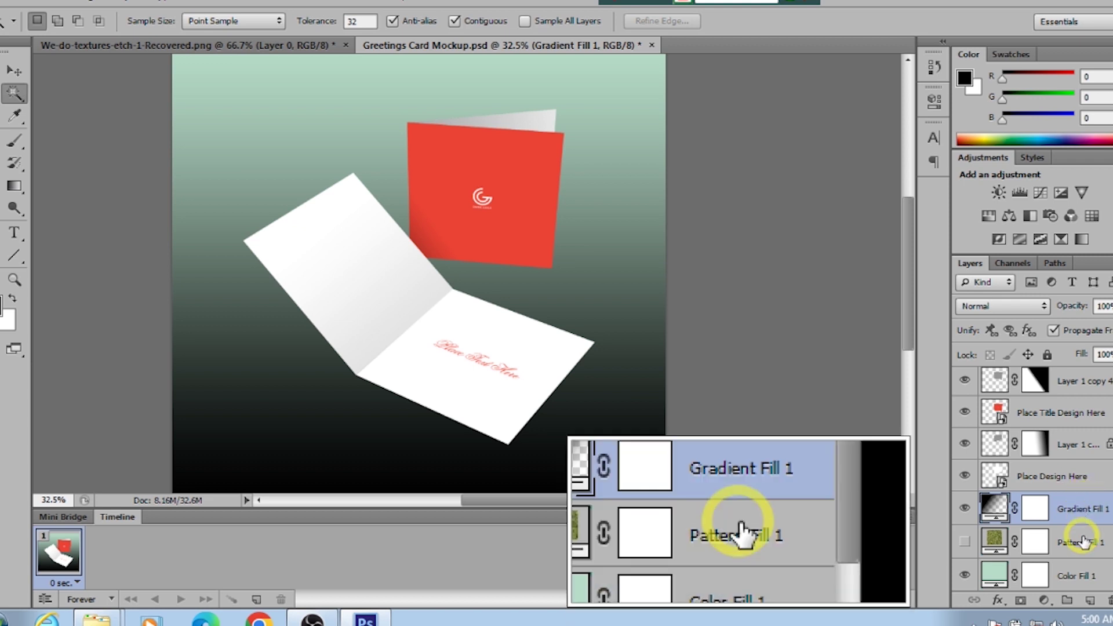
pyautogui.click(965, 542)
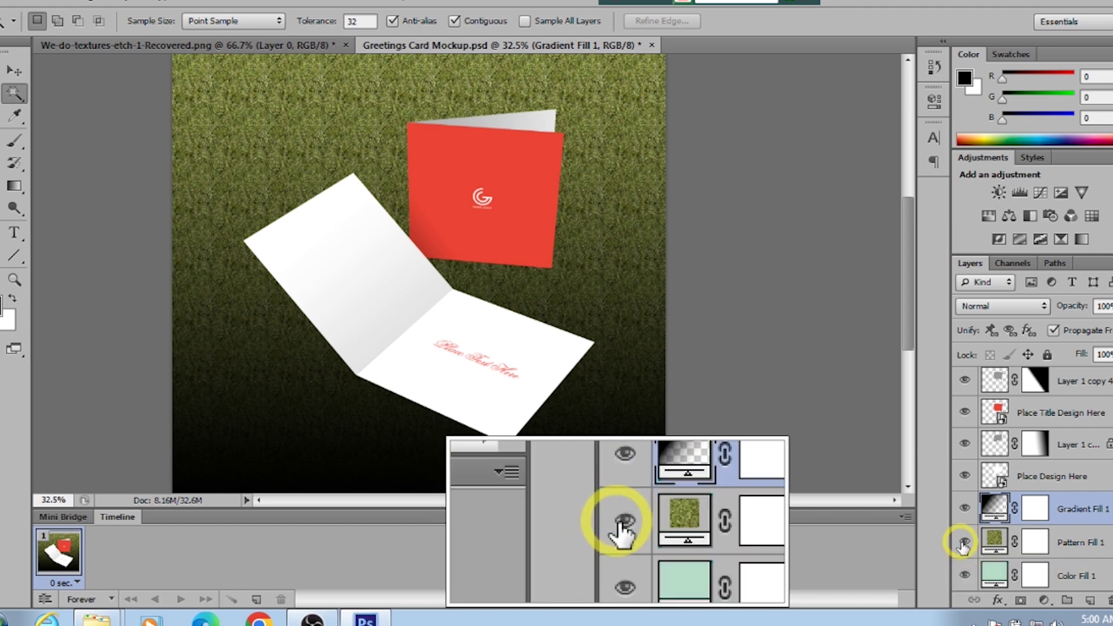
pyautogui.click(964, 580)
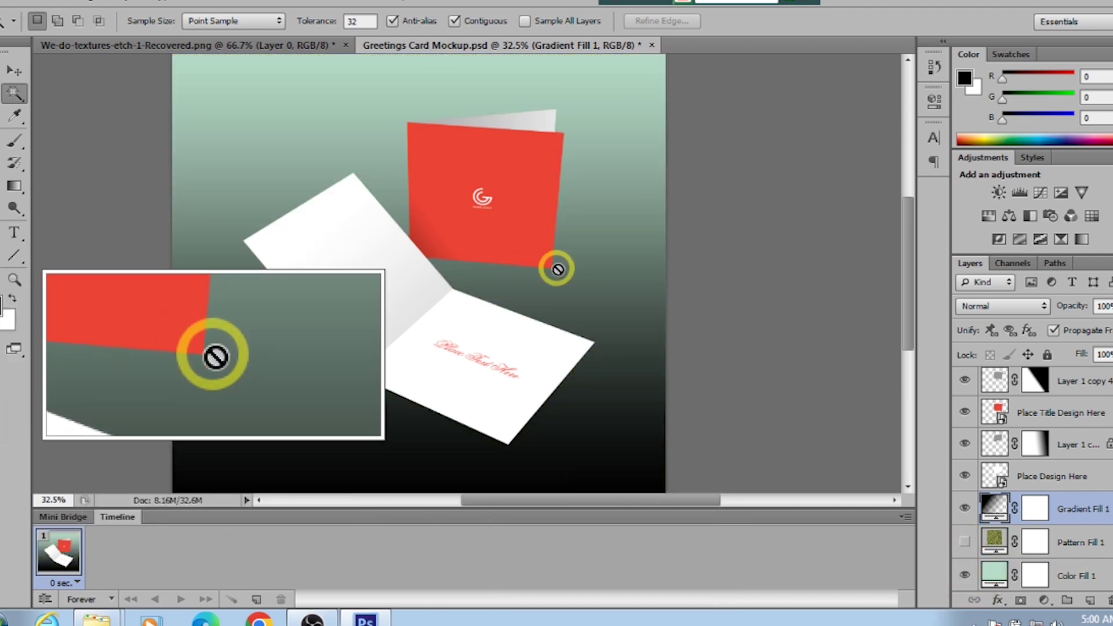
pyautogui.scroll(2, 599, 308)
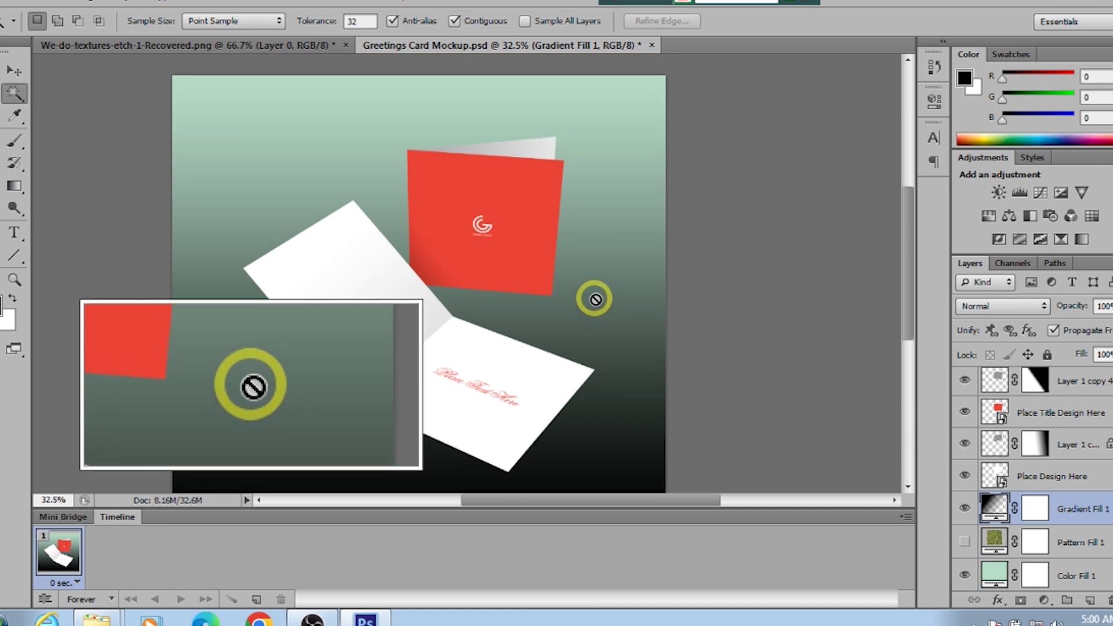
pyautogui.hotkey('ctrl', '0')
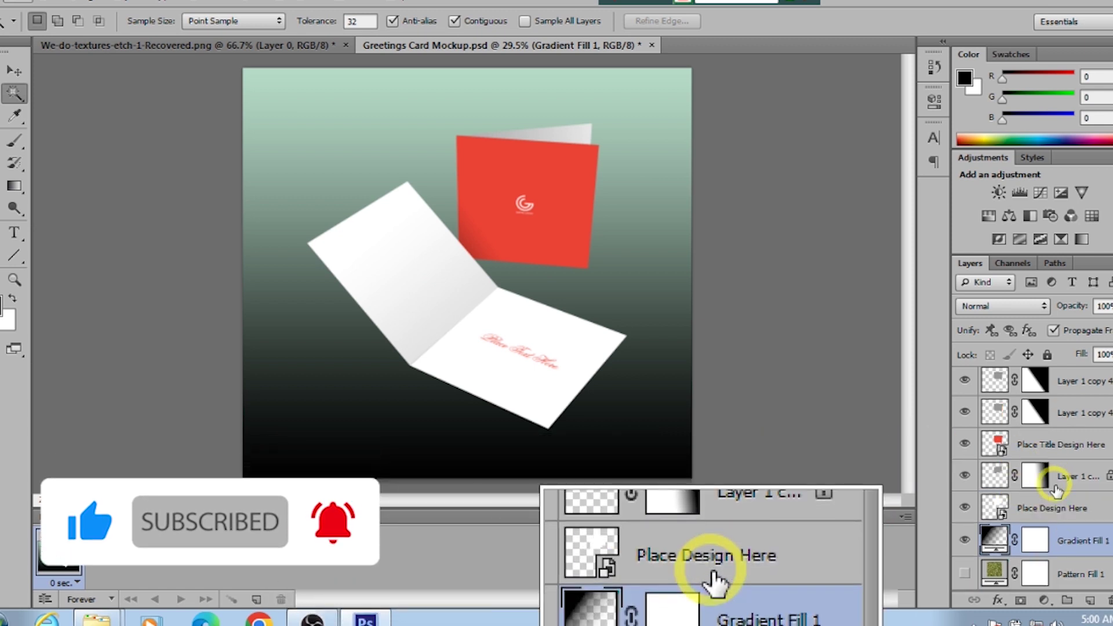
pyautogui.scroll(3, 1027, 490)
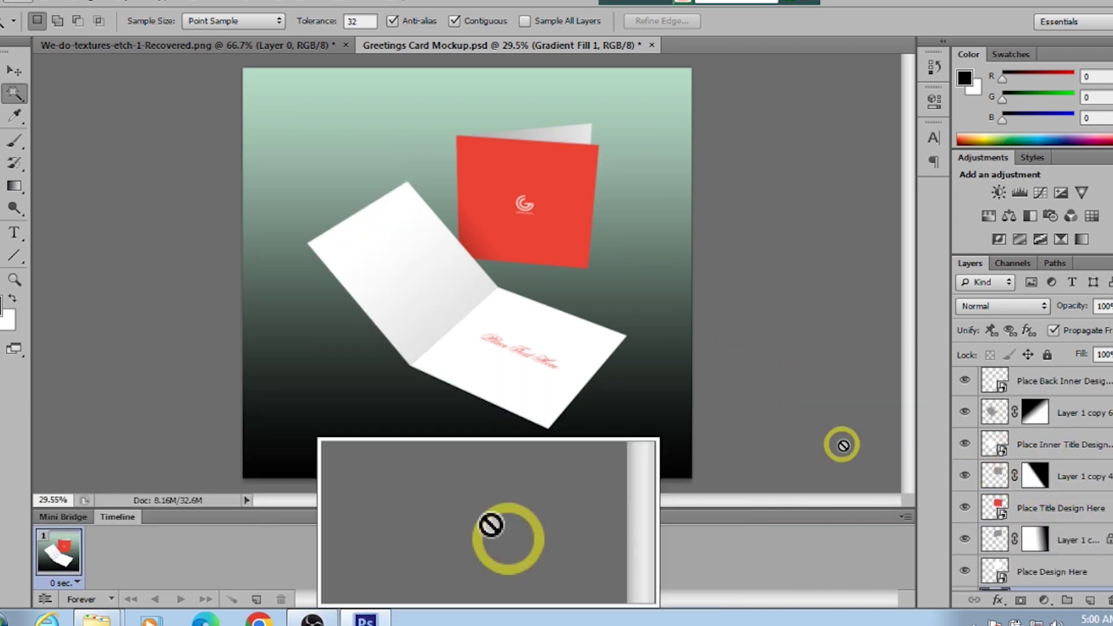
pyautogui.scroll(-3, 1005, 555)
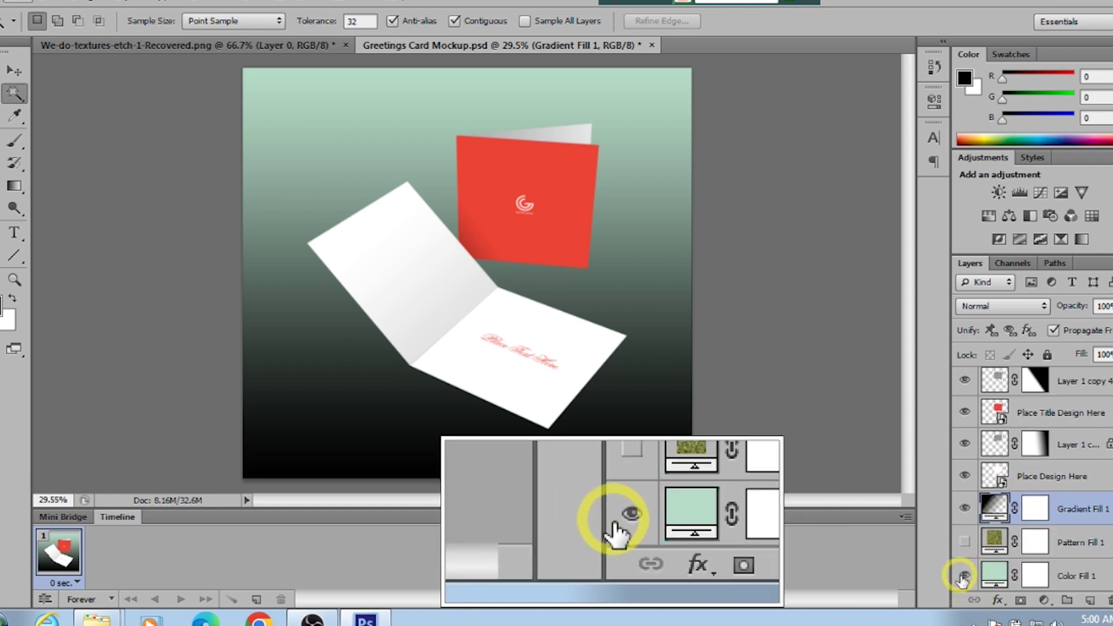
pyautogui.click(965, 509)
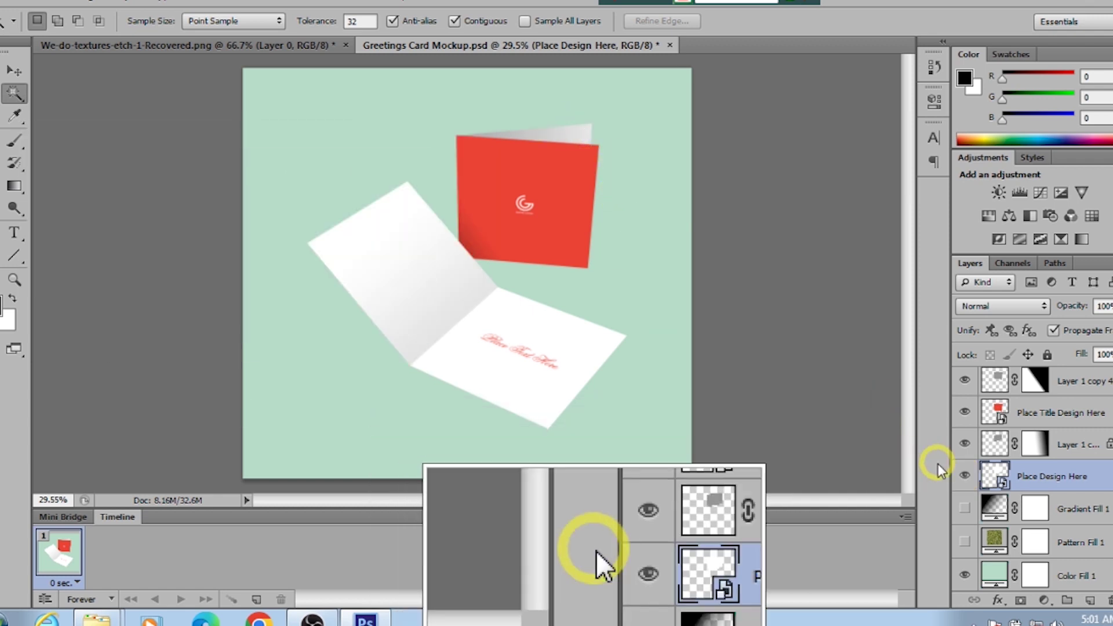
pyautogui.click(965, 477)
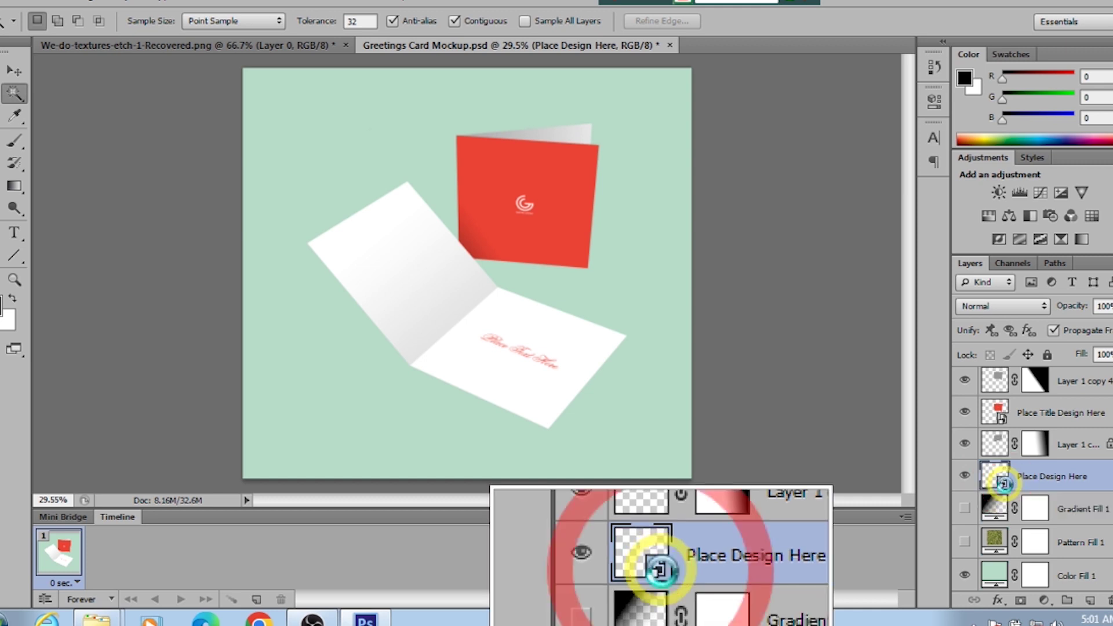
# Open the Place Design Here smart object and add a yellow d8da17 Solid Color fill.
pyautogui.doubleClick(1004, 482)
pyautogui.click(604, 259)
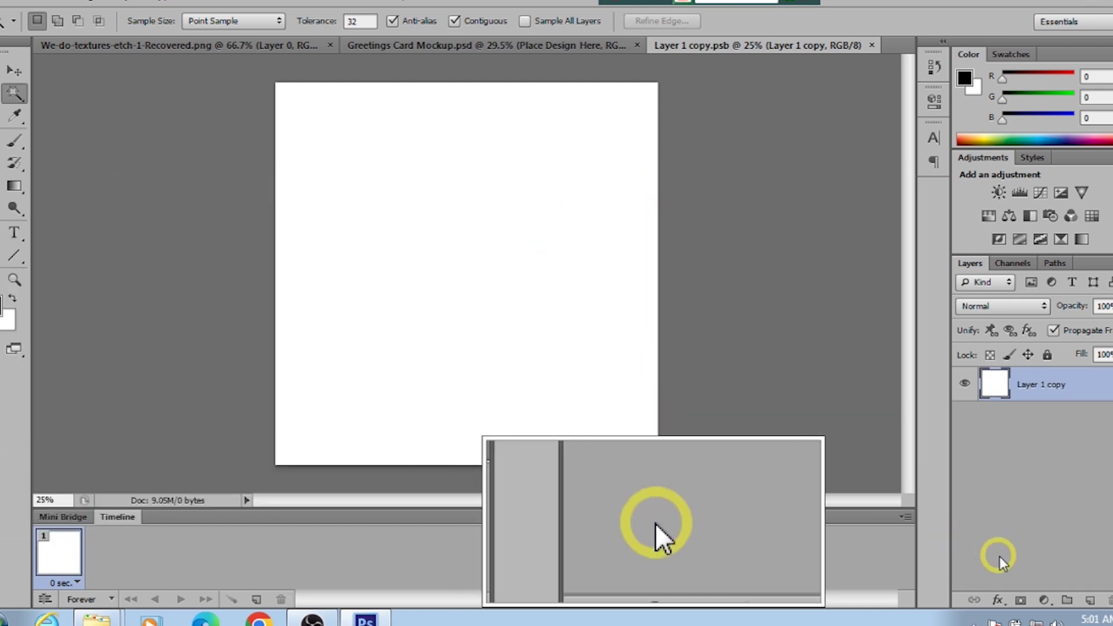
pyautogui.click(1044, 601)
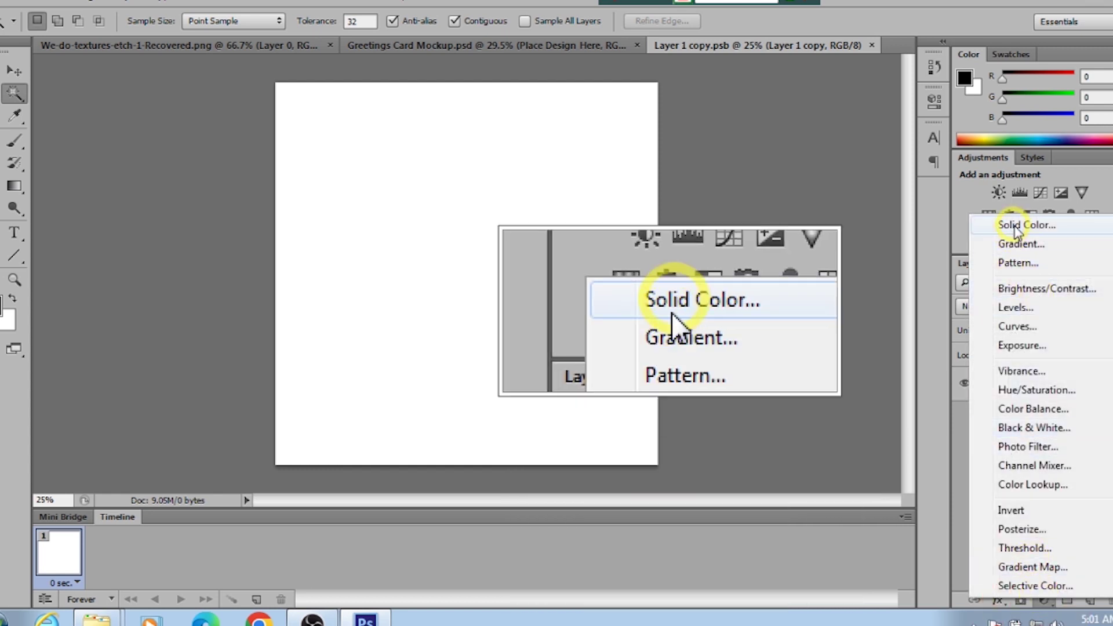
pyautogui.click(1016, 226)
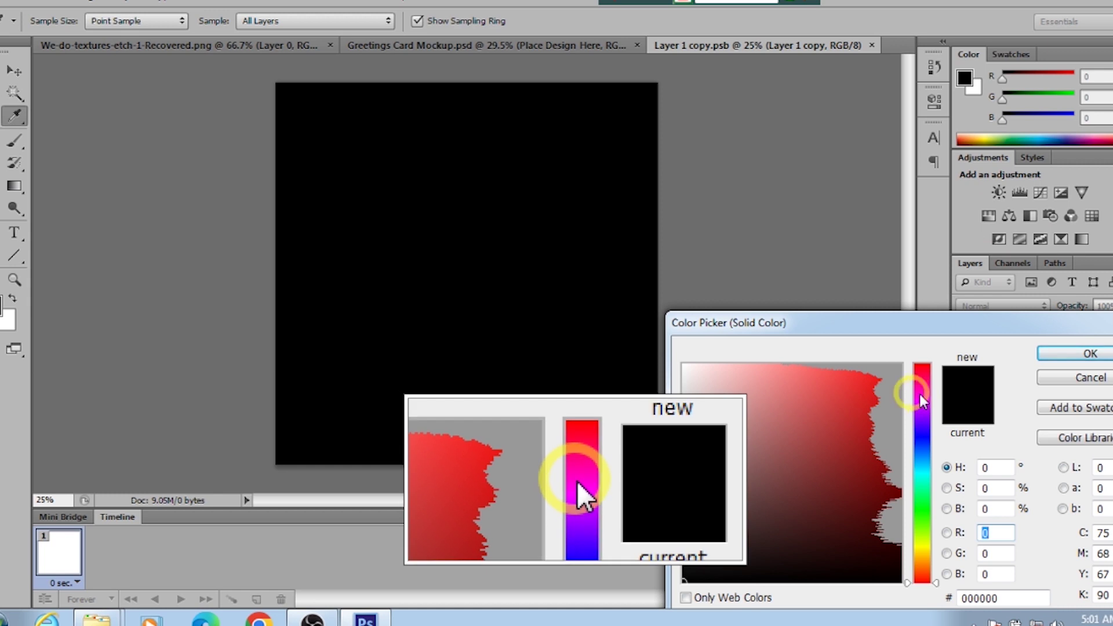
pyautogui.click(923, 400)
pyautogui.click(923, 547)
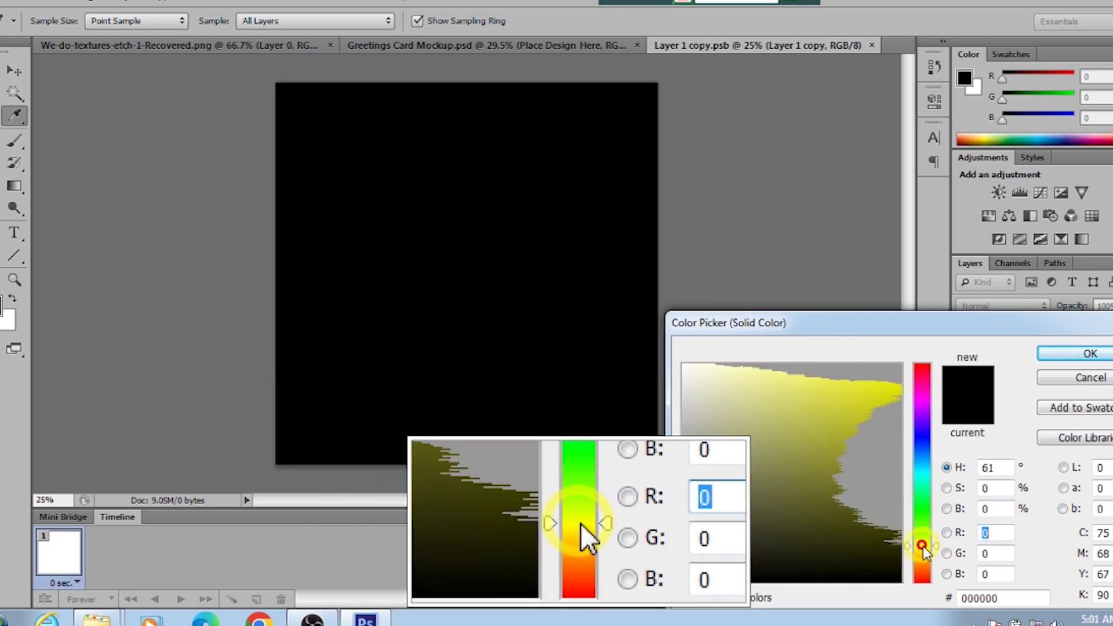
pyautogui.click(878, 396)
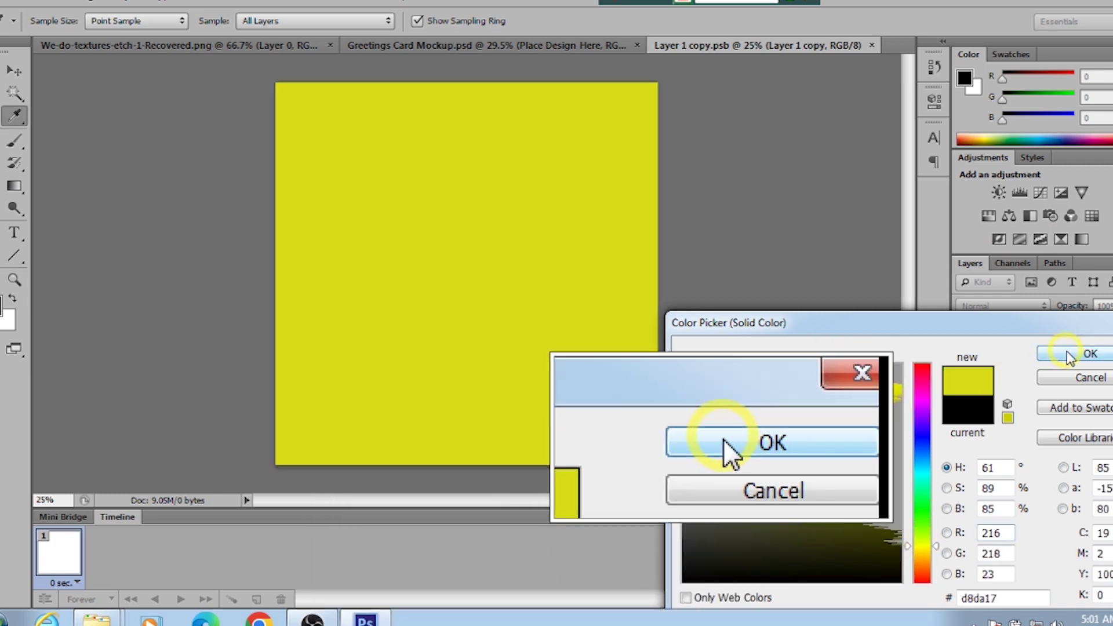
pyautogui.click(1070, 354)
pyautogui.press('w')
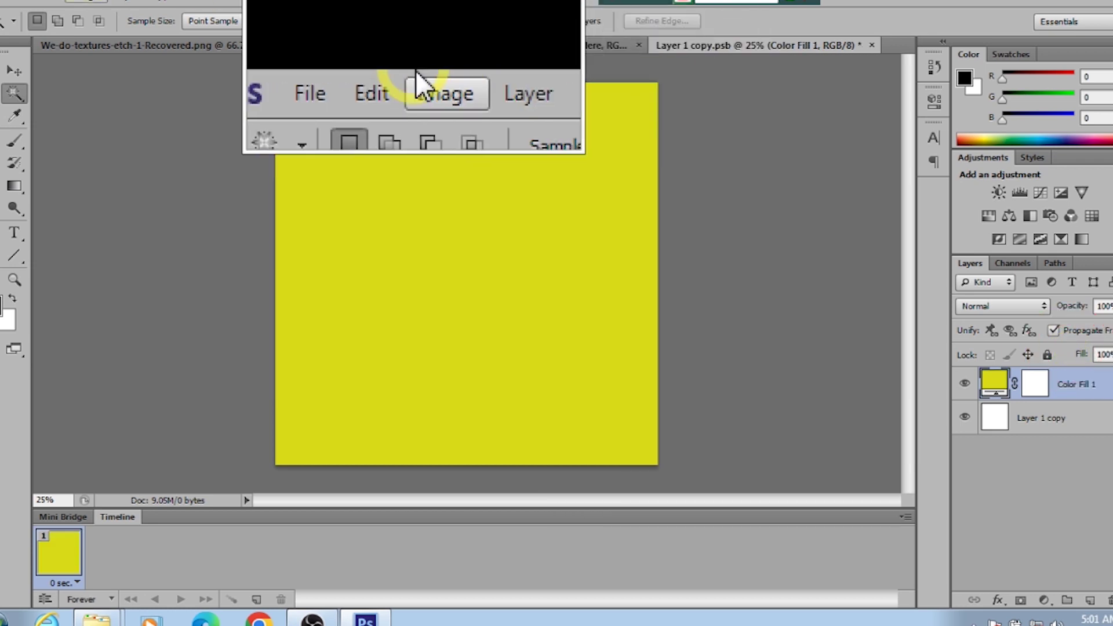
# Save the smart object and close its .psb tab to return to the mockup.
pyautogui.click(27, 3)
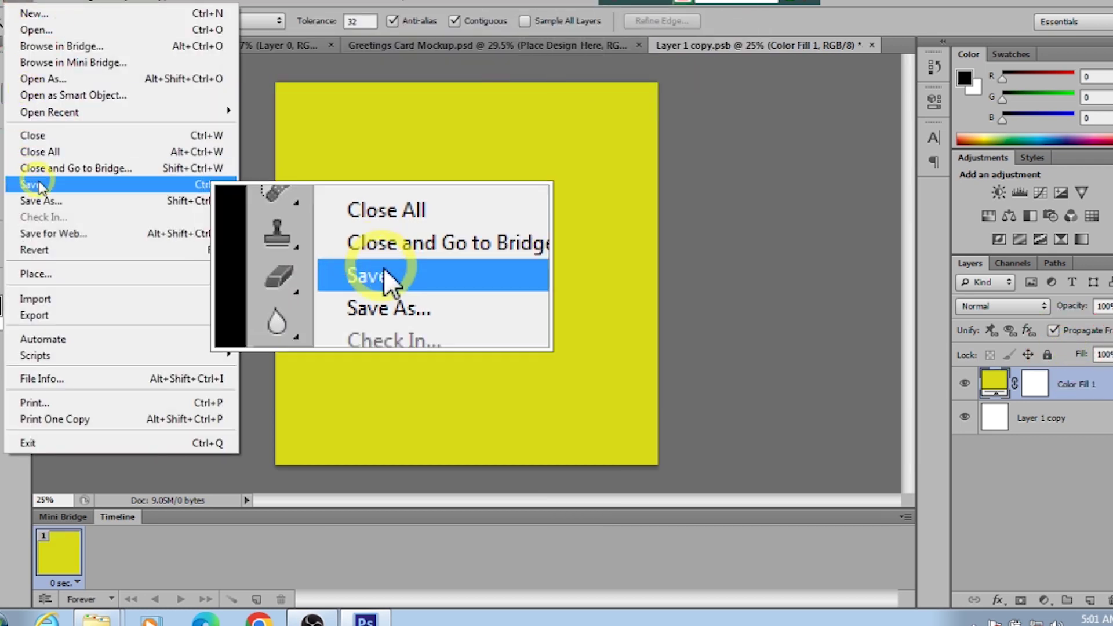
pyautogui.click(37, 185)
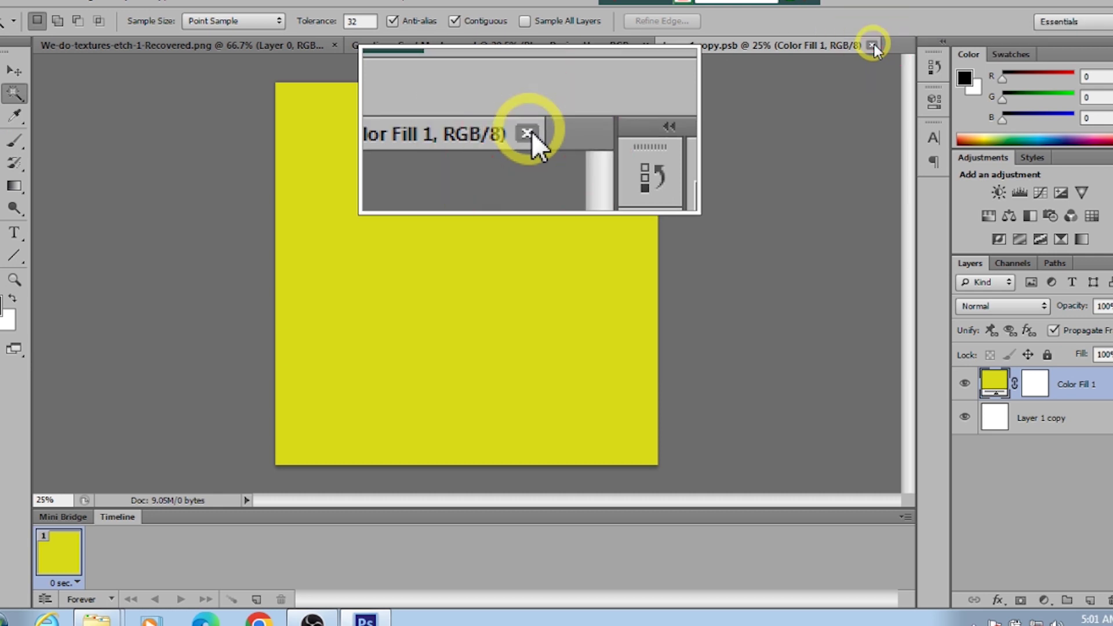
pyautogui.click(872, 45)
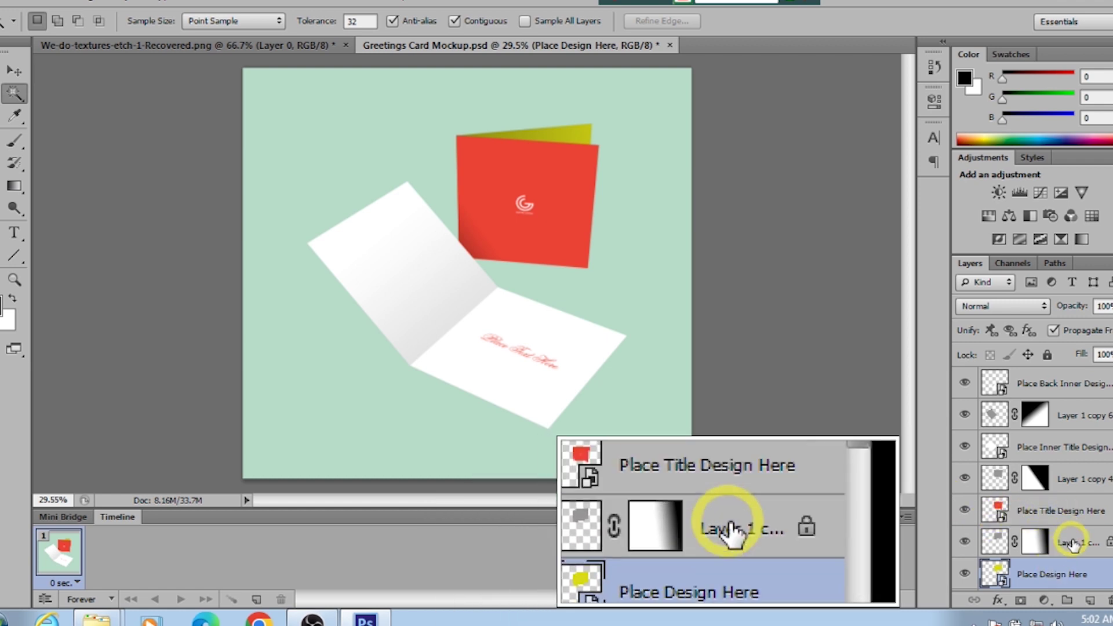
pyautogui.scroll(-1, 1073, 542)
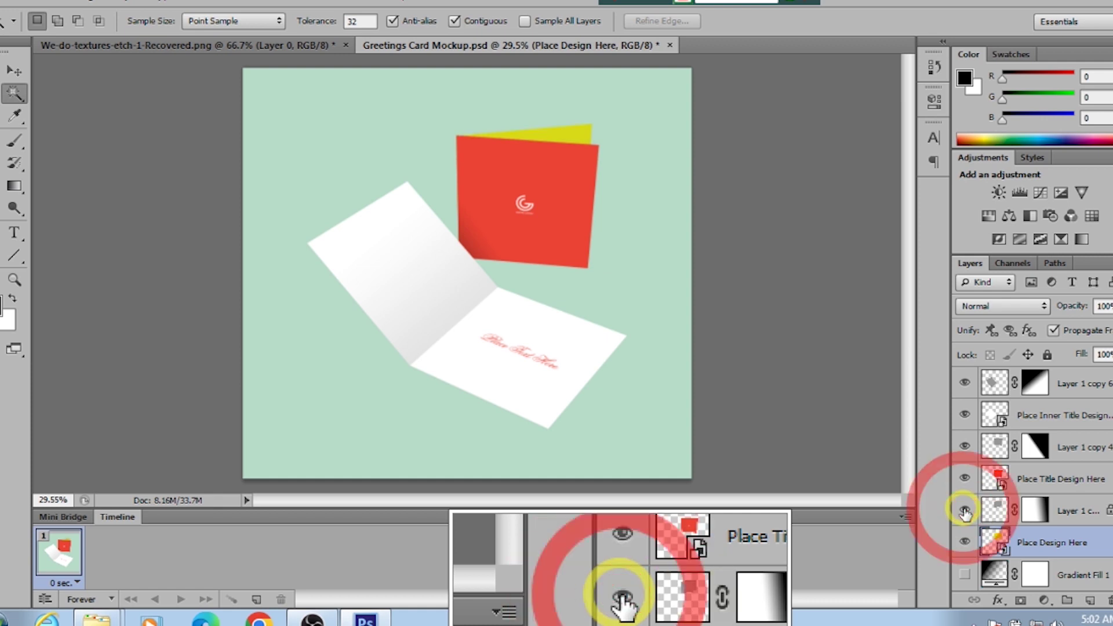
pyautogui.click(1074, 518)
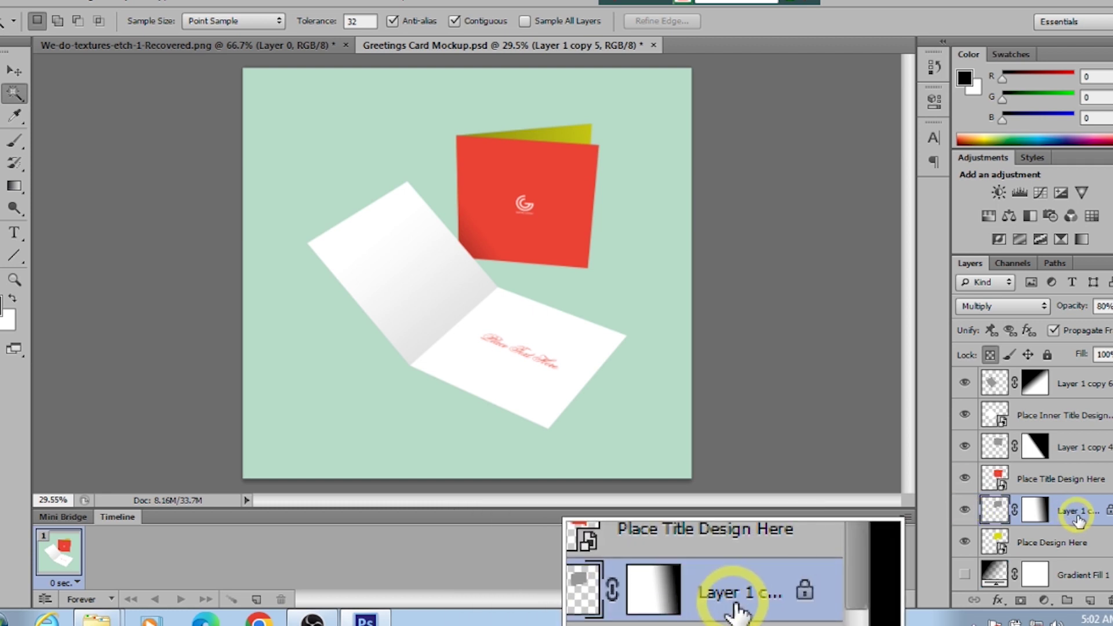
pyautogui.rightClick(1038, 511)
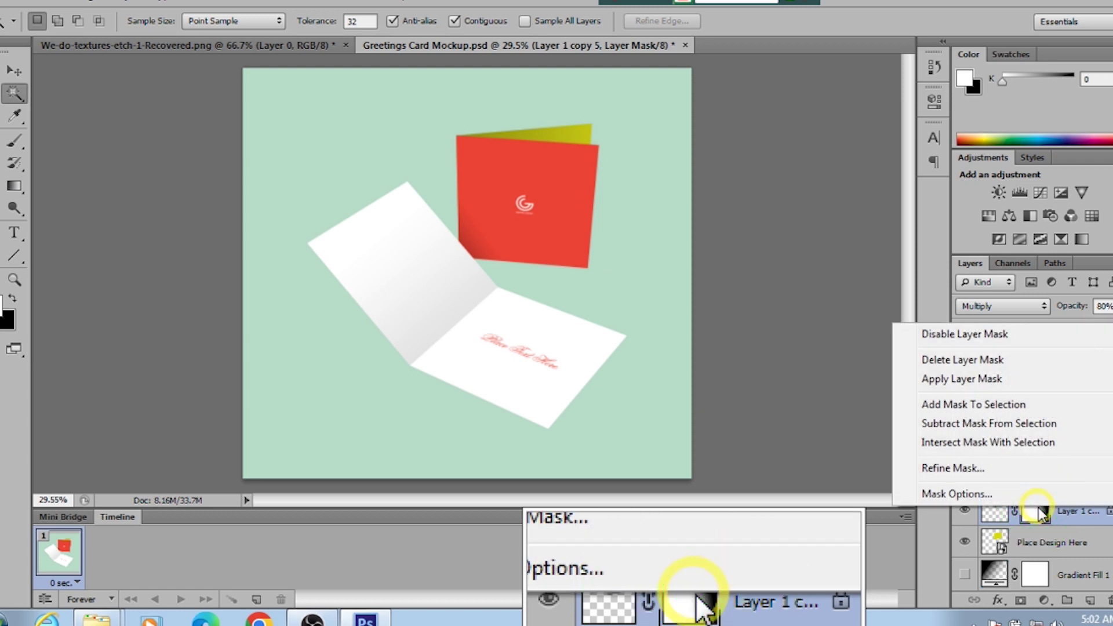
pyautogui.click(1041, 512)
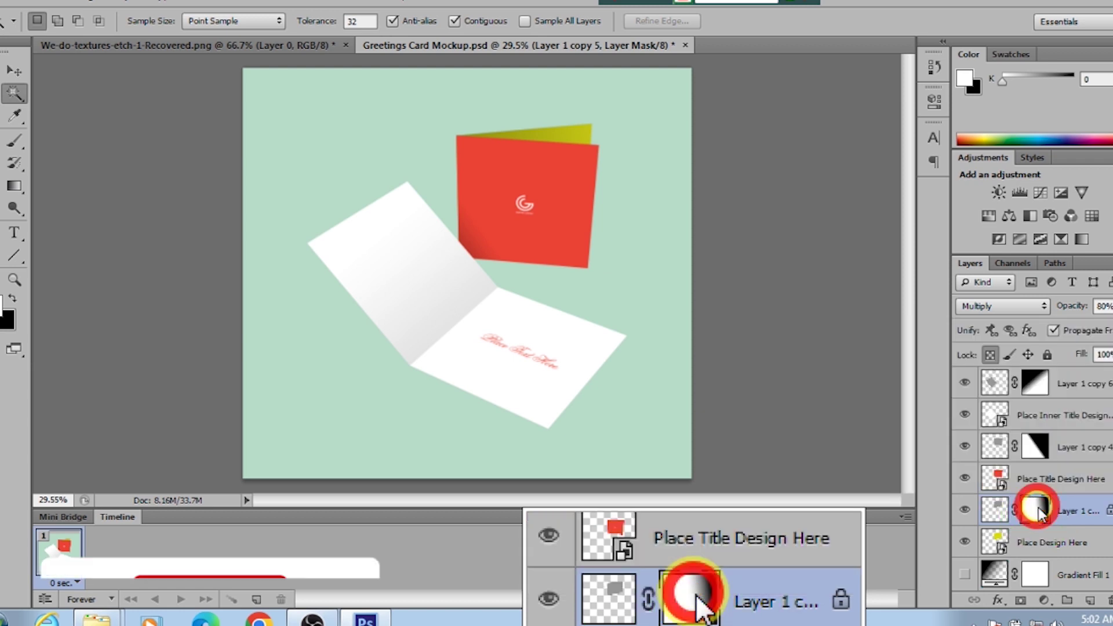
pyautogui.click(965, 510)
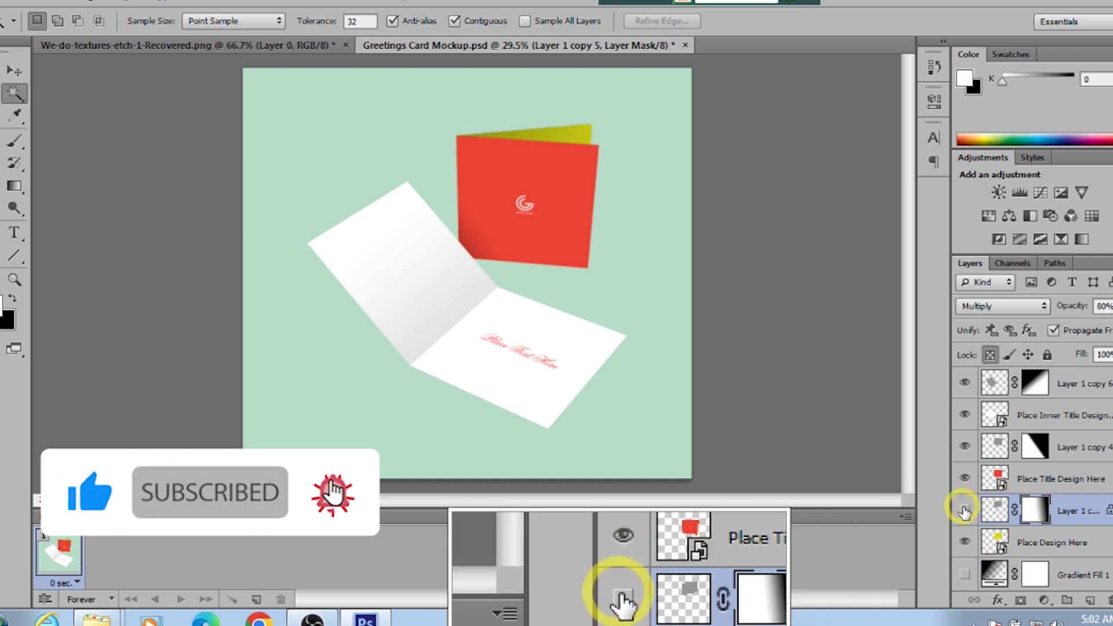
pyautogui.click(965, 510)
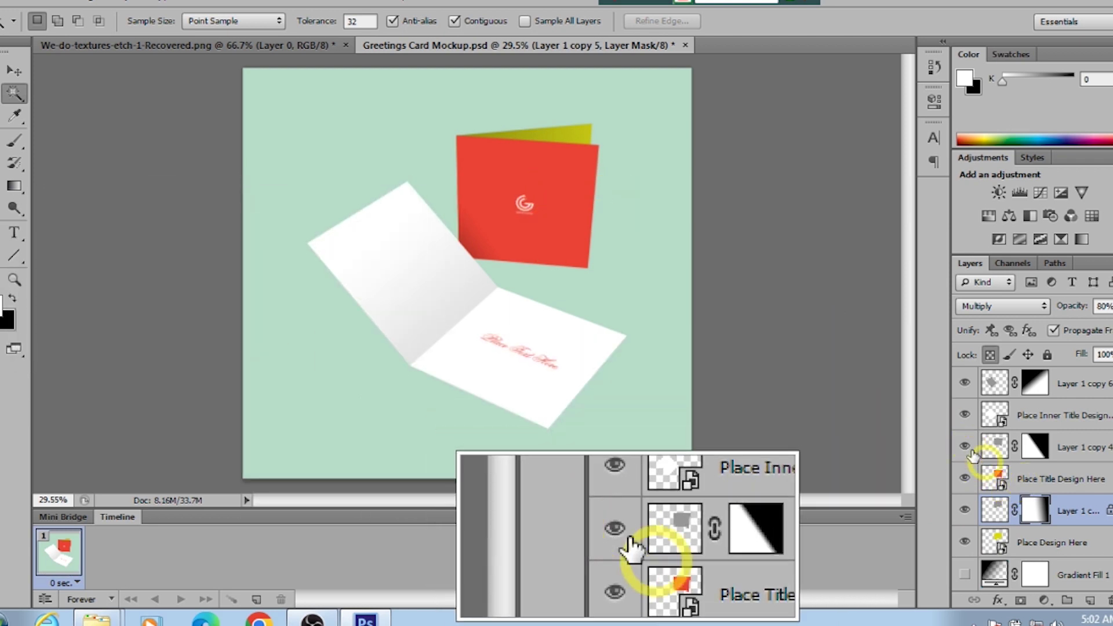
# Open the Place Title Design Here smart object and unlock its Background into Layer 0.
pyautogui.doubleClick(1001, 484)
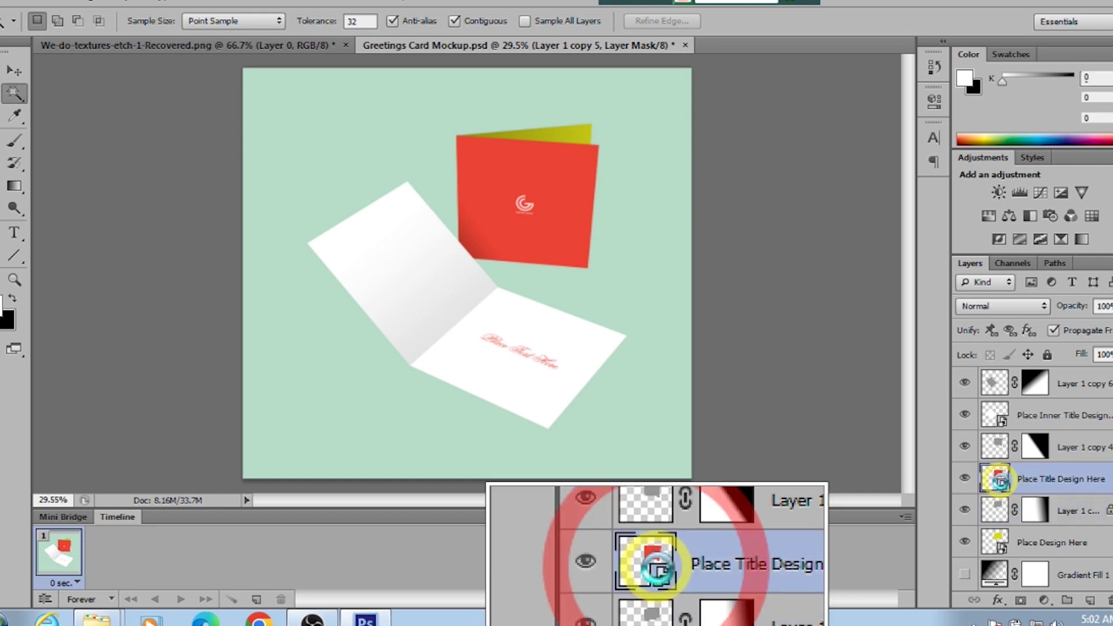
pyautogui.click(597, 288)
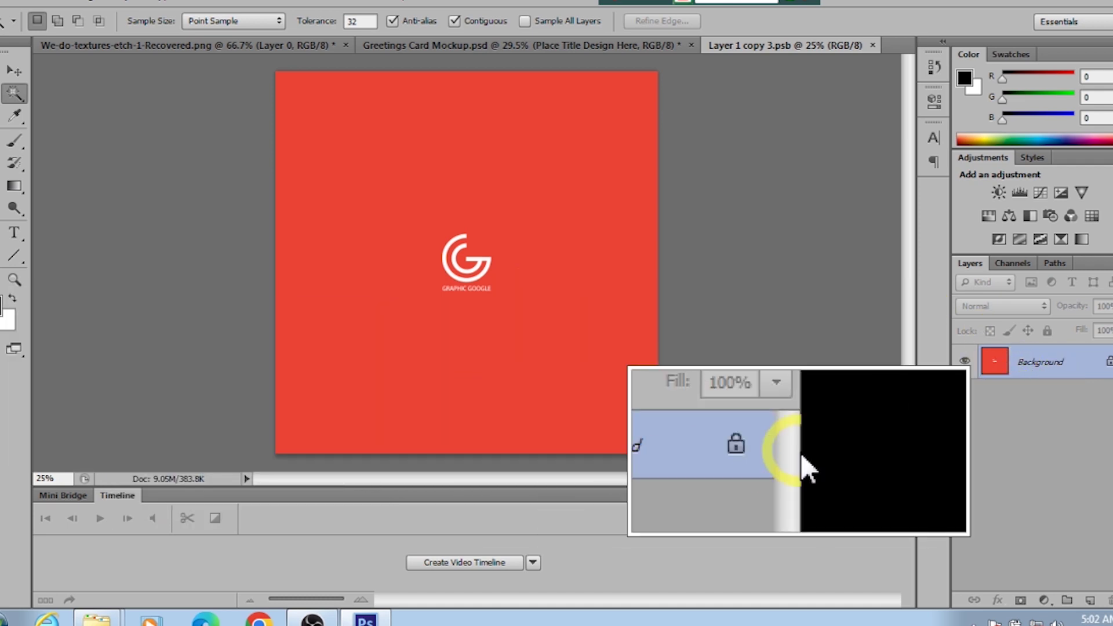
pyautogui.doubleClick(1109, 361)
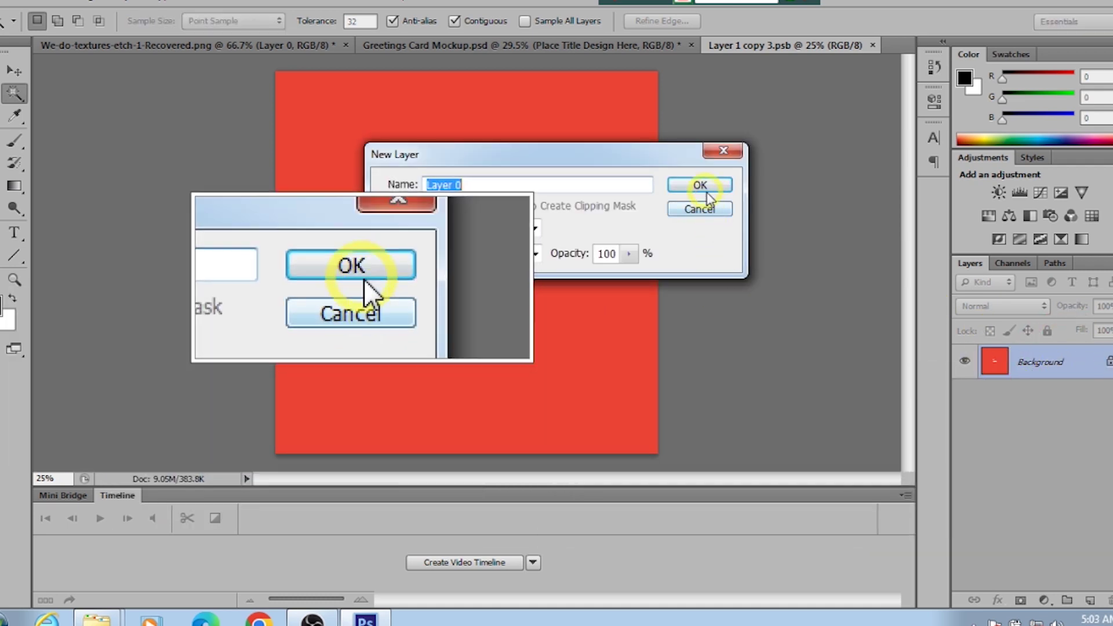
pyautogui.click(703, 186)
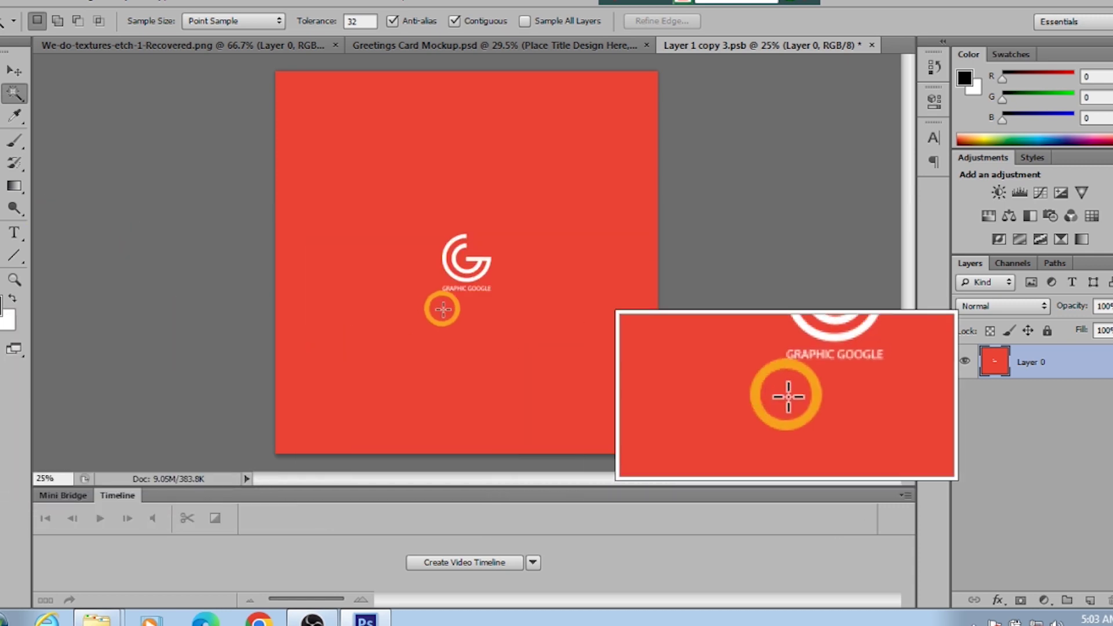
# Add a green #5bb155 Solid Color fill layer over the red cover design.
pyautogui.click(1045, 601)
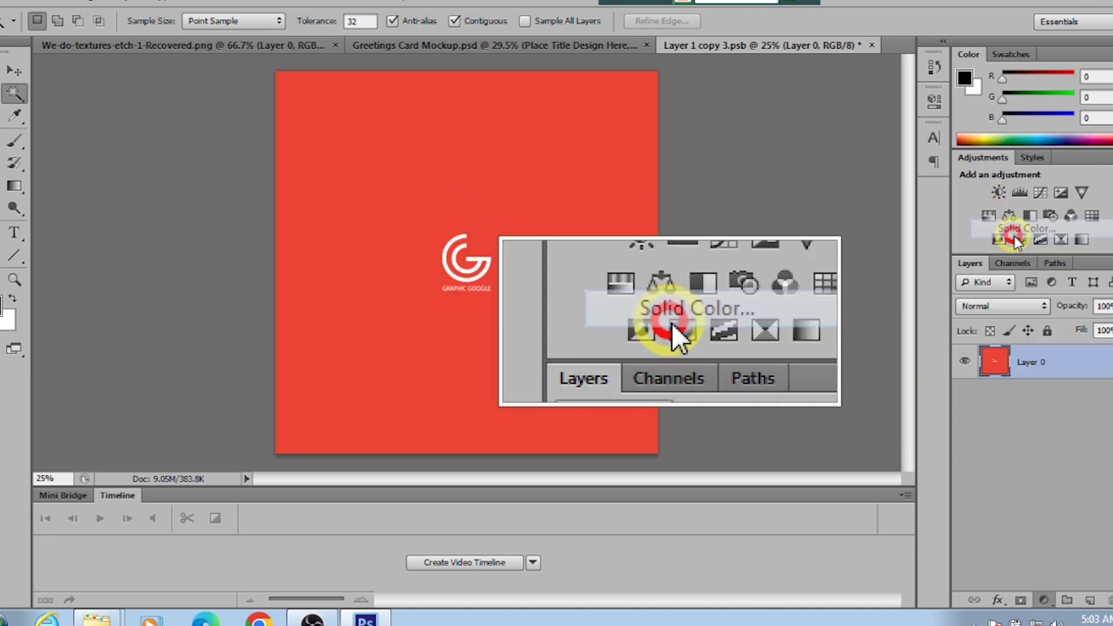
pyautogui.click(1016, 238)
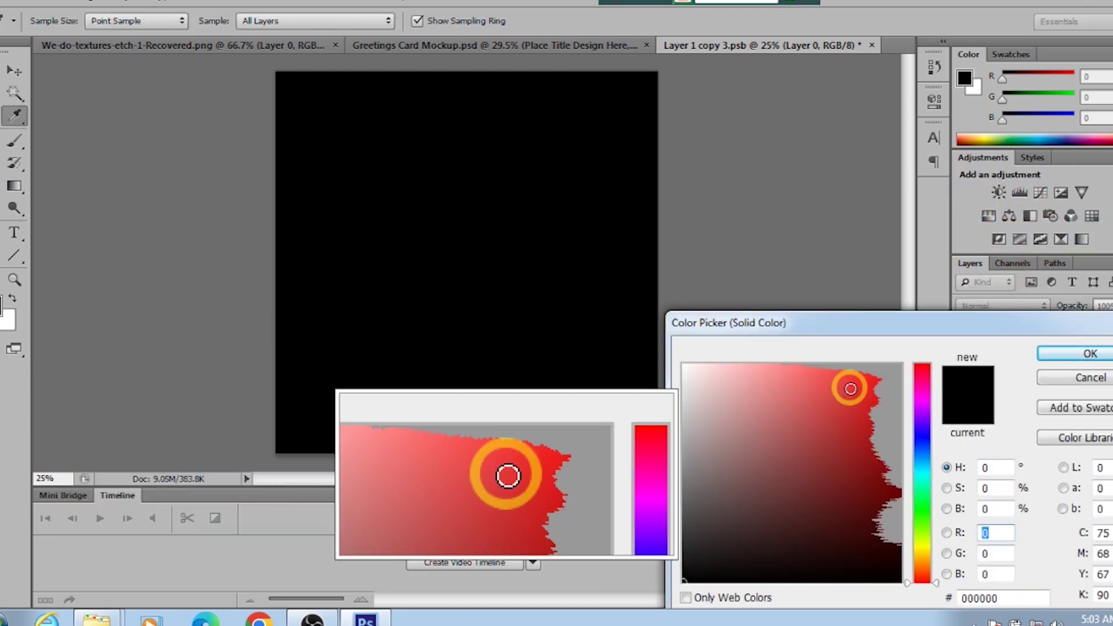
pyautogui.click(850, 389)
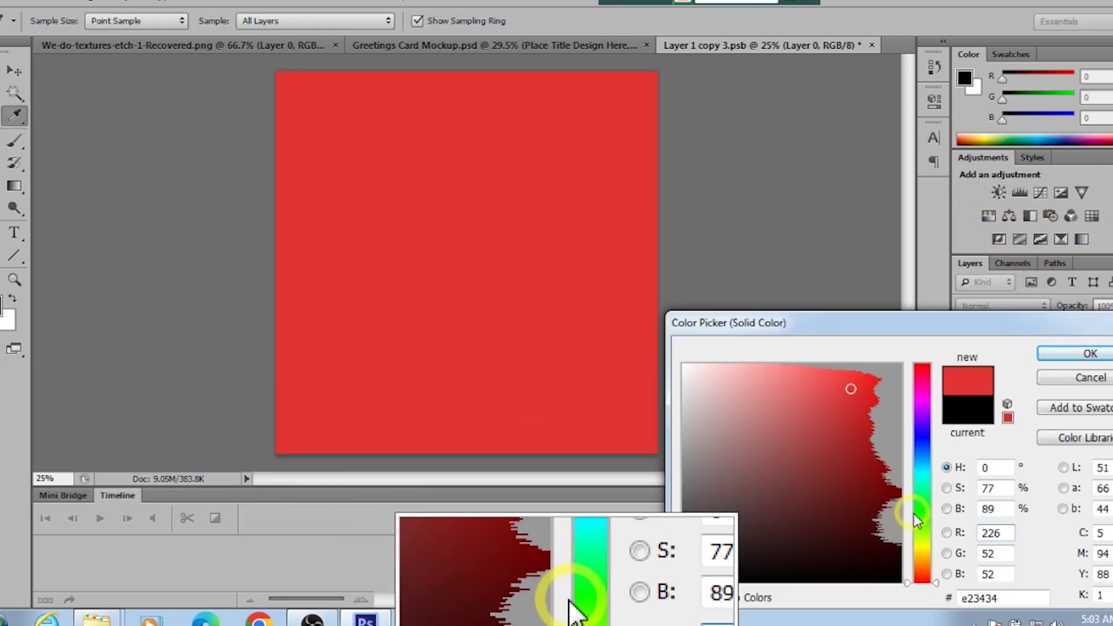
pyautogui.click(913, 513)
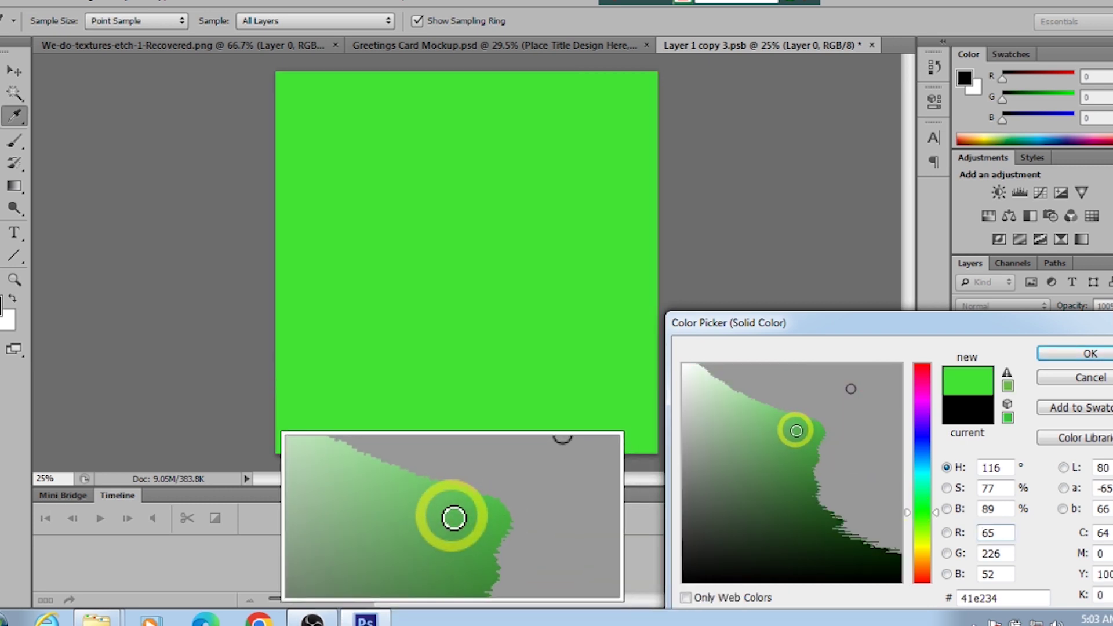
pyautogui.click(1081, 354)
pyautogui.press('w')
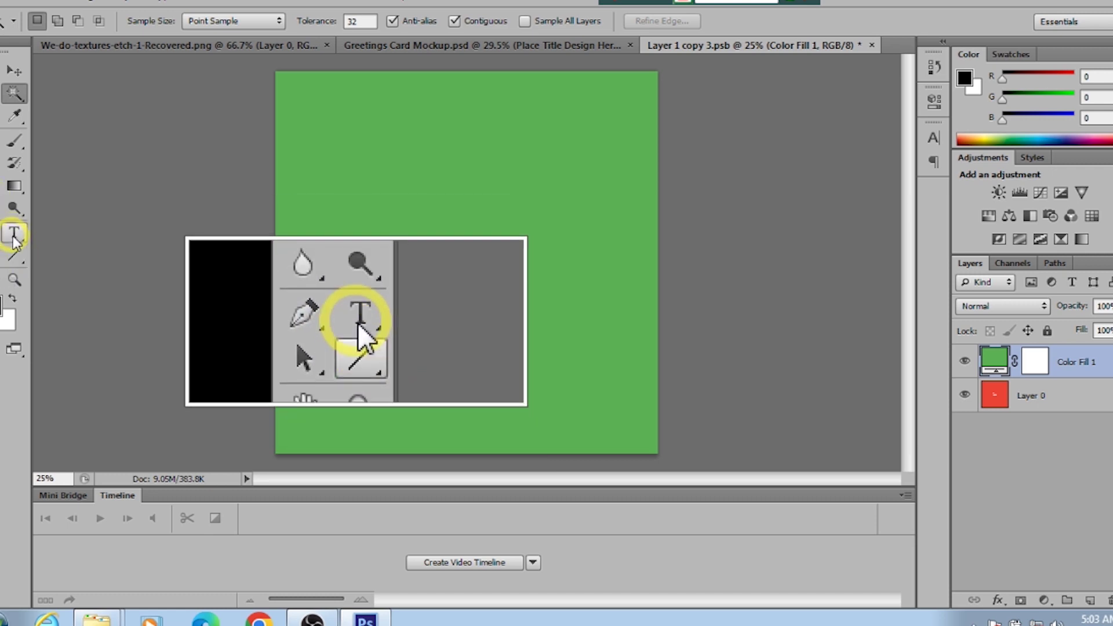
# Dismiss a stray gradient error and type a capital G on the green cover.
pyautogui.click(14, 233)
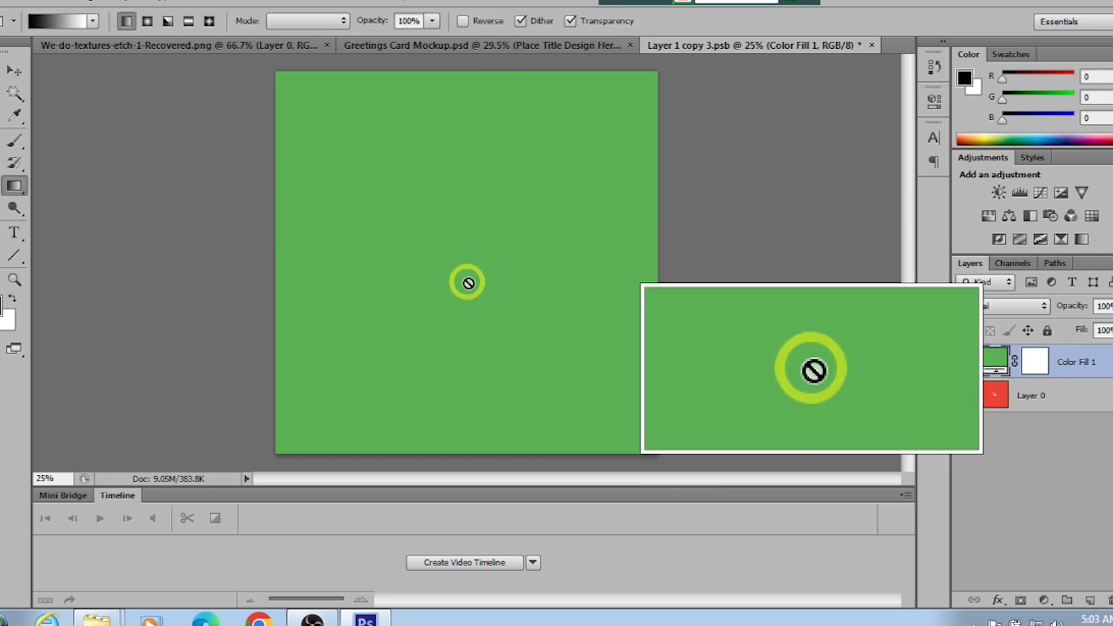
pyautogui.click(485, 262)
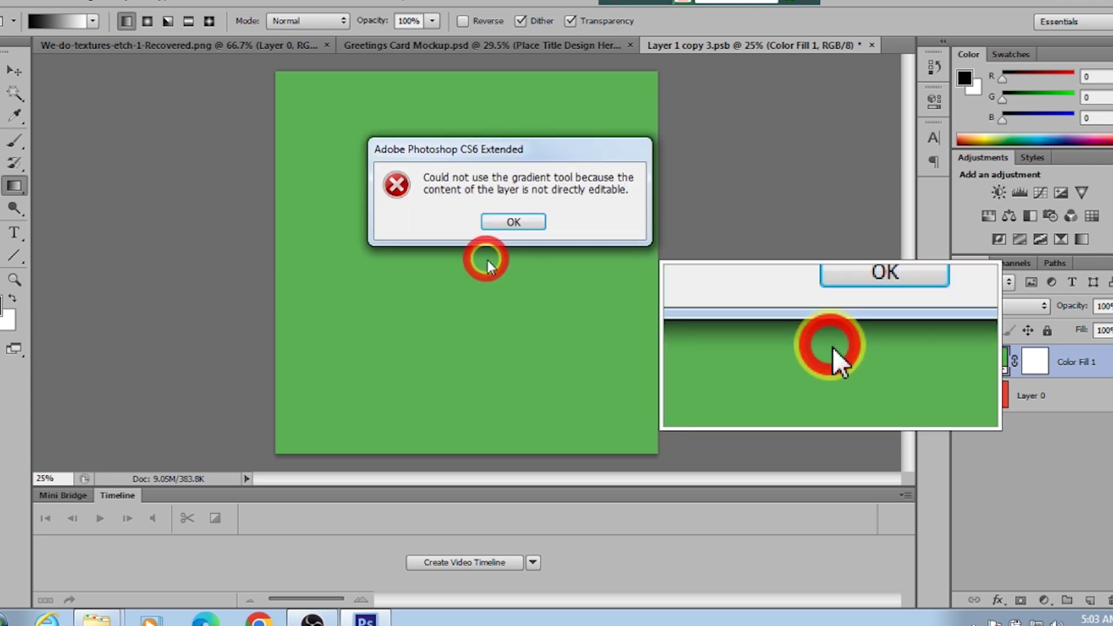
pyautogui.click(510, 219)
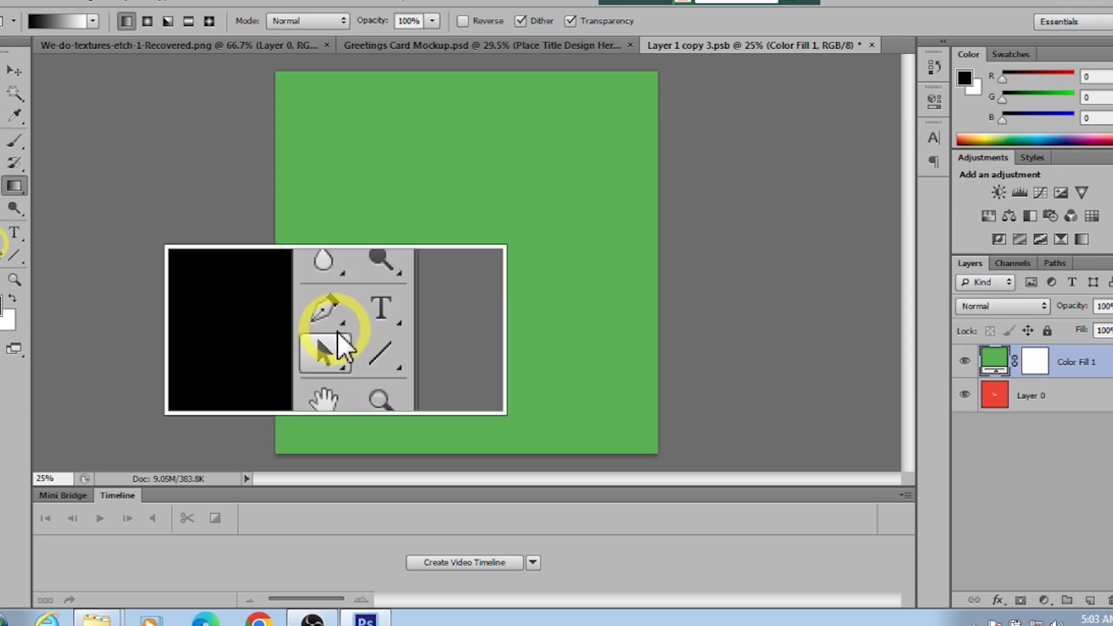
pyautogui.click(14, 232)
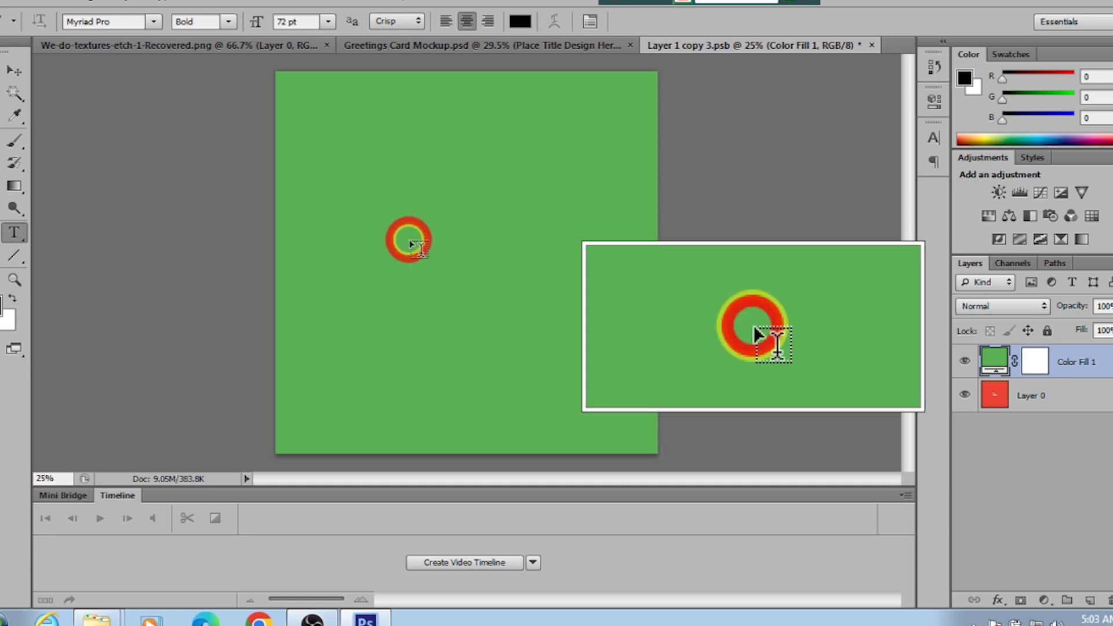
pyautogui.click(410, 244)
pyautogui.write('g')
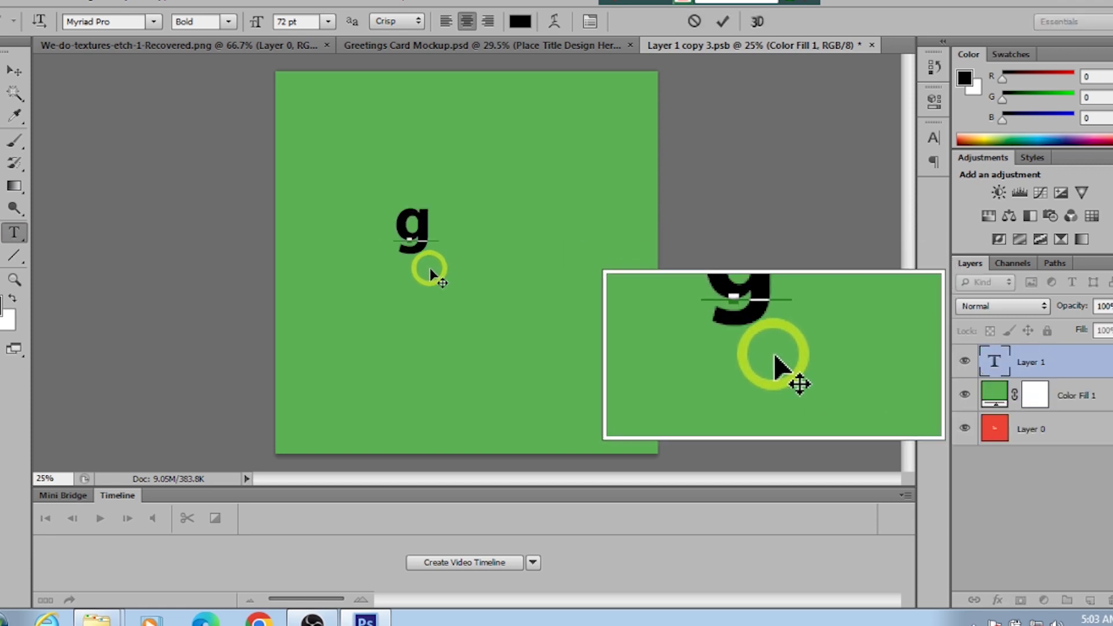
pyautogui.moveTo(432, 235); pyautogui.dragTo(379, 234)
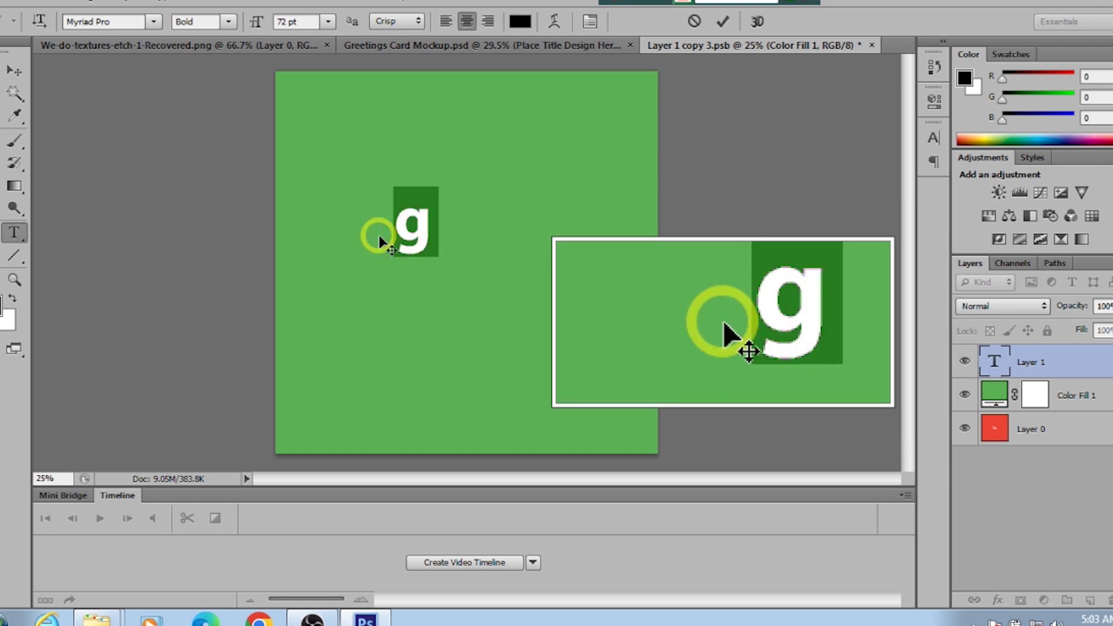
pyautogui.write('G')
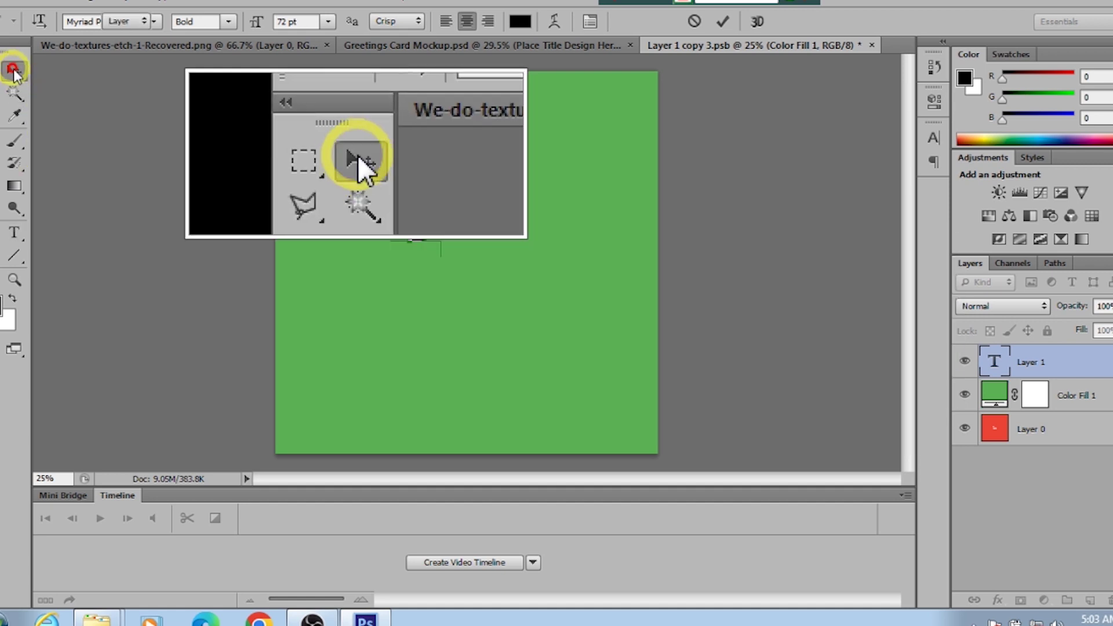
# Move the G toward the centre of the cover and apply the move.
pyautogui.click(14, 70)
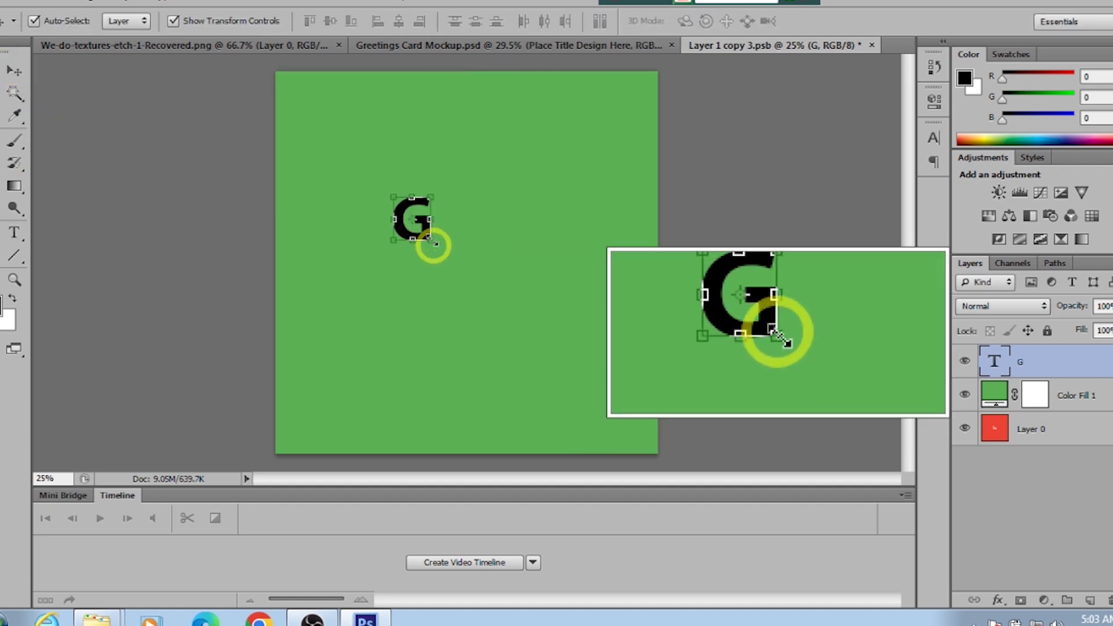
pyautogui.moveTo(432, 242)
pyautogui.mouseDown()
pyautogui.moveTo(491, 283)
pyautogui.moveTo(489, 295)
pyautogui.mouseUp()
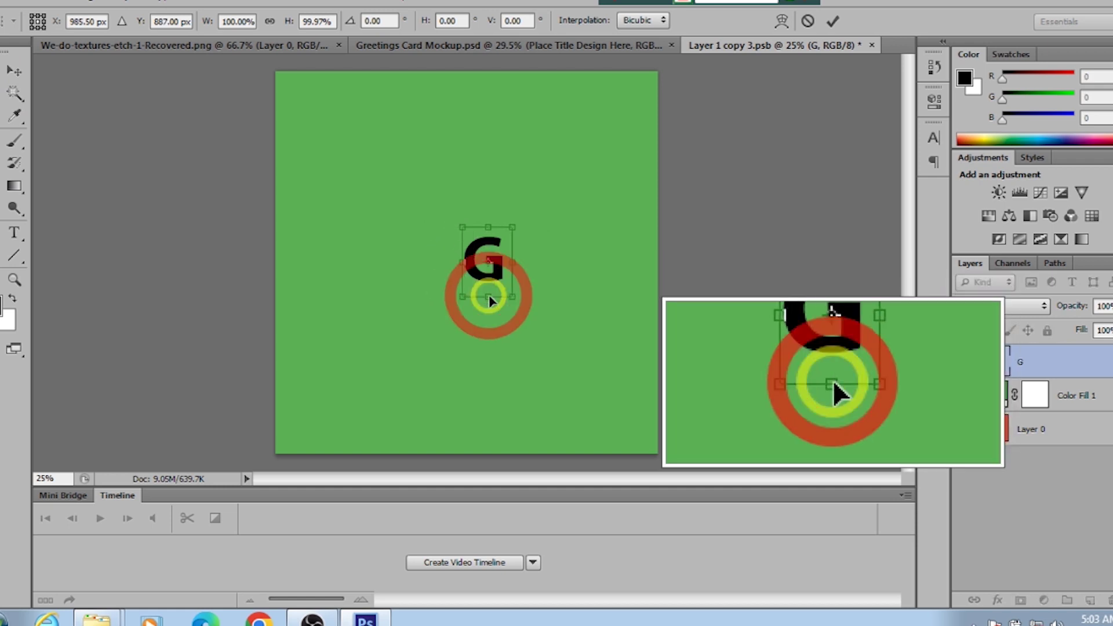
pyautogui.click(21, 244)
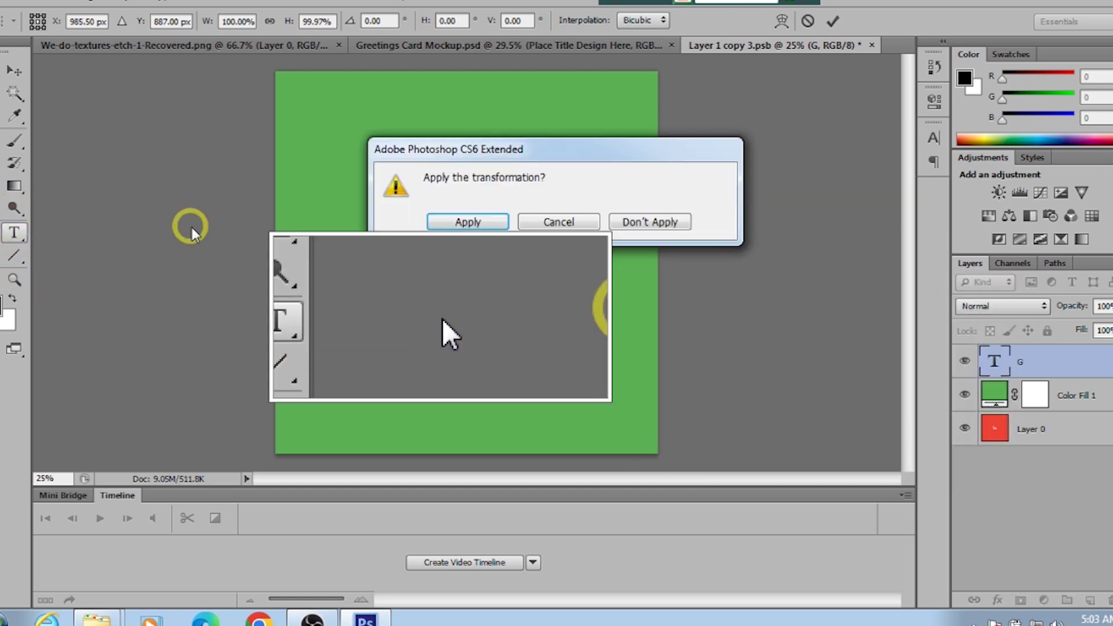
pyautogui.click(482, 224)
# Change the G's font size to 200 pt.
pyautogui.click(458, 238)
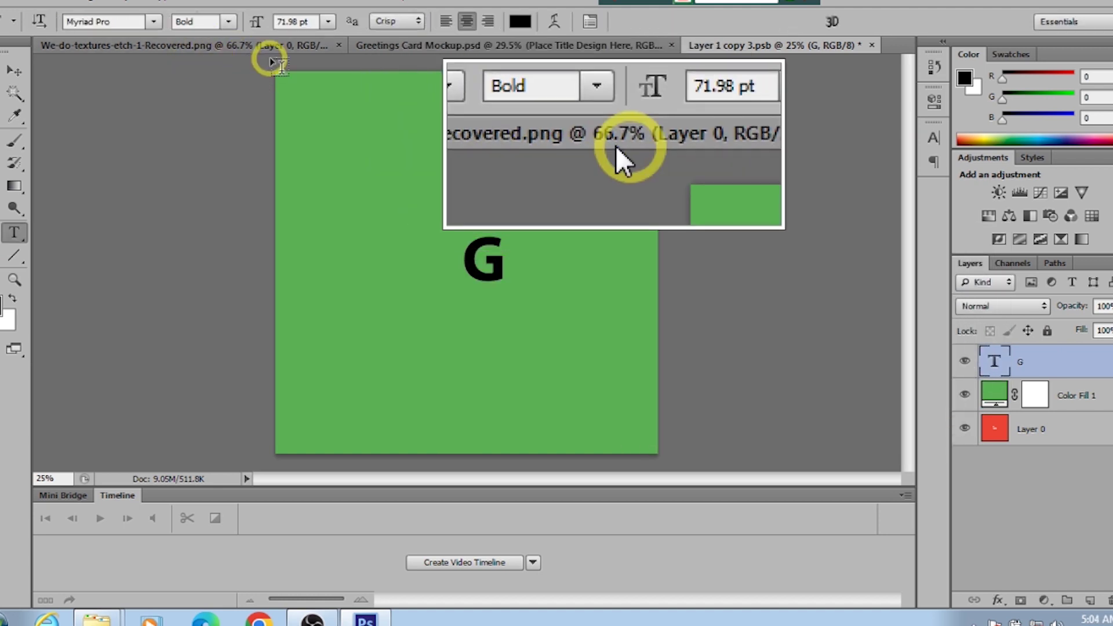
pyautogui.click(328, 23)
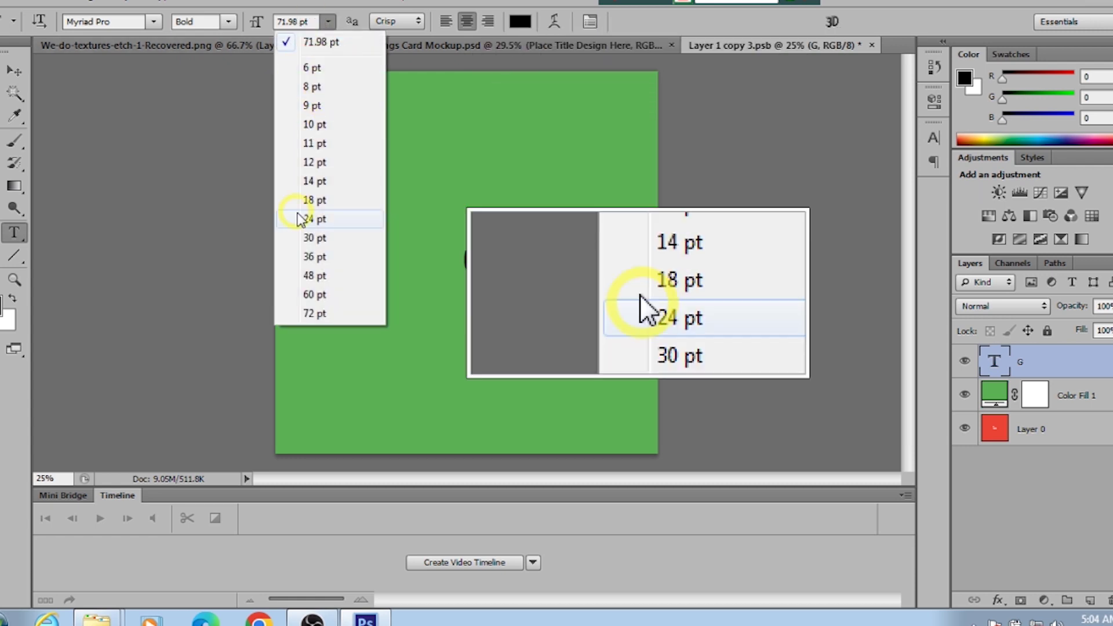
pyautogui.click(321, 295)
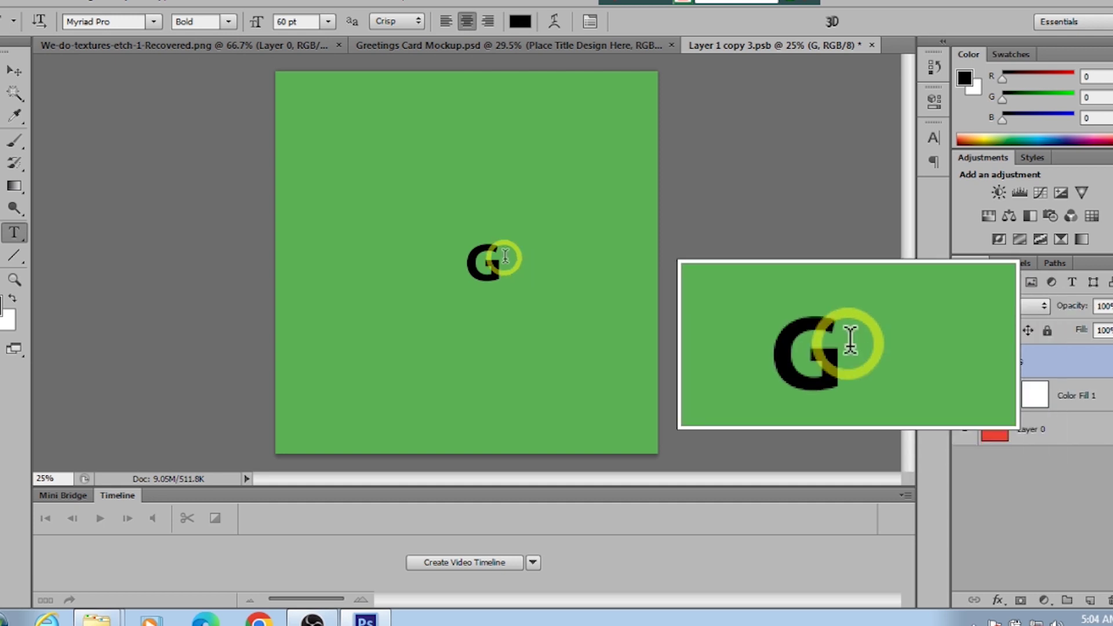
pyautogui.click(456, 259)
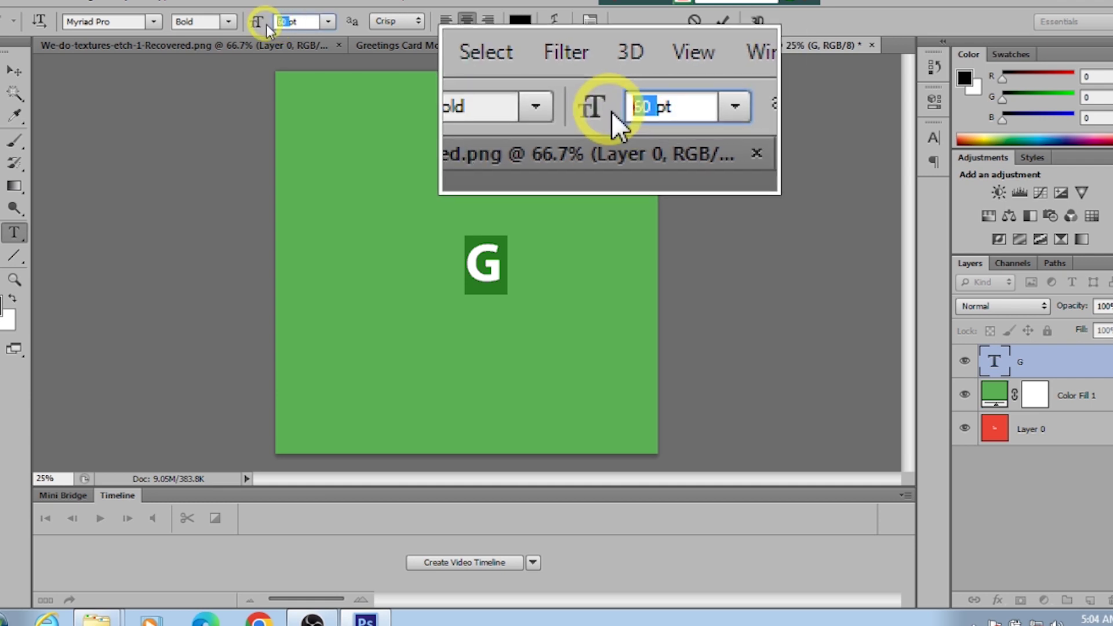
pyautogui.click(268, 23)
pyautogui.write('100')
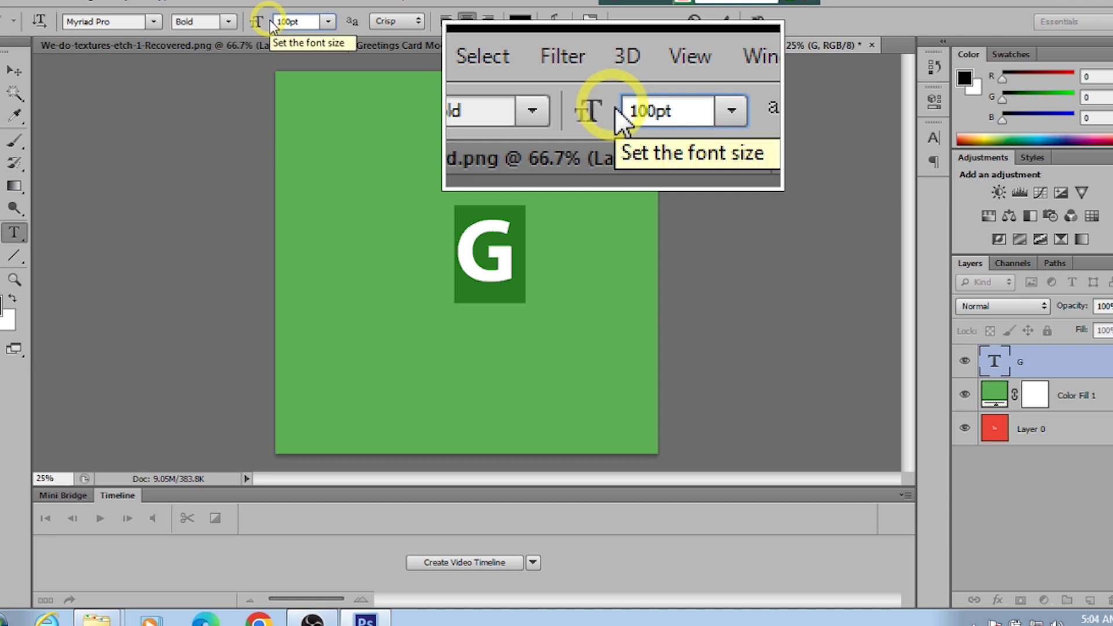
pyautogui.press('BackSpace')
pyautogui.press('BackSpace')
pyautogui.press('BackSpace')
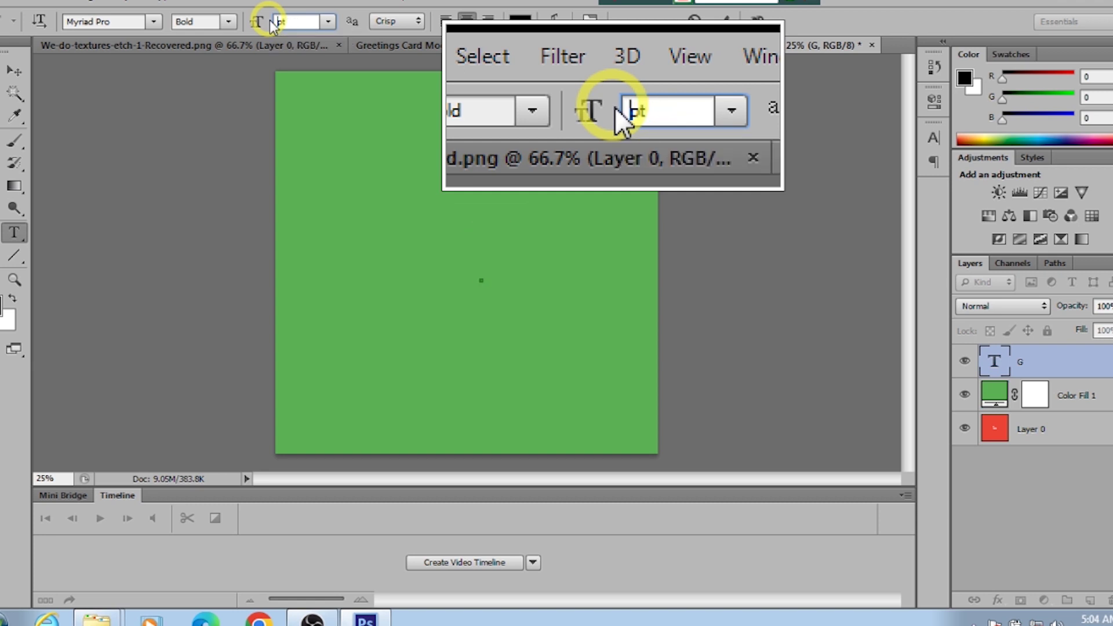
pyautogui.write('200')
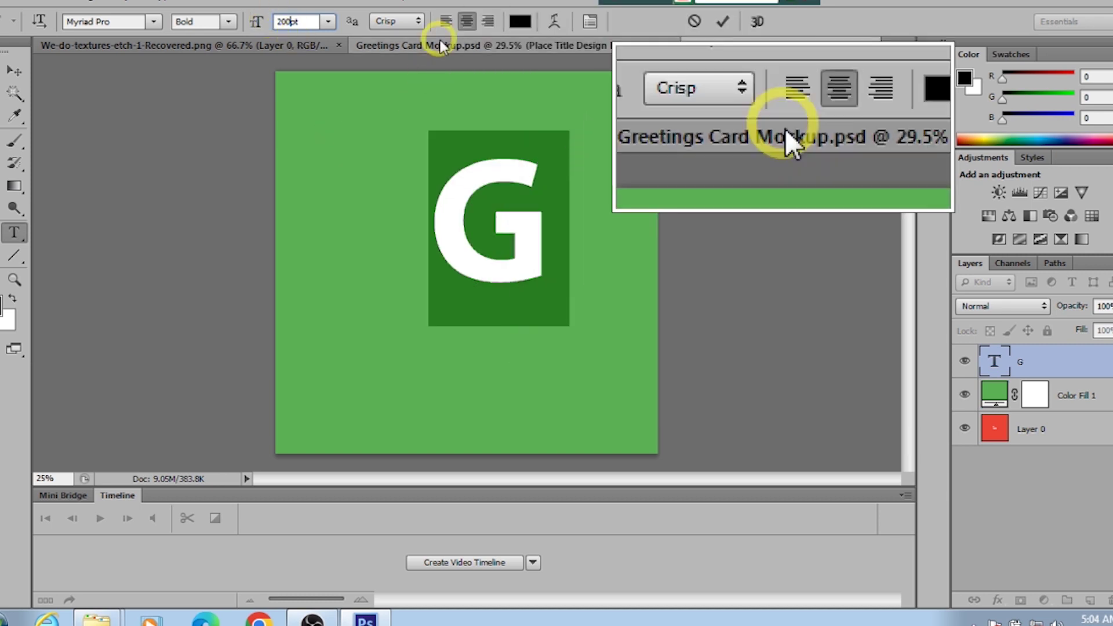
pyautogui.click(479, 207)
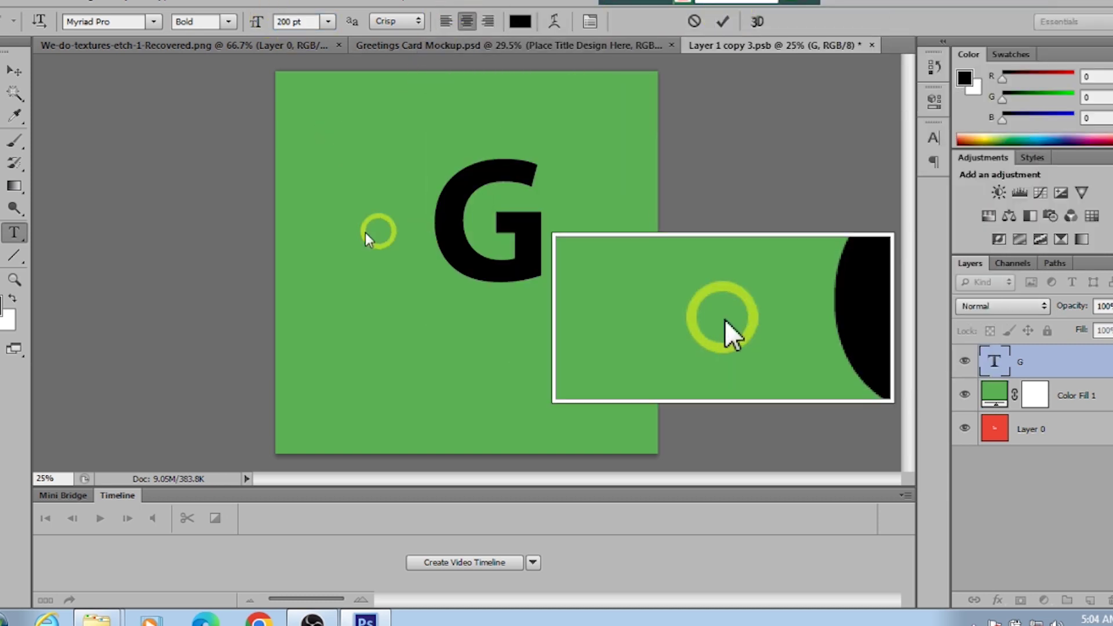
# Move the G down to the card's centre and open its text colour picker.
pyautogui.click(14, 70)
pyautogui.click(485, 258)
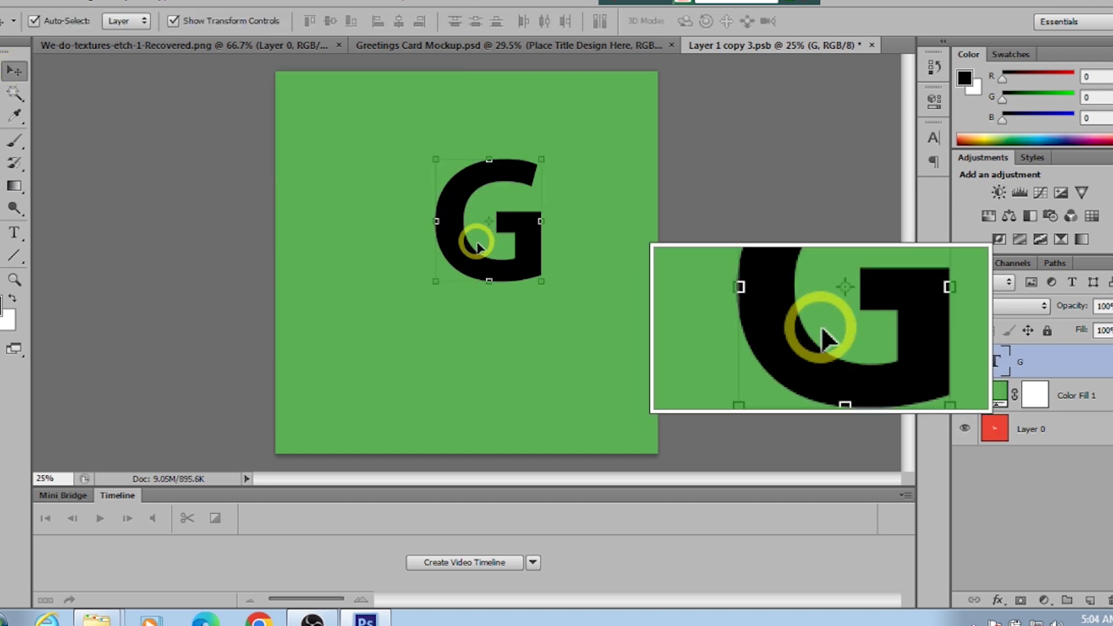
pyautogui.moveTo(484, 259); pyautogui.dragTo(441, 269)
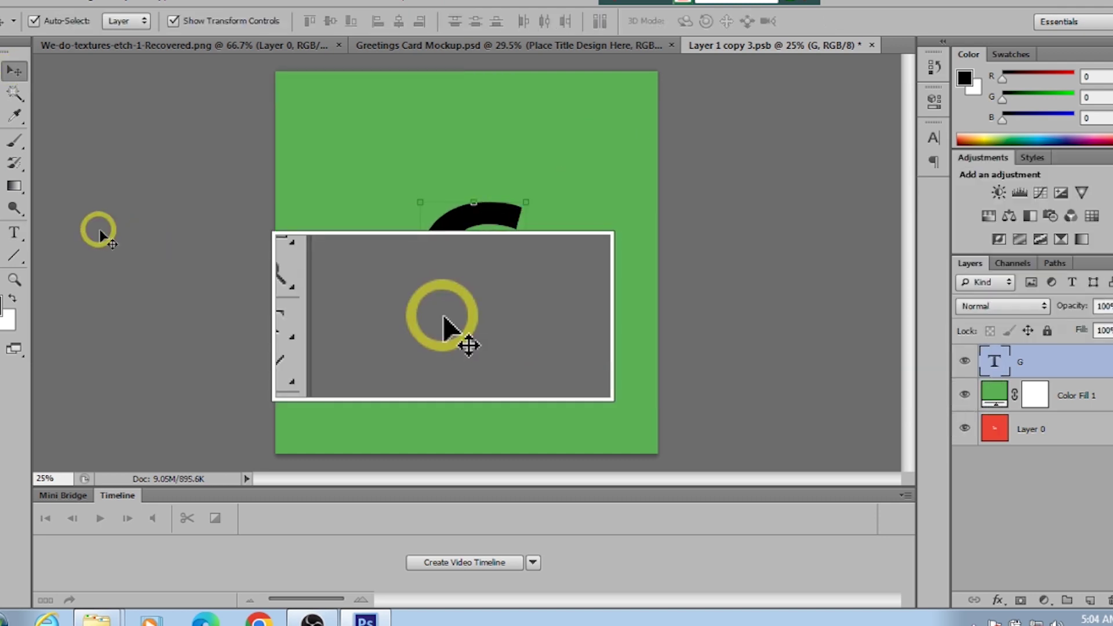
pyautogui.click(15, 235)
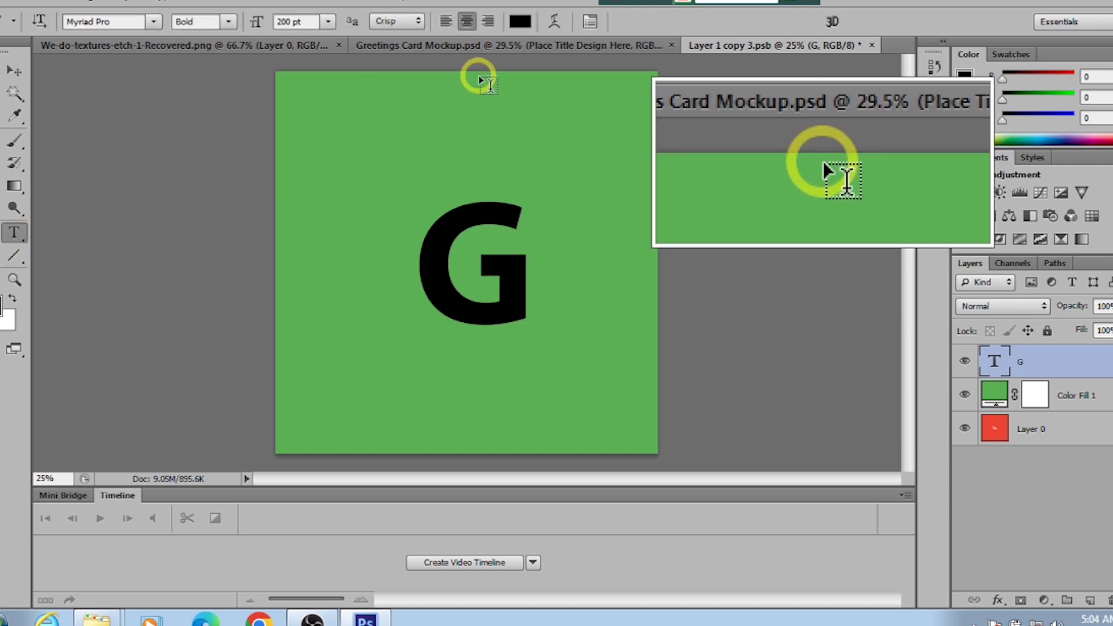
pyautogui.click(519, 24)
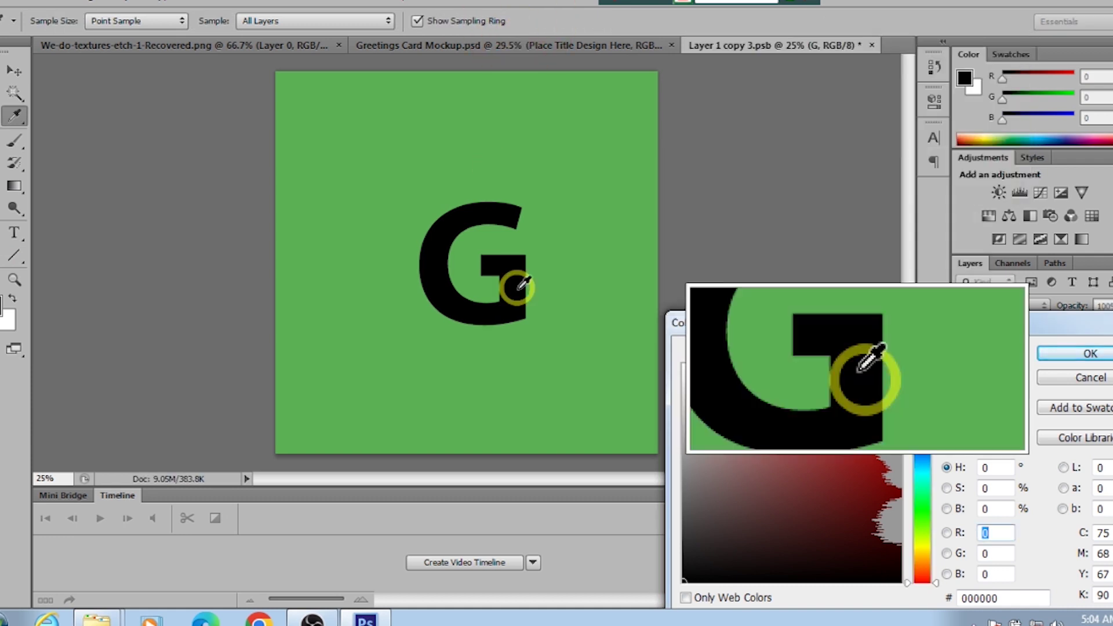
# Set the large G's text colour to pure white (#ffffff).
pyautogui.click(823, 383)
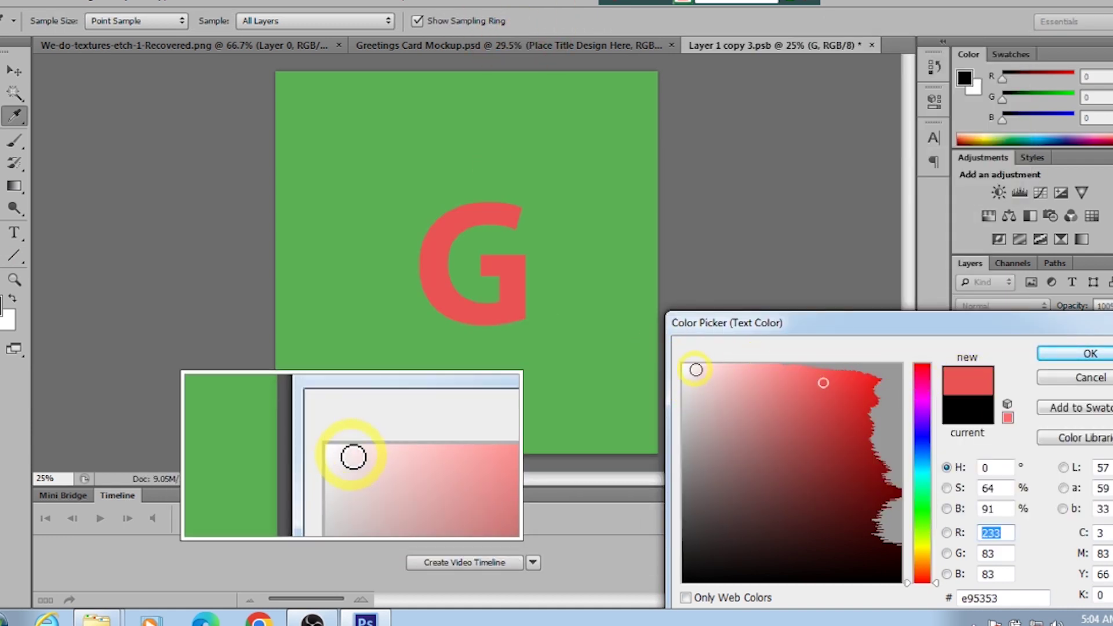
pyautogui.moveTo(694, 370); pyautogui.dragTo(639, 348)
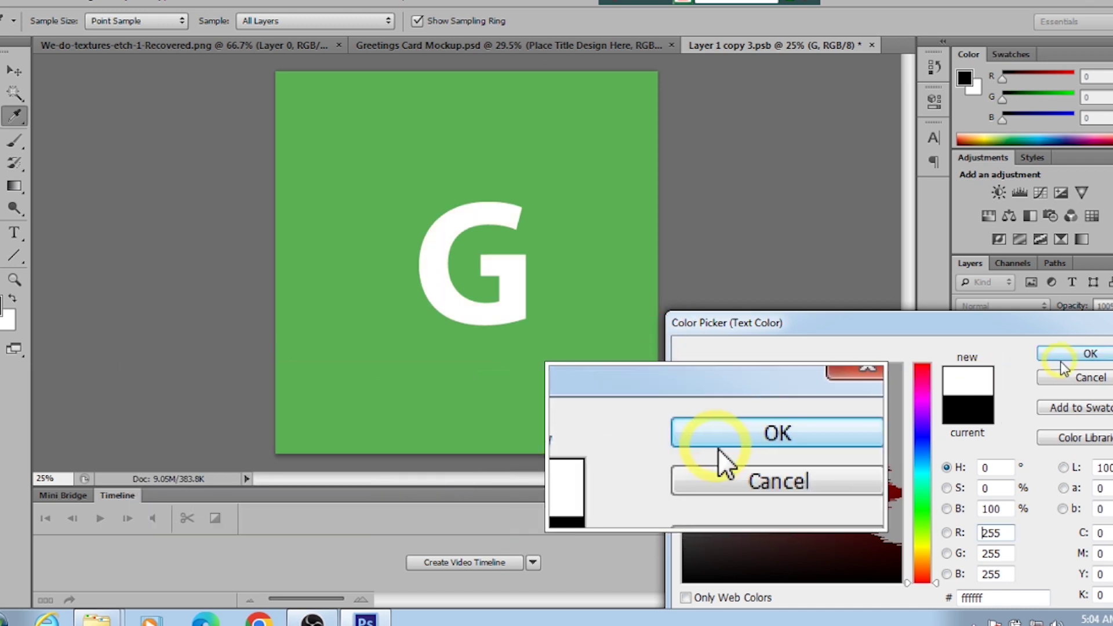
pyautogui.click(1071, 360)
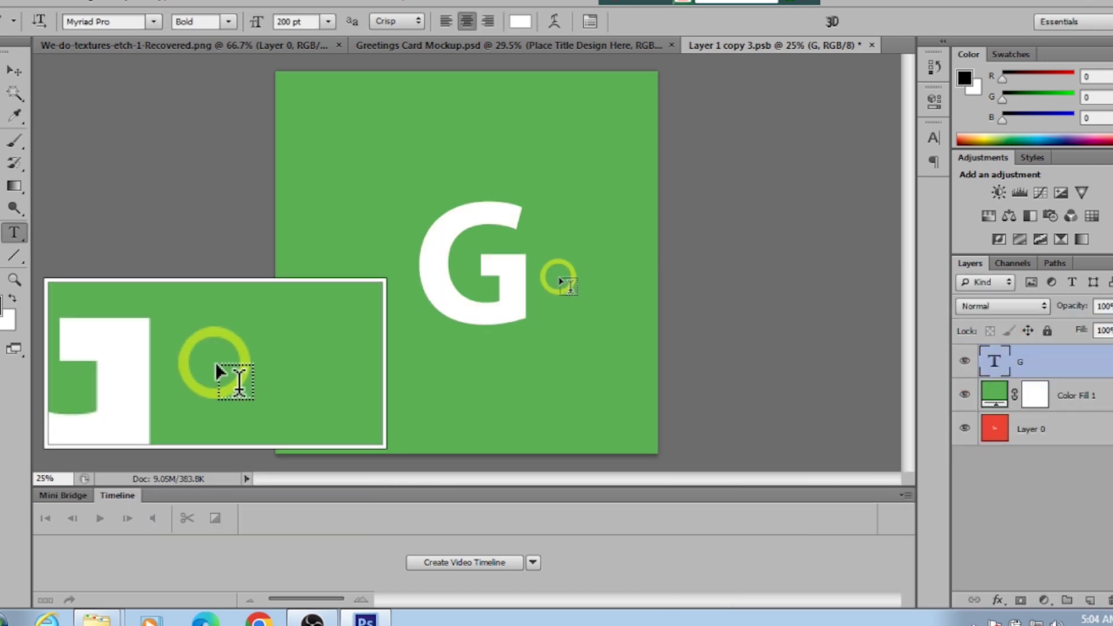
# Move the orange-to-purple tile texture from its PNG into the green card document as Layer 1.
pyautogui.click(136, 45)
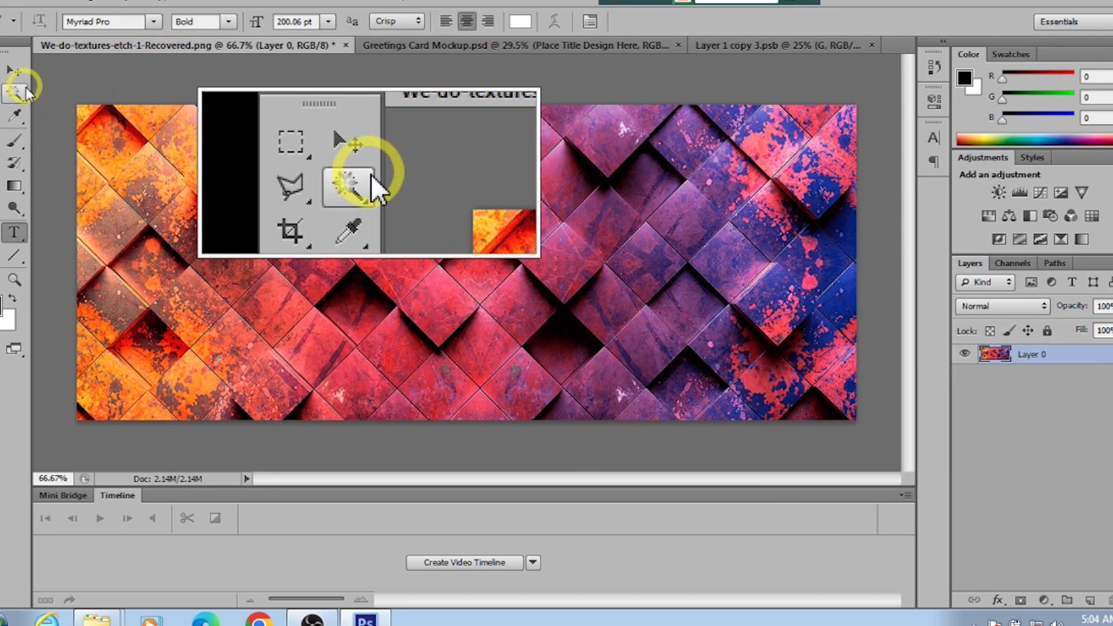
pyautogui.click(15, 74)
pyautogui.moveTo(455, 219); pyautogui.dragTo(763, 35)
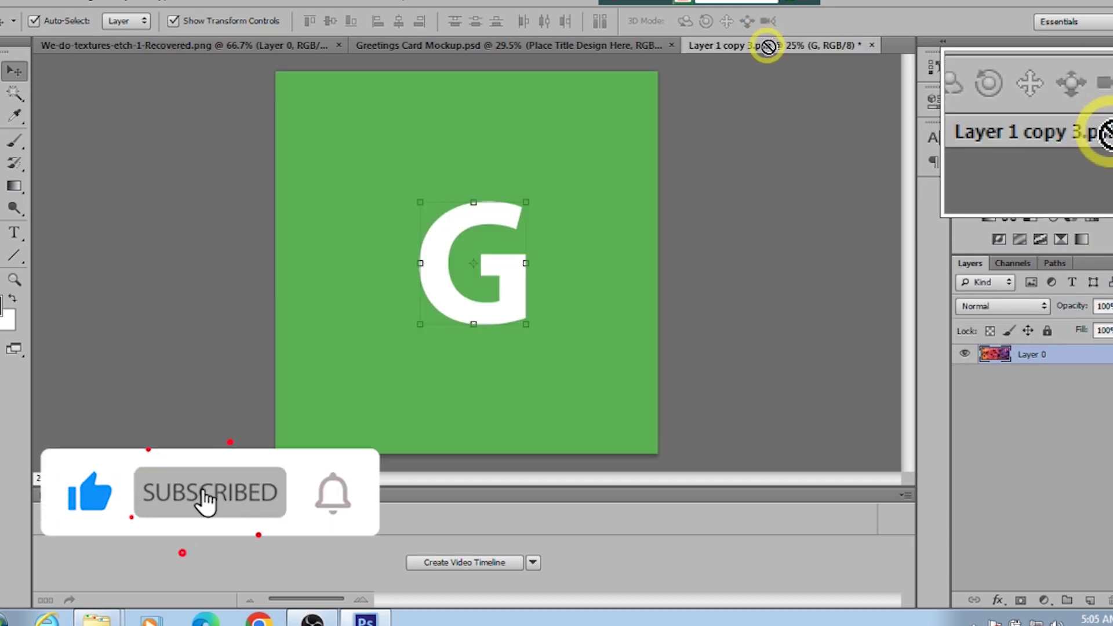
pyautogui.moveTo(768, 46); pyautogui.dragTo(471, 246)
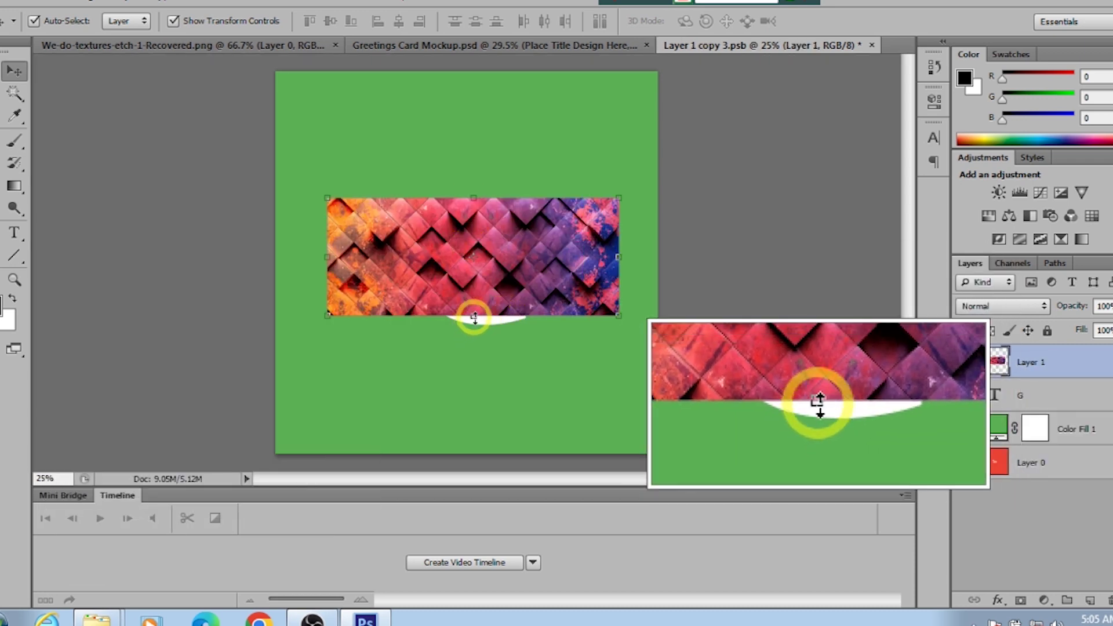
# Stretch the texture layer taller over the G and commit the transform.
pyautogui.moveTo(475, 317); pyautogui.dragTo(474, 332)
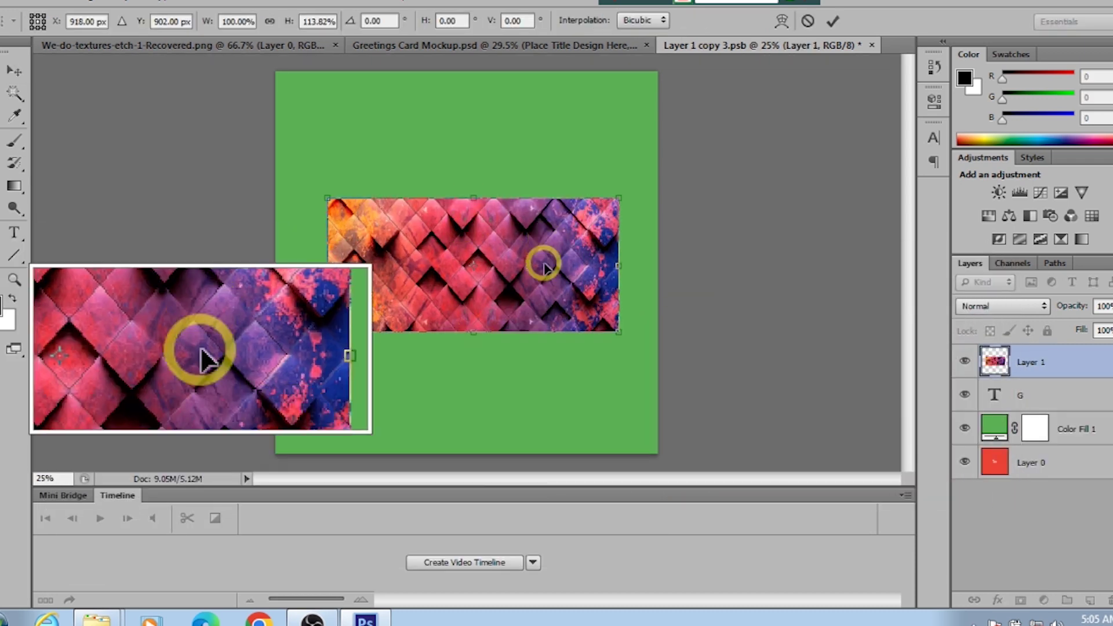
pyautogui.click(834, 45)
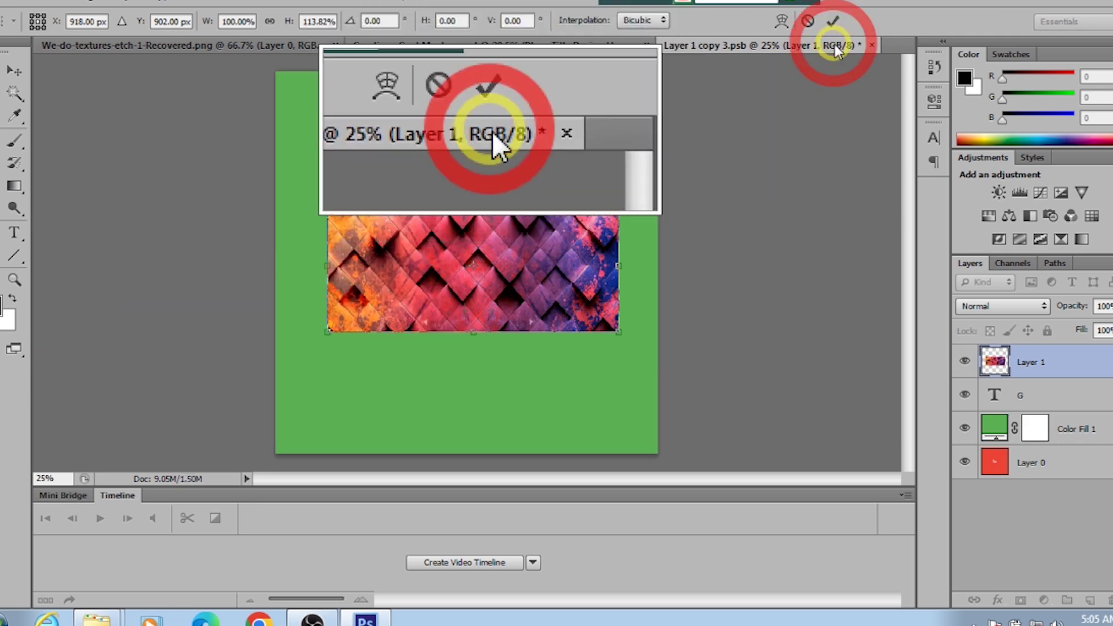
pyautogui.click(833, 21)
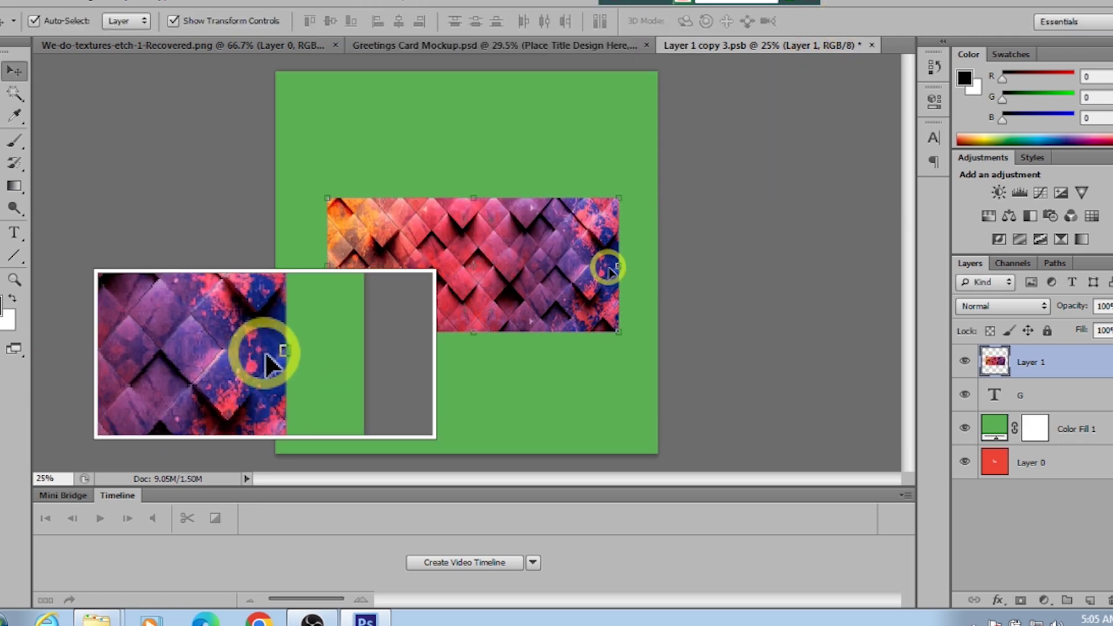
# Clip the texture layer into the G, then save and close Layer 1 copy 3.psb.
pyautogui.rightClick(1050, 359)
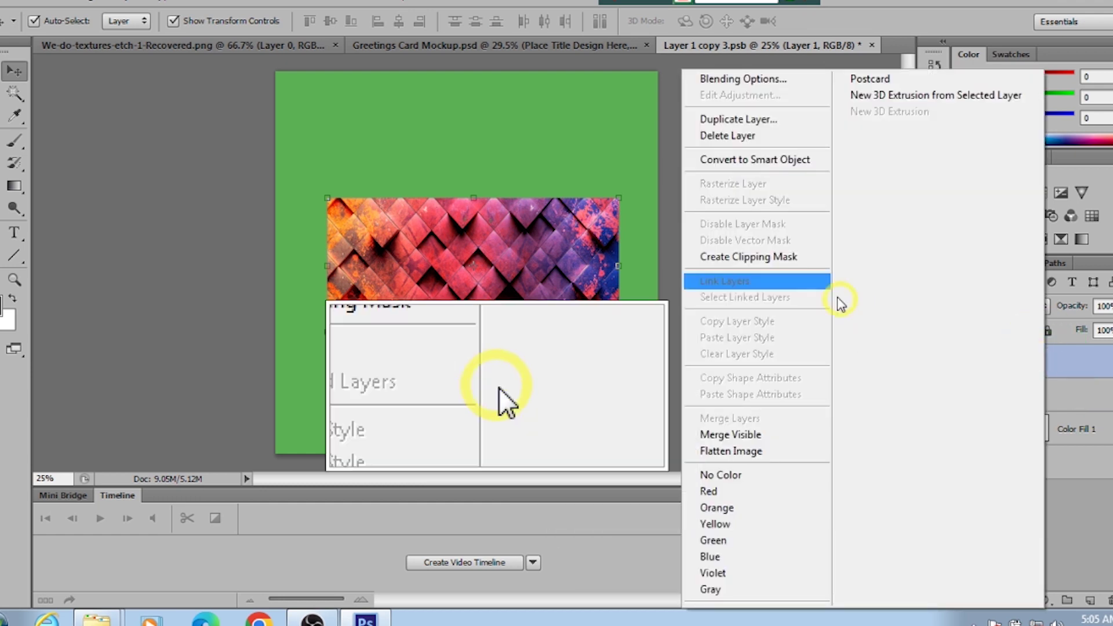
pyautogui.click(748, 257)
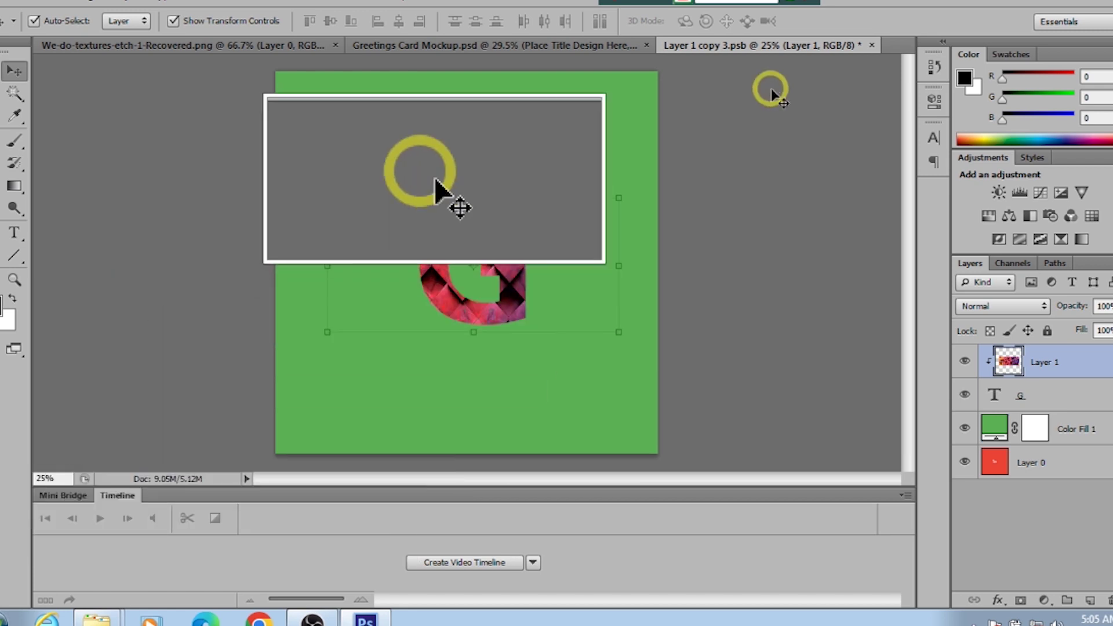
pyautogui.click(21, 2)
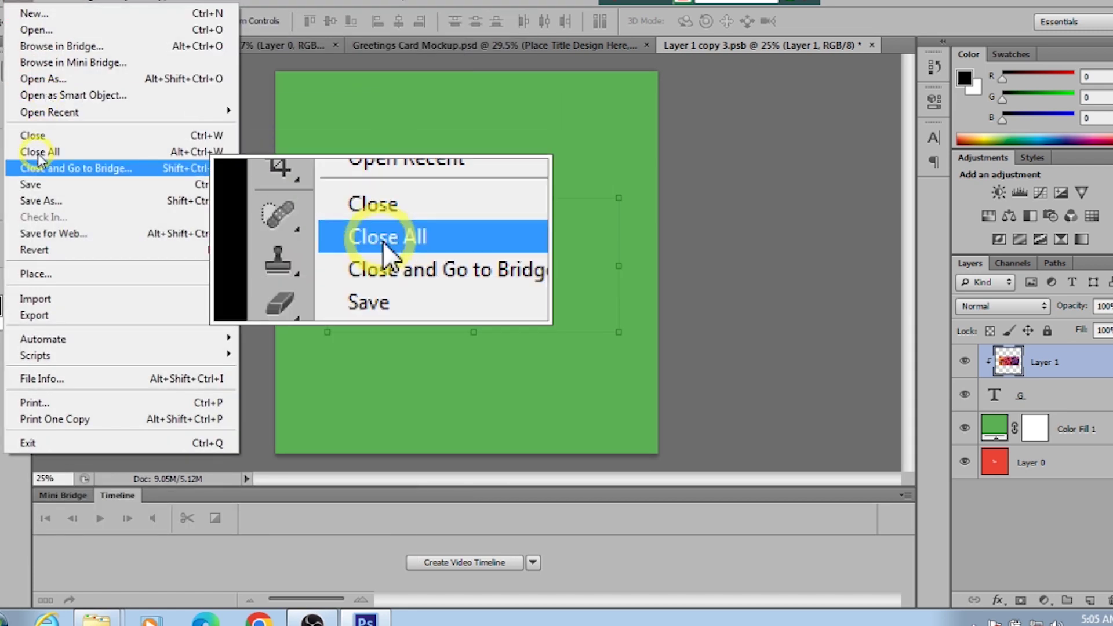
pyautogui.click(48, 186)
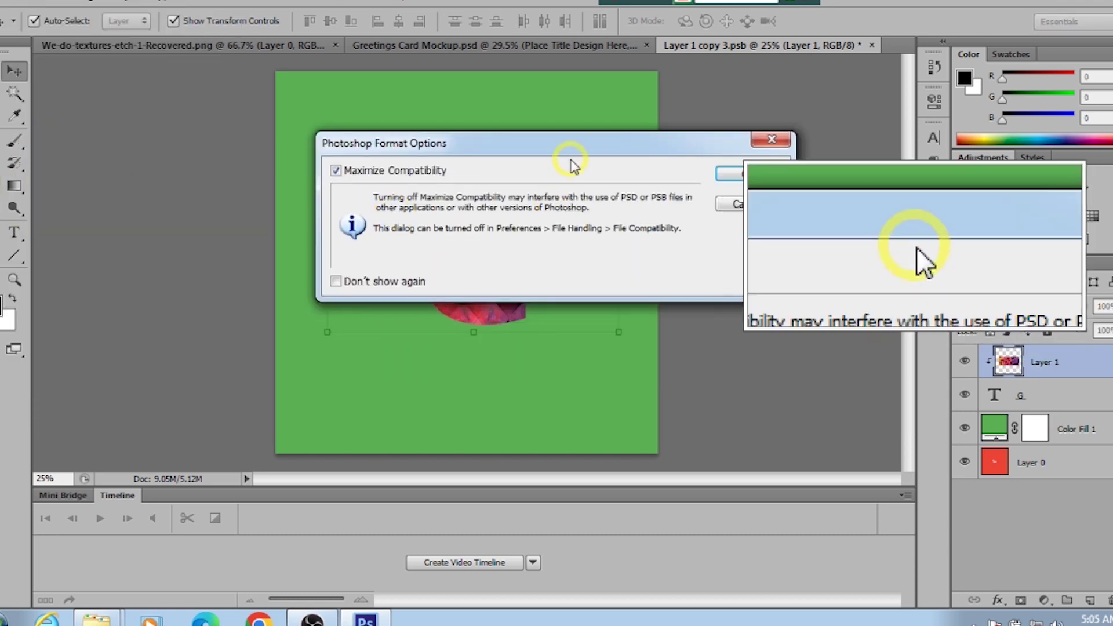
pyautogui.click(717, 180)
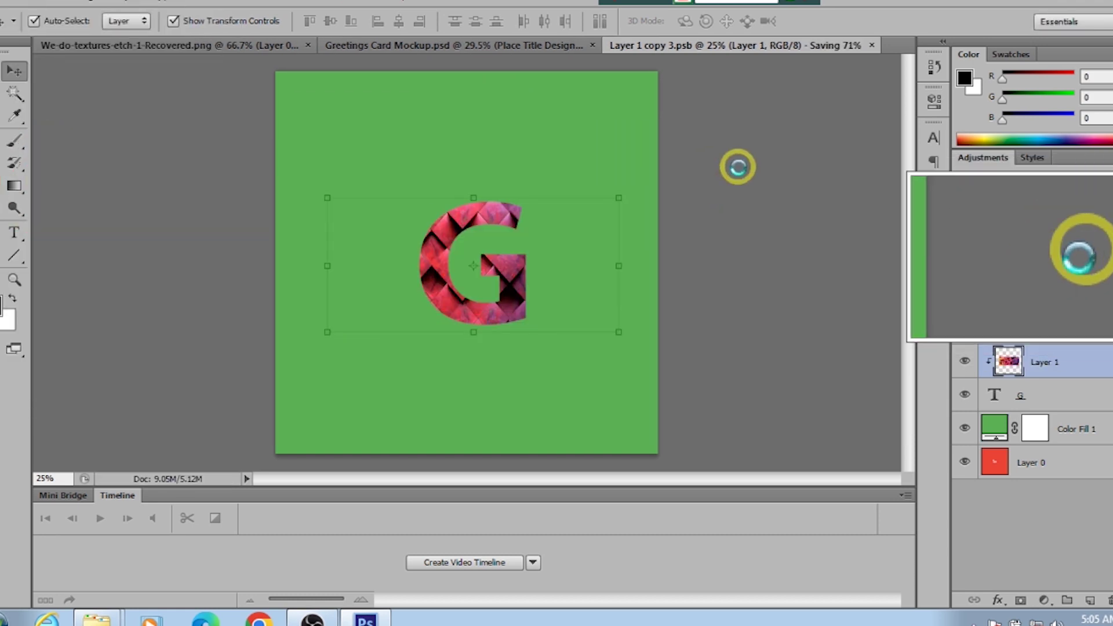
pyautogui.click(871, 46)
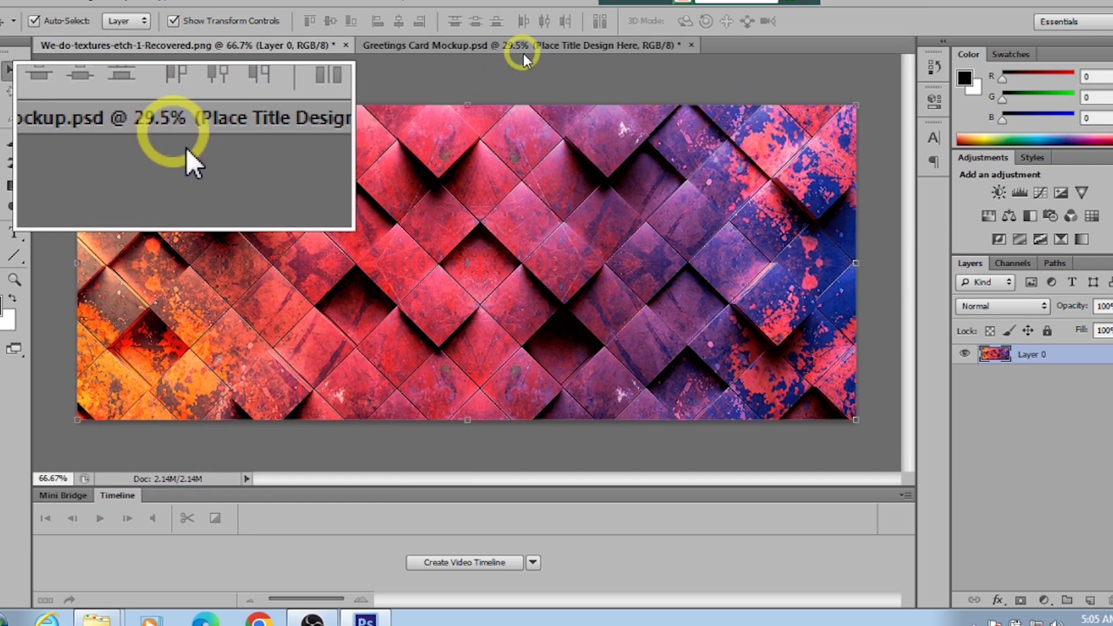
# Back in Greetings Card Mockup, toggle Place Inner Title Design's visibility off and on.
pyautogui.click(551, 45)
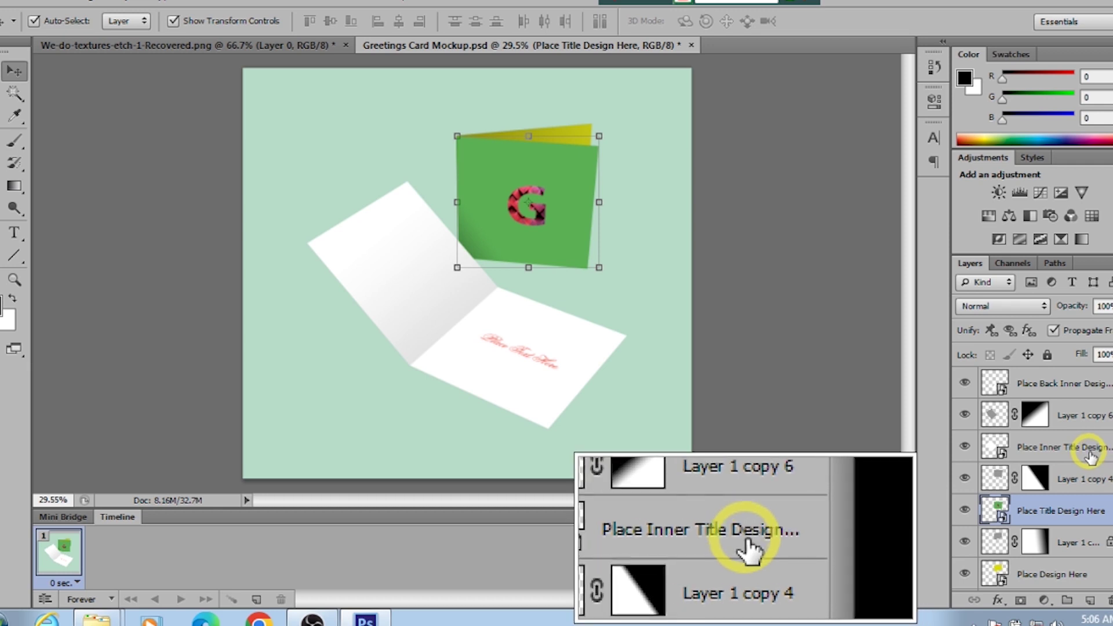
pyautogui.click(1089, 451)
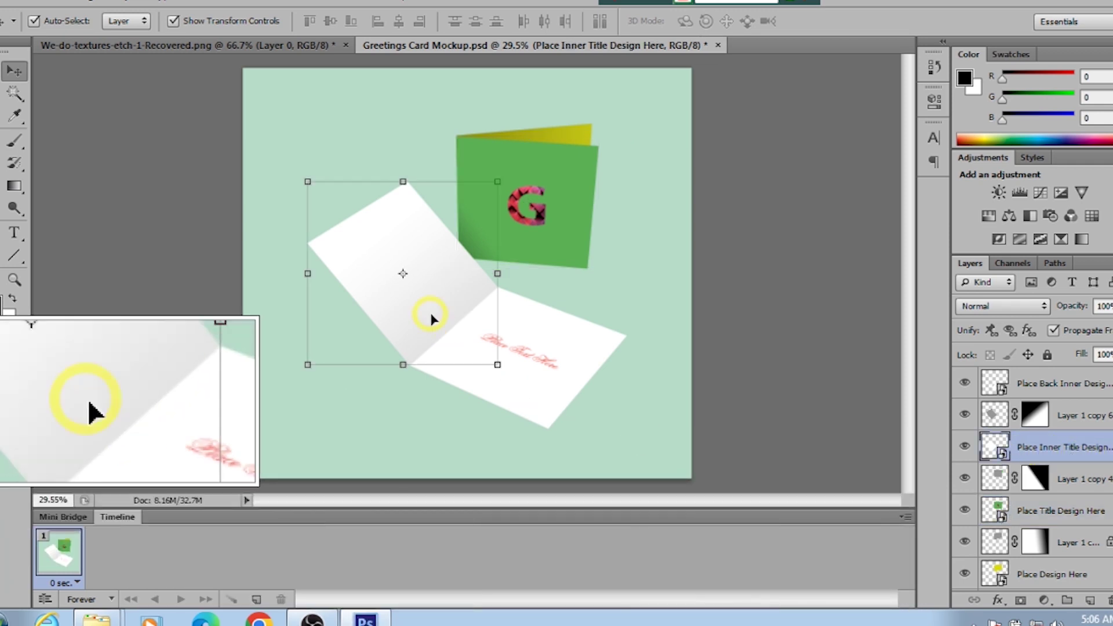
pyautogui.click(965, 448)
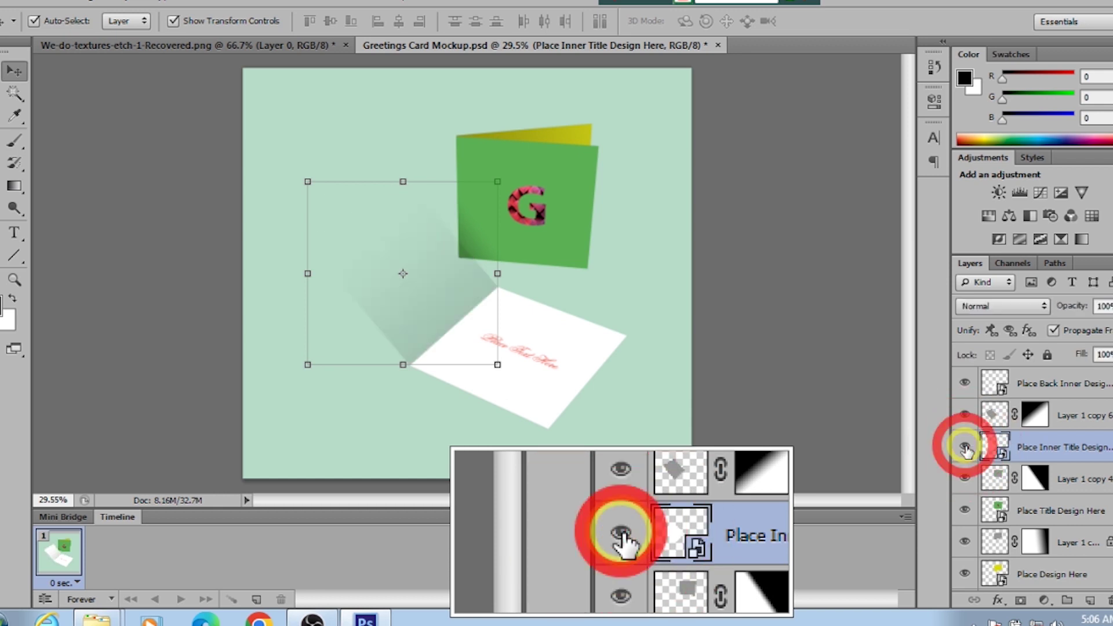
pyautogui.click(965, 448)
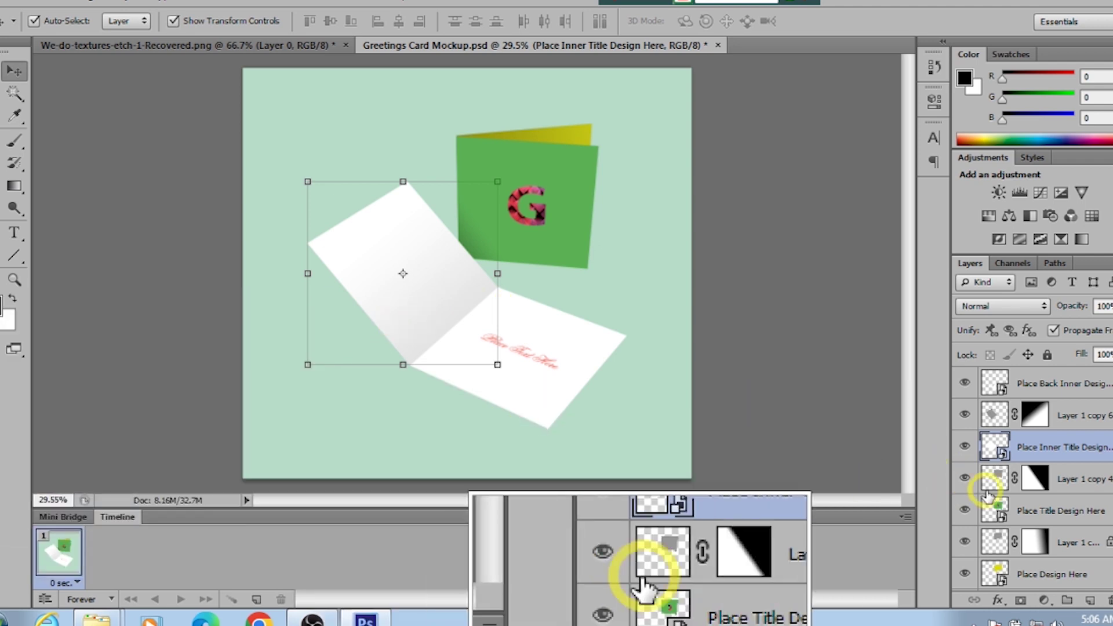
# Open the left inner page's contents and add a lilac (#caaad1) Solid Color fill layer.
pyautogui.doubleClick(997, 452)
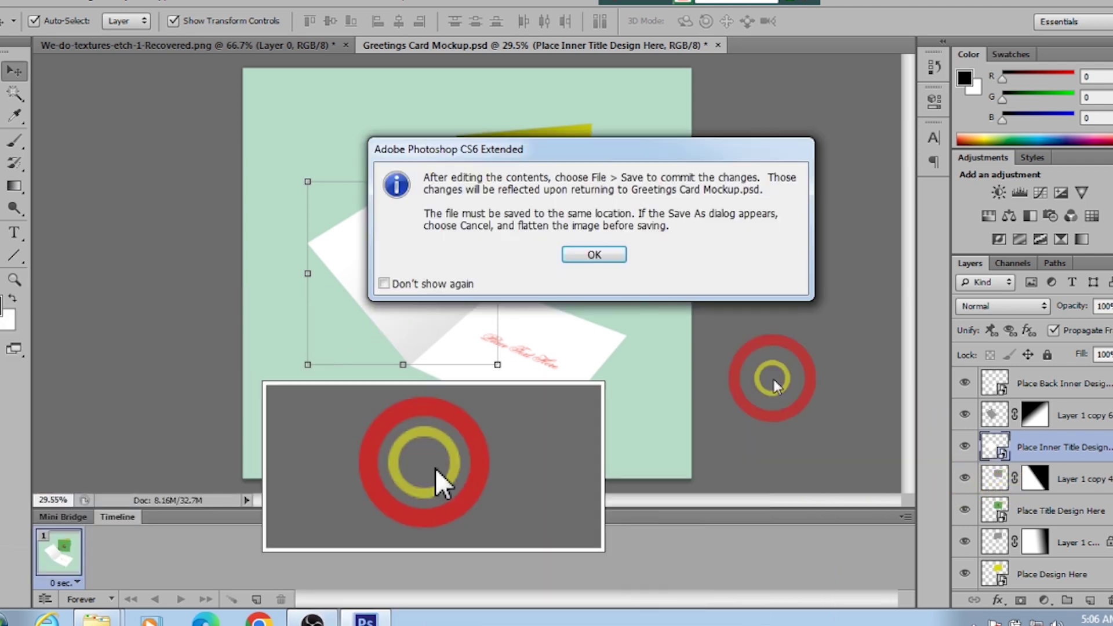
pyautogui.click(601, 249)
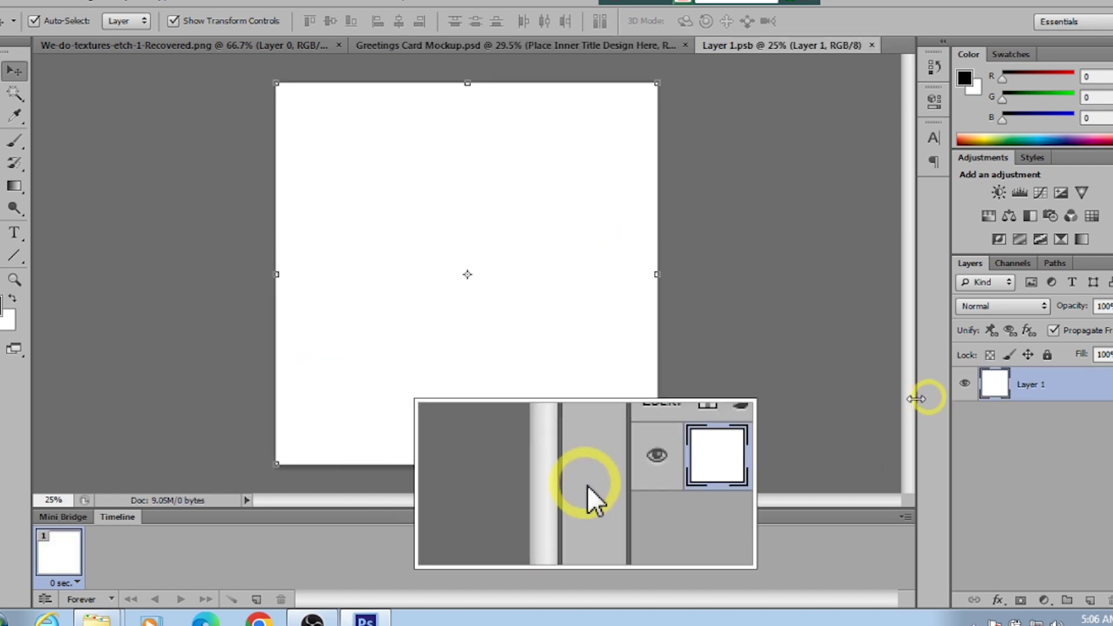
pyautogui.click(1046, 603)
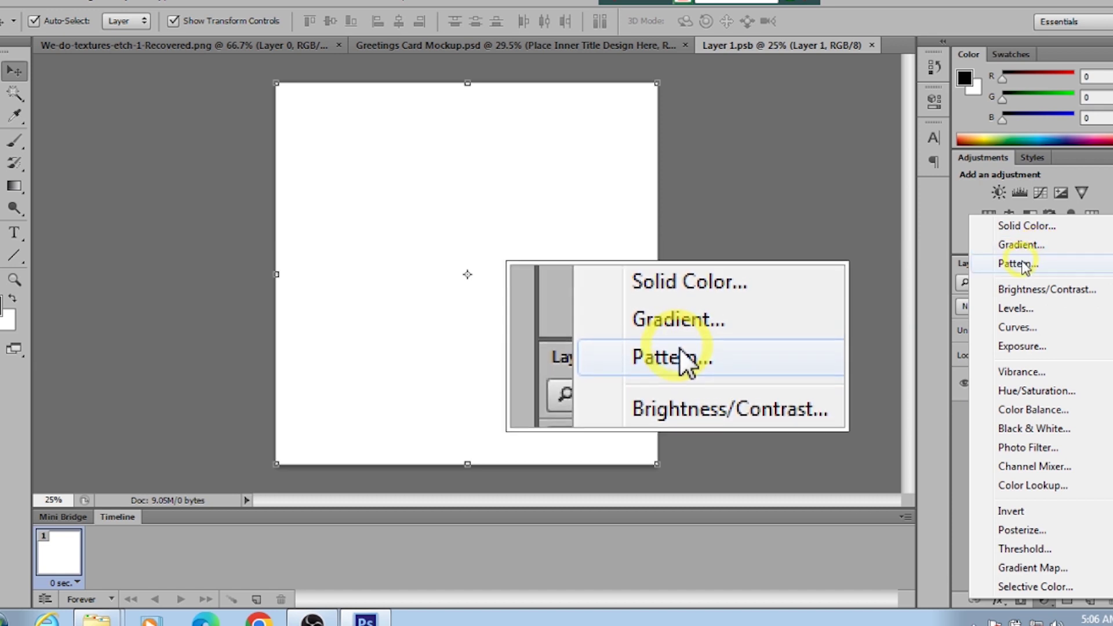
pyautogui.click(1024, 226)
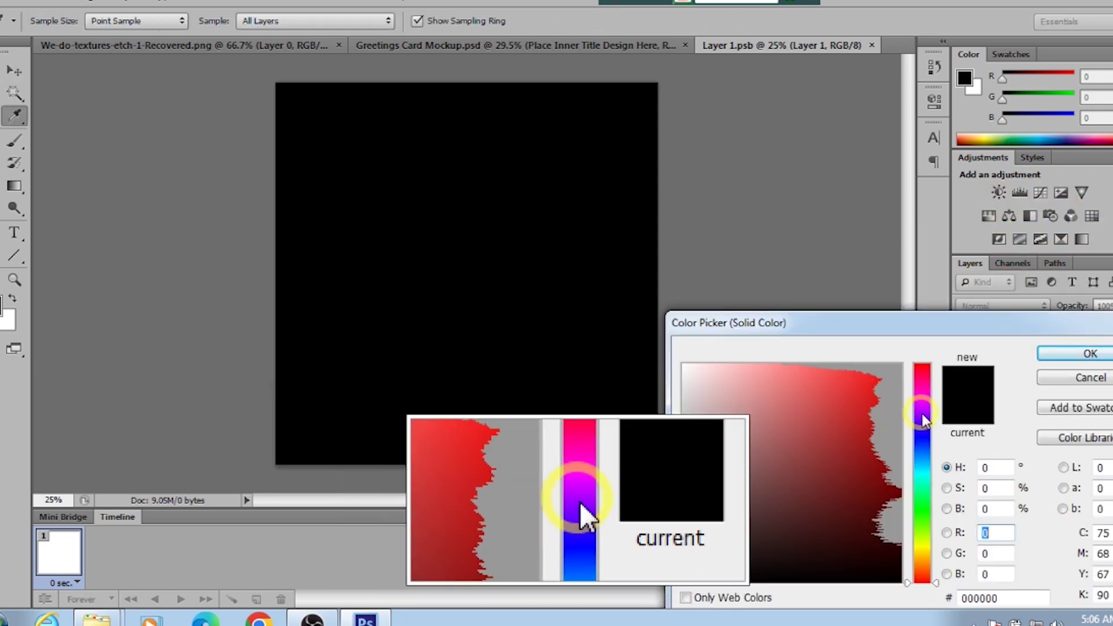
pyautogui.click(922, 407)
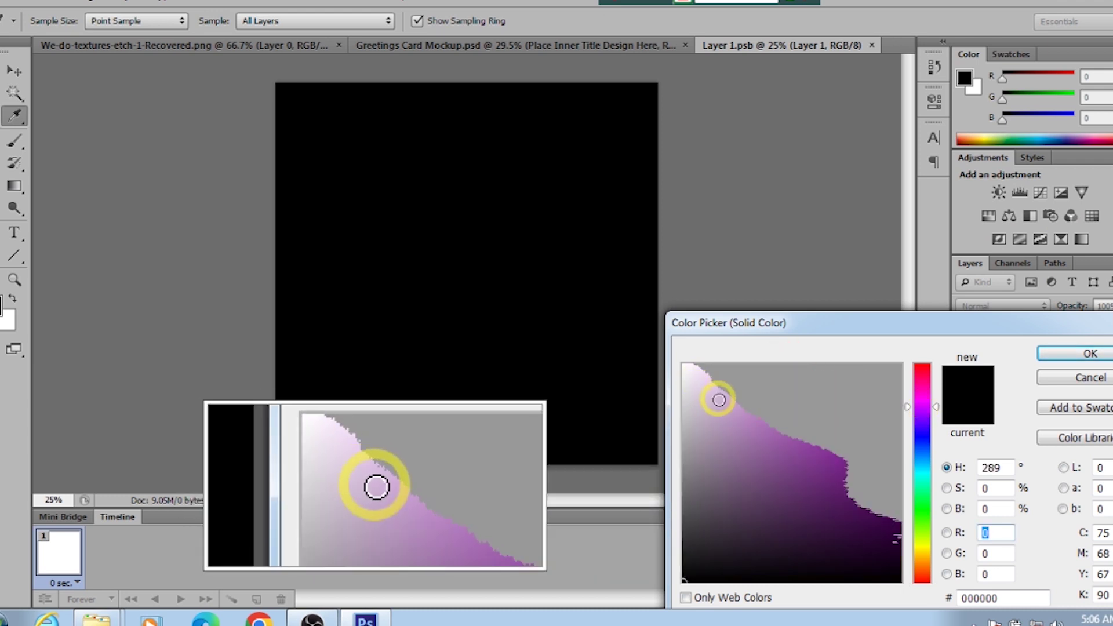
pyautogui.click(723, 403)
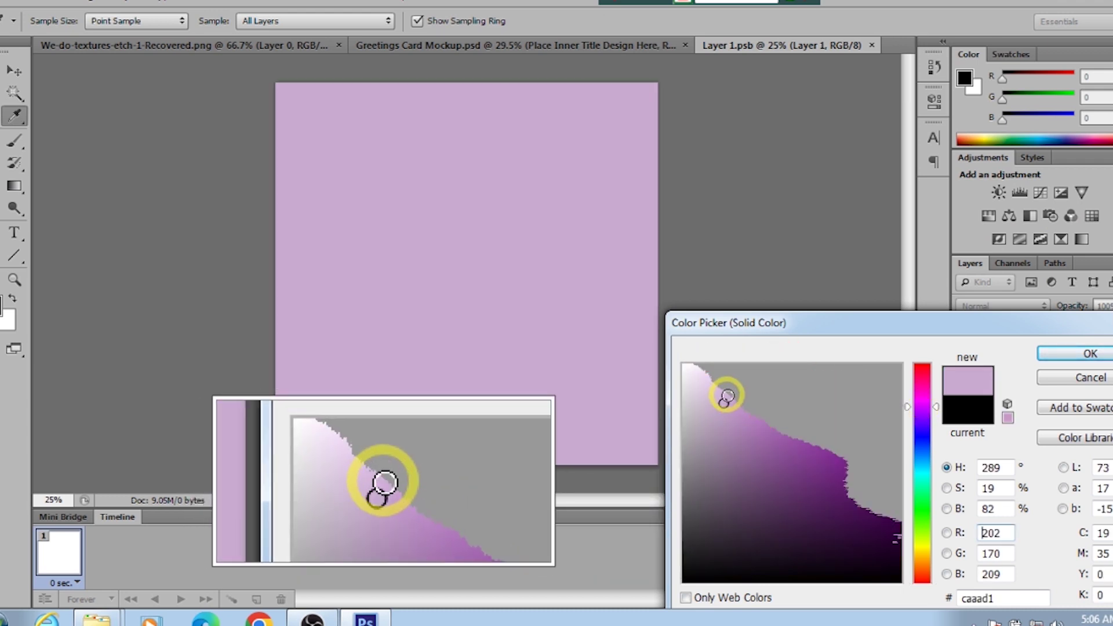
pyautogui.click(1085, 353)
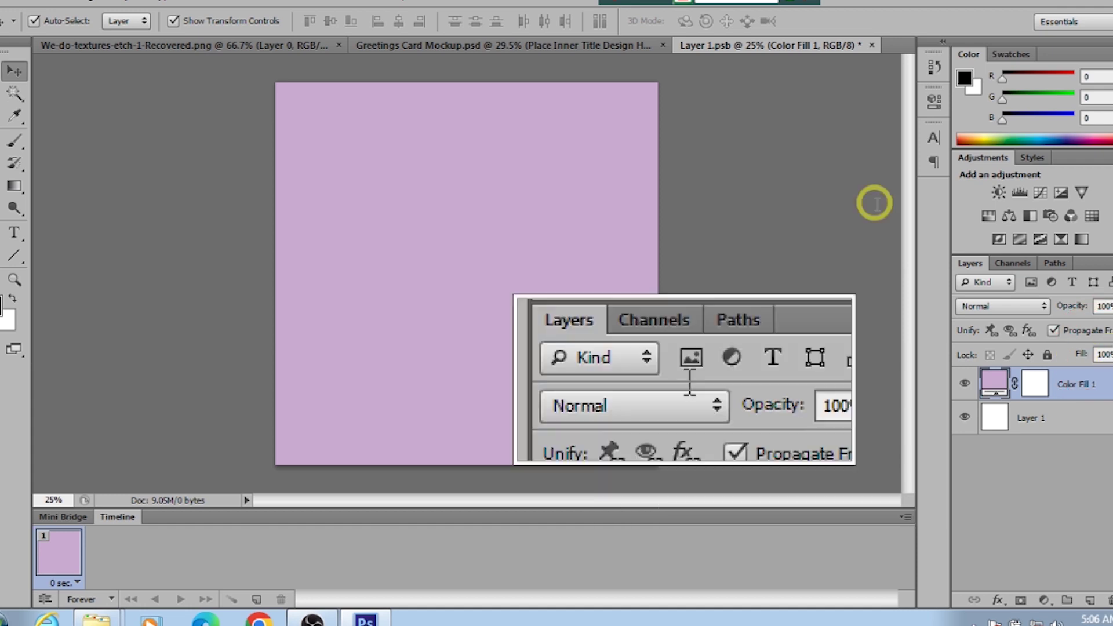
# Save the page contents and close them to return to the mockup.
pyautogui.click(12, 2)
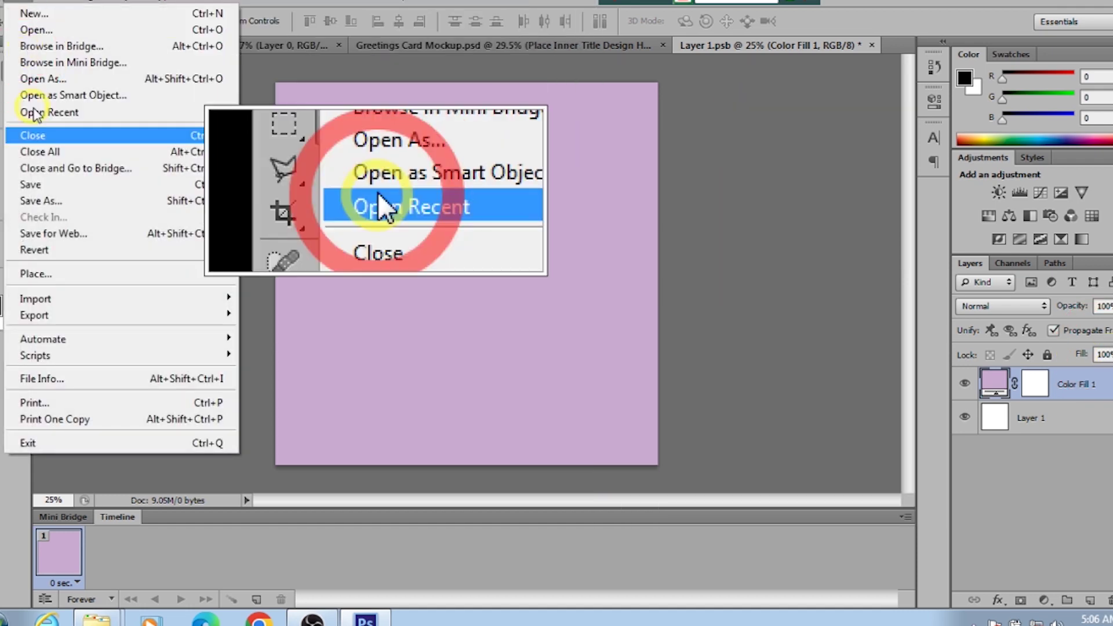
pyautogui.click(30, 184)
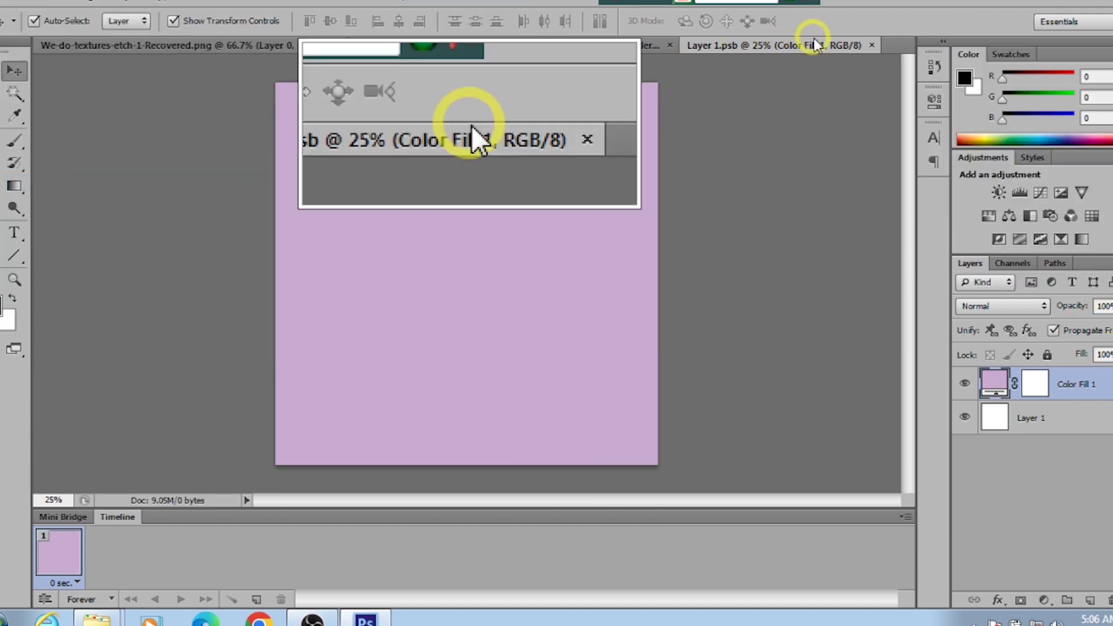
pyautogui.click(872, 45)
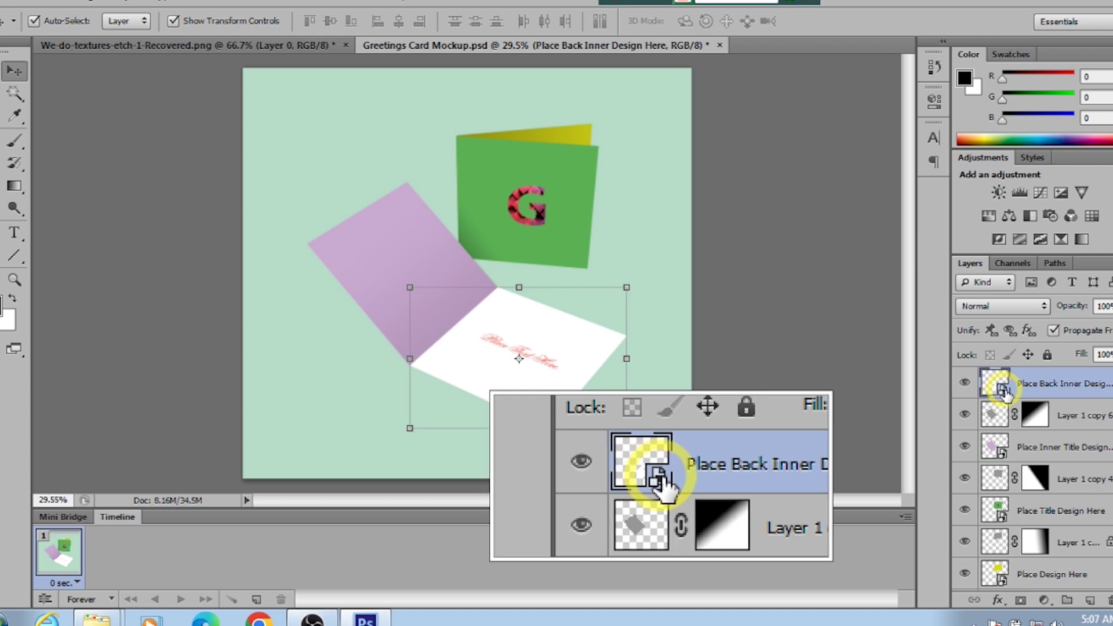
# Open the Place Back Inner Design smart object and dismiss the editing and font notices.
pyautogui.doubleClick(1004, 392)
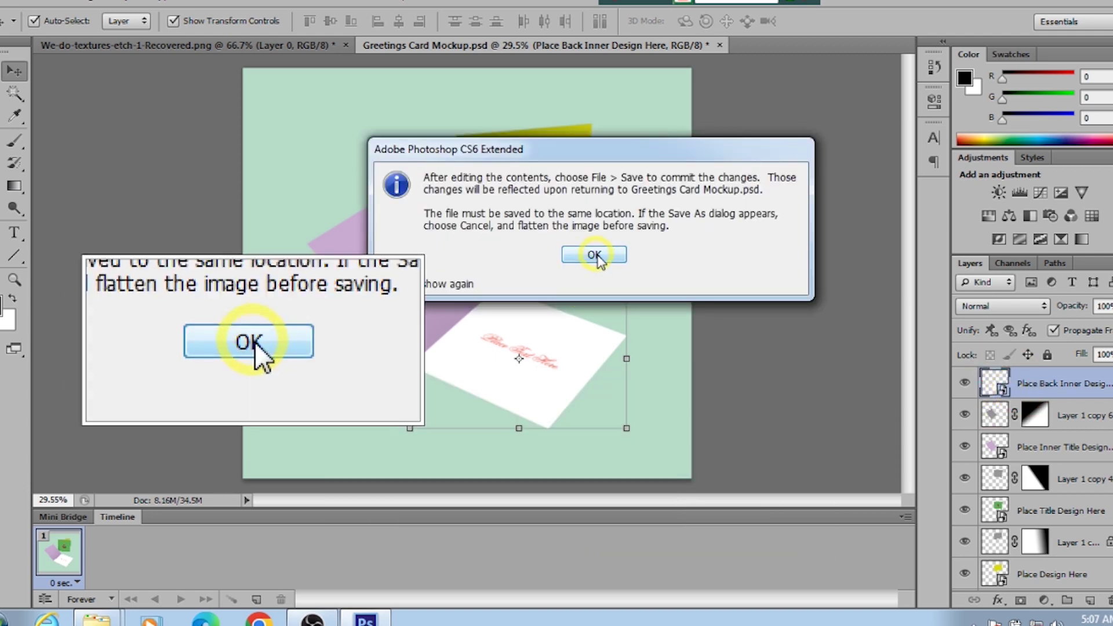
pyautogui.click(599, 257)
pyautogui.click(607, 228)
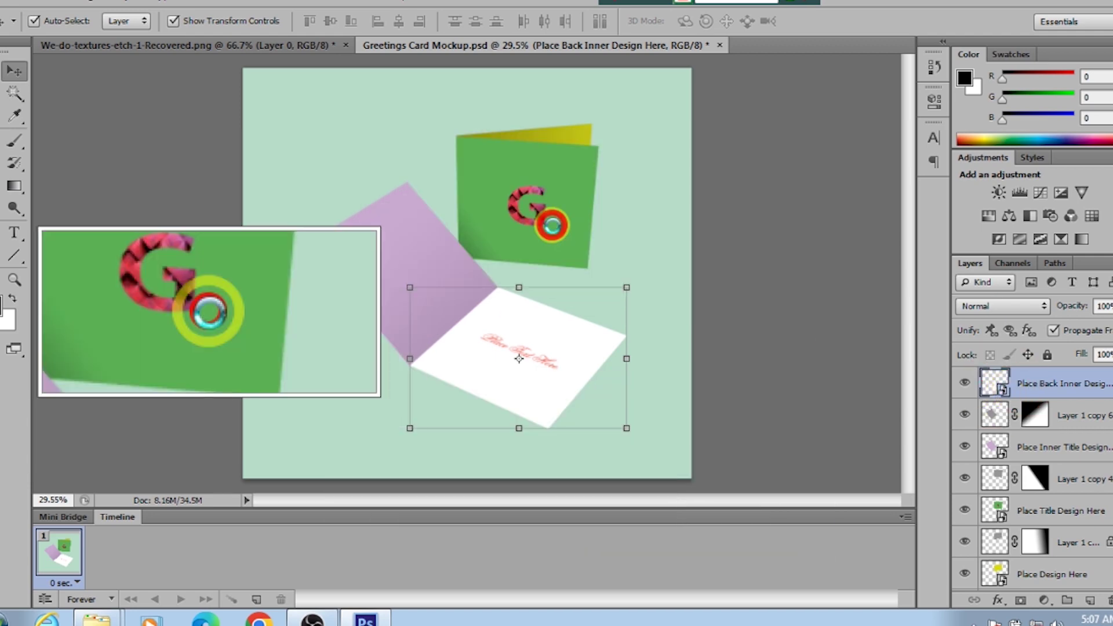
pyautogui.click(544, 230)
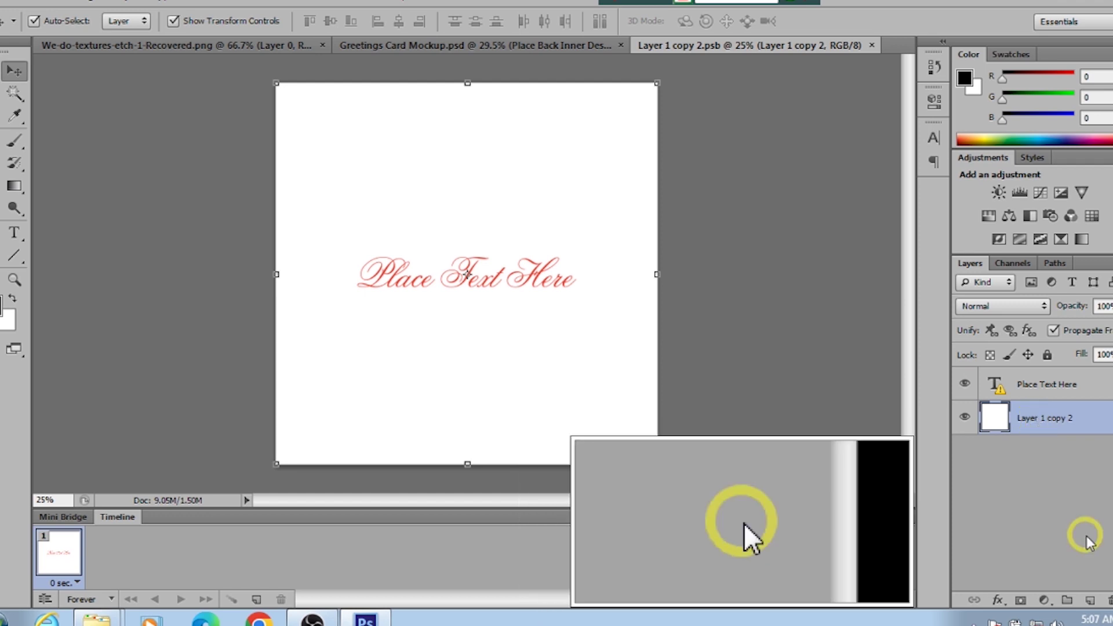
# Add a black Solid Color fill, then a black-to-transparent linear Gradient fill at 90°.
pyautogui.click(1047, 602)
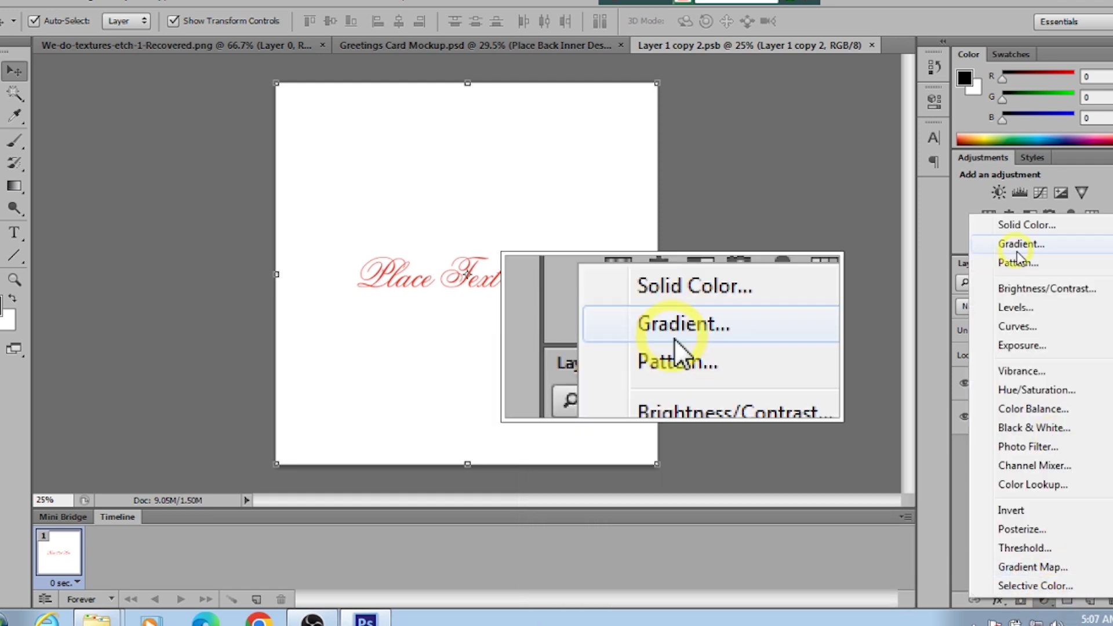
pyautogui.click(1024, 225)
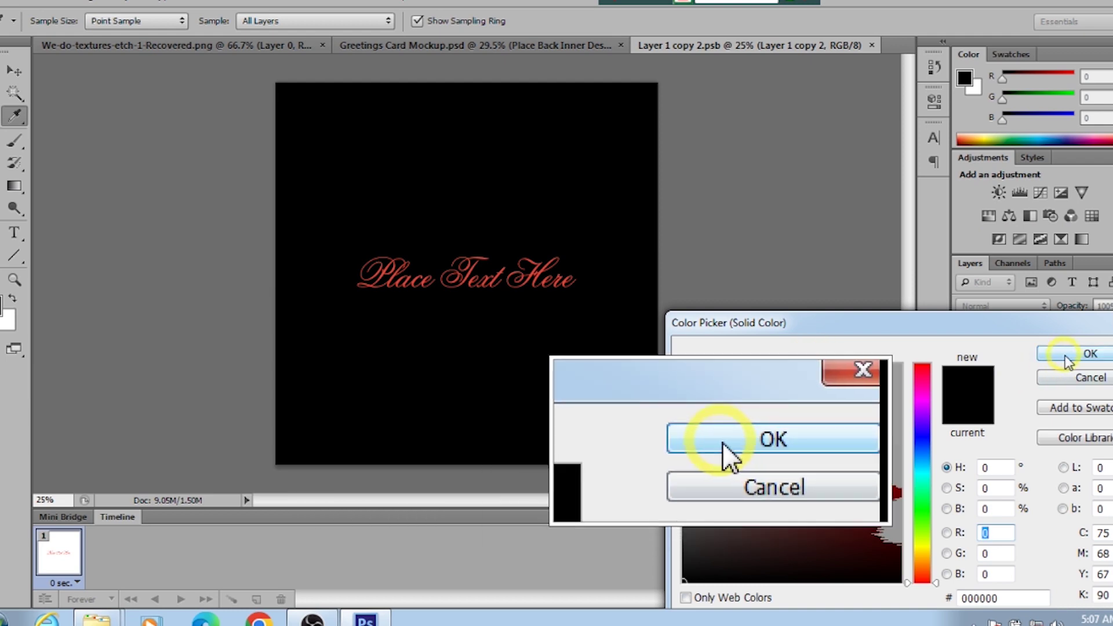
pyautogui.click(1084, 354)
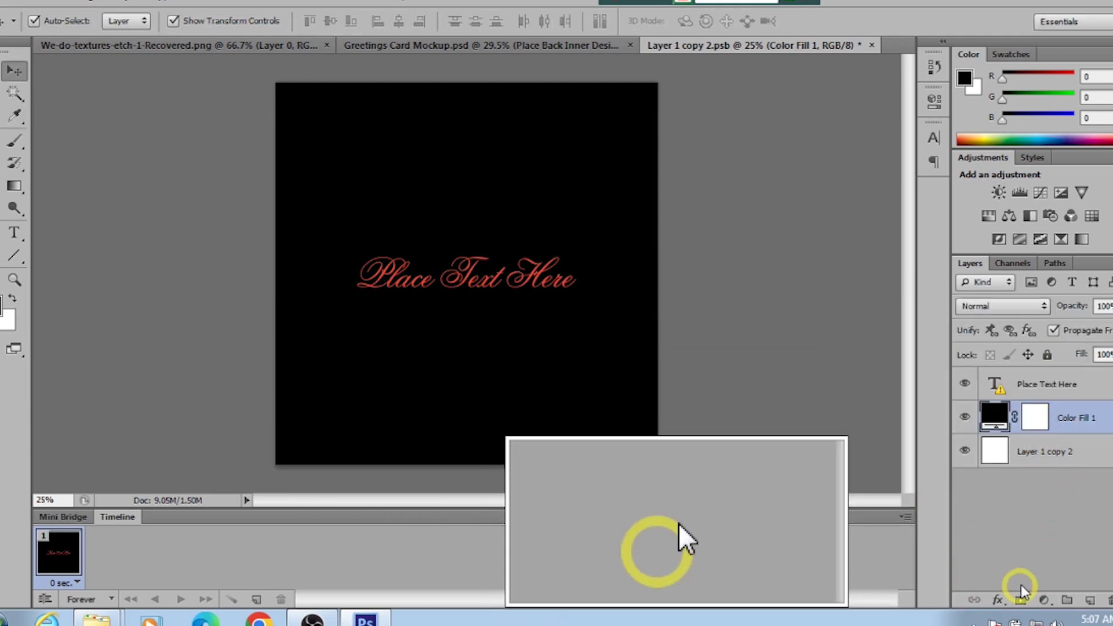
pyautogui.click(1044, 600)
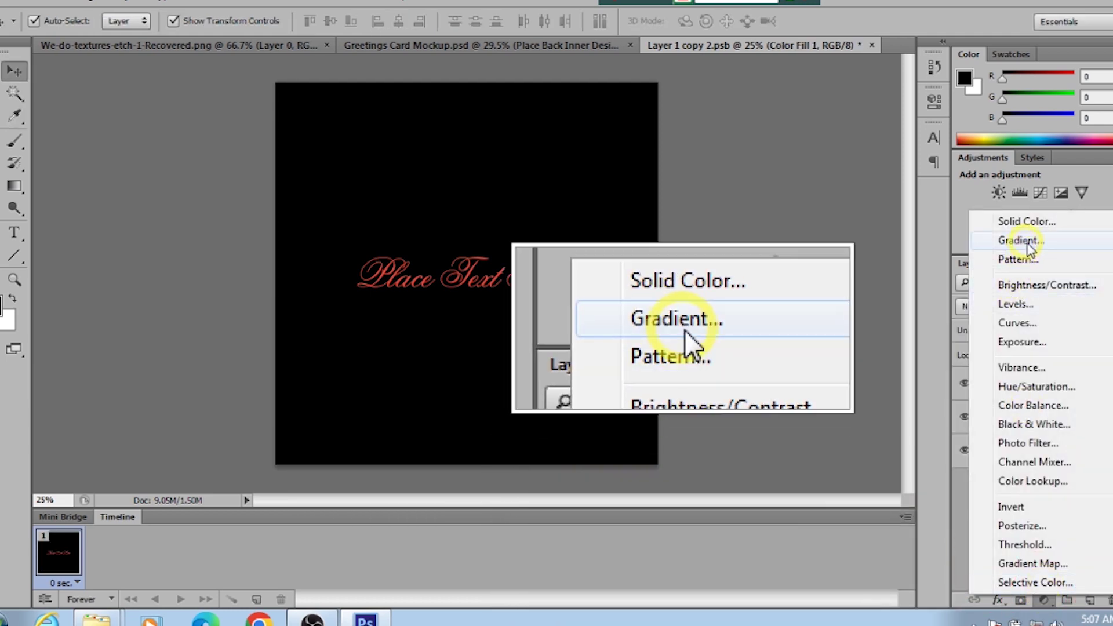
pyautogui.click(1031, 244)
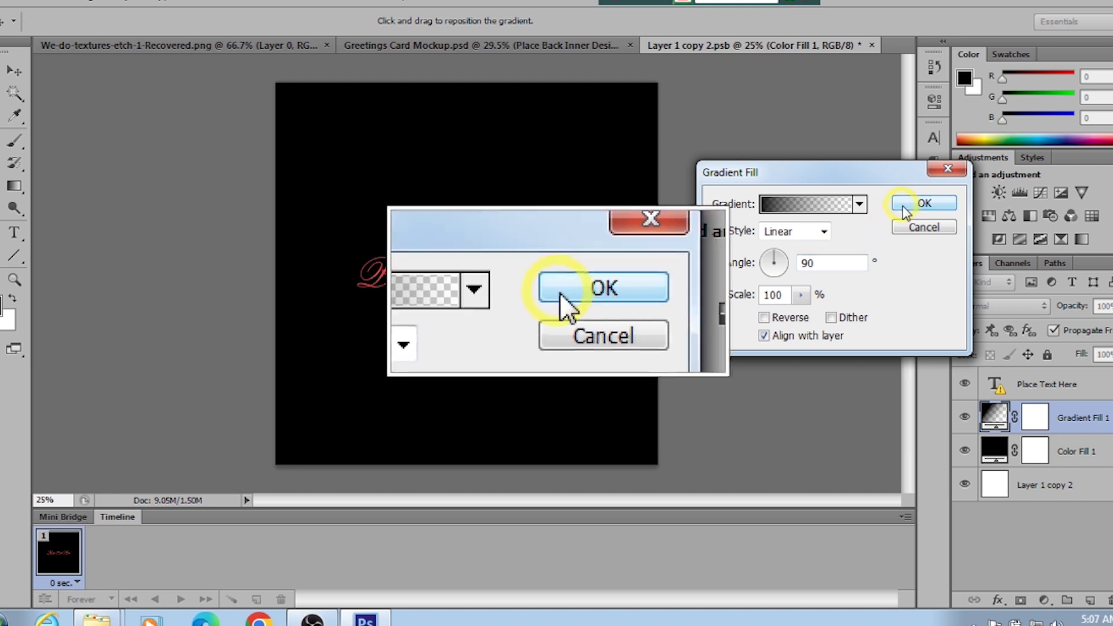
pyautogui.click(923, 204)
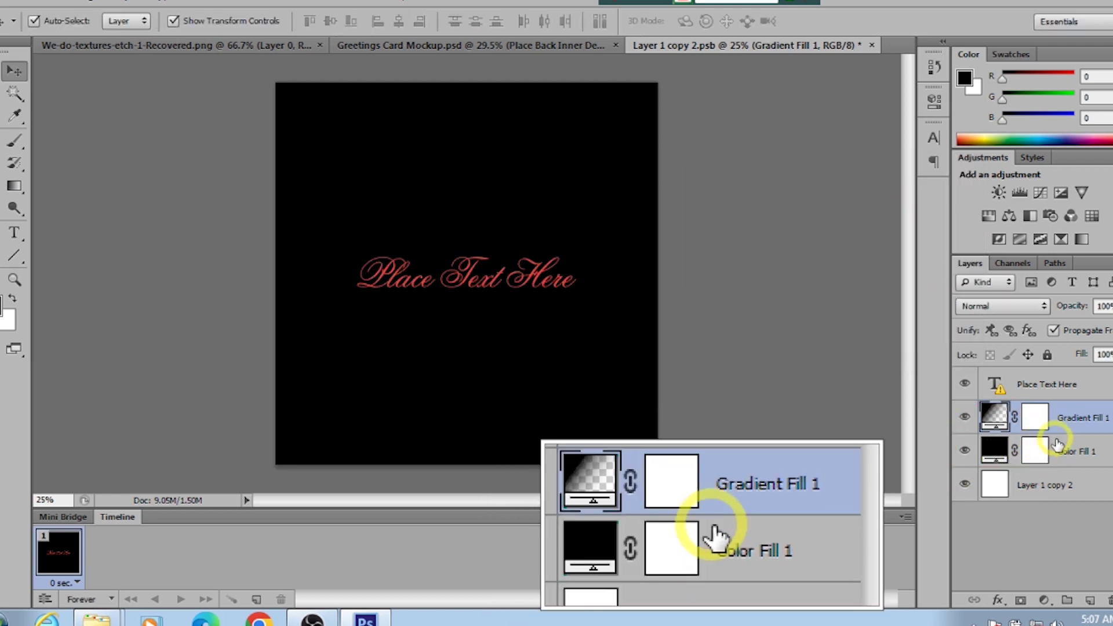
# Change Color Fill 1 from black to a light cyan.
pyautogui.doubleClick(998, 451)
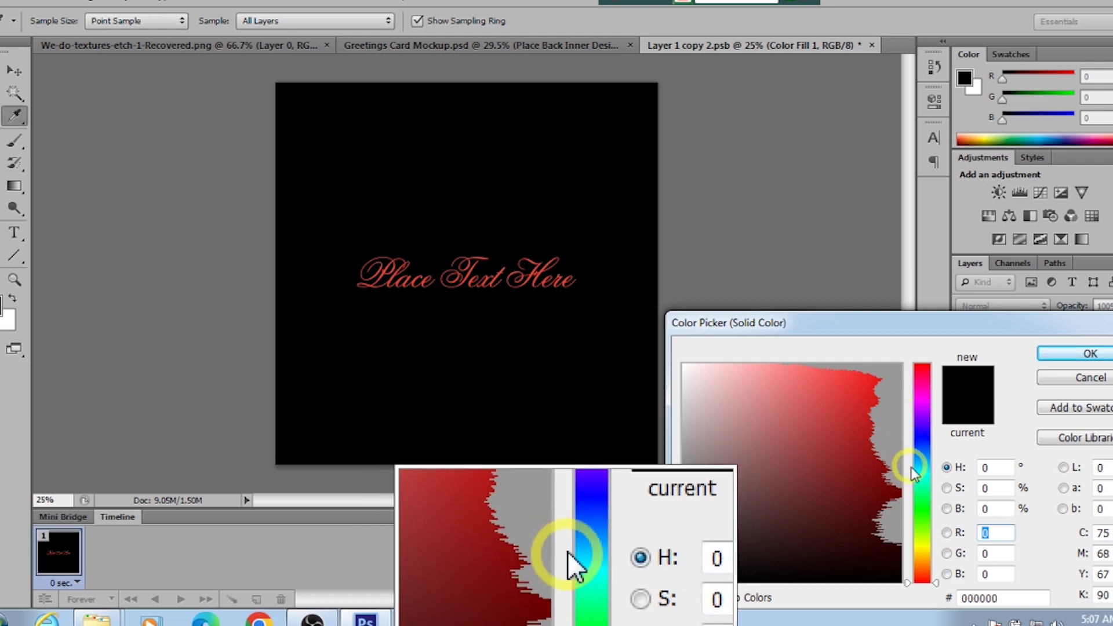
pyautogui.click(922, 470)
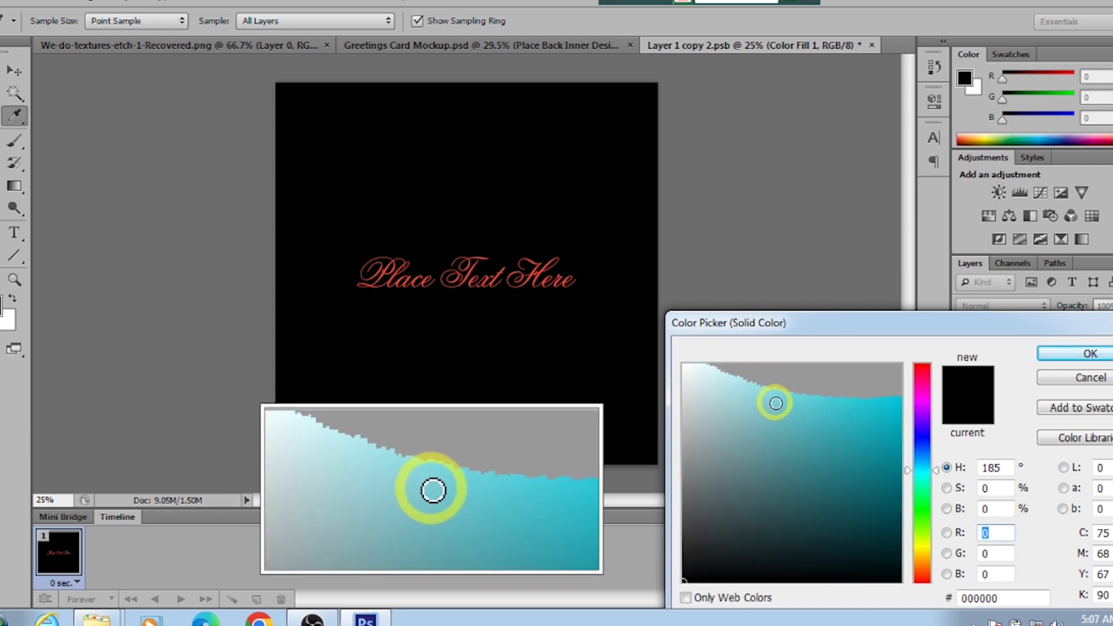
pyautogui.click(774, 406)
pyautogui.click(1067, 355)
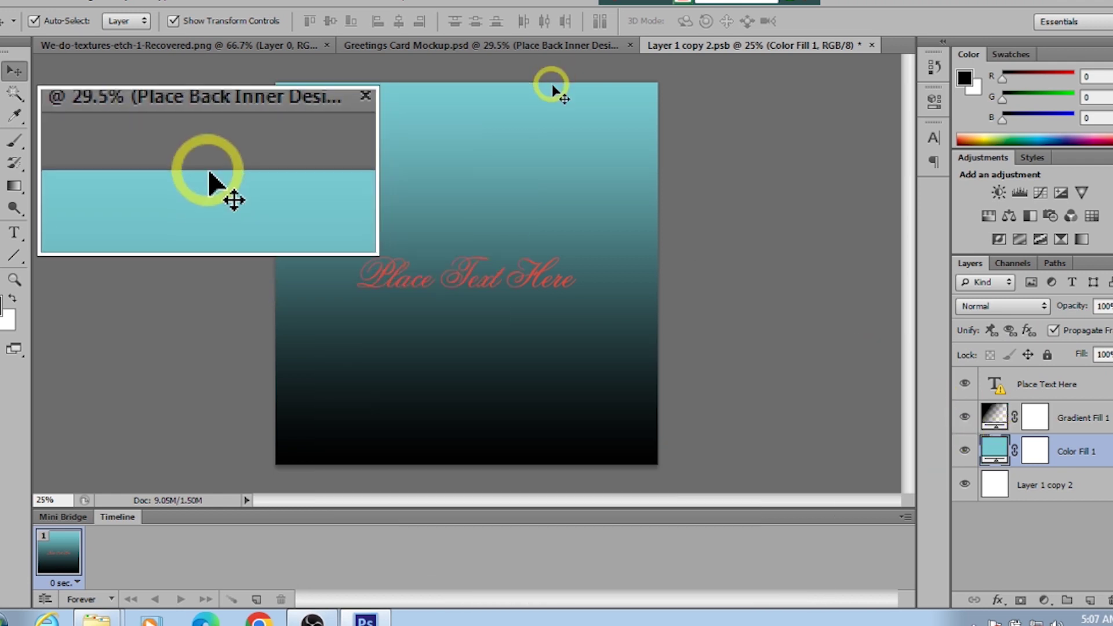
# Save the back inner page contents and close them to return to the mockup.
pyautogui.click(10, 3)
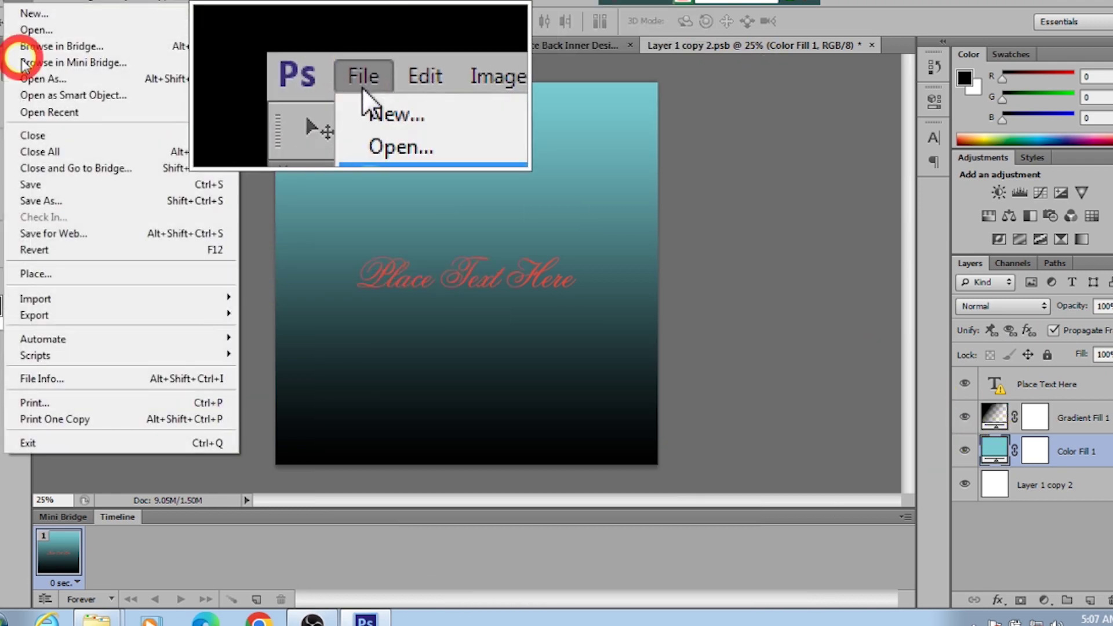
pyautogui.click(32, 183)
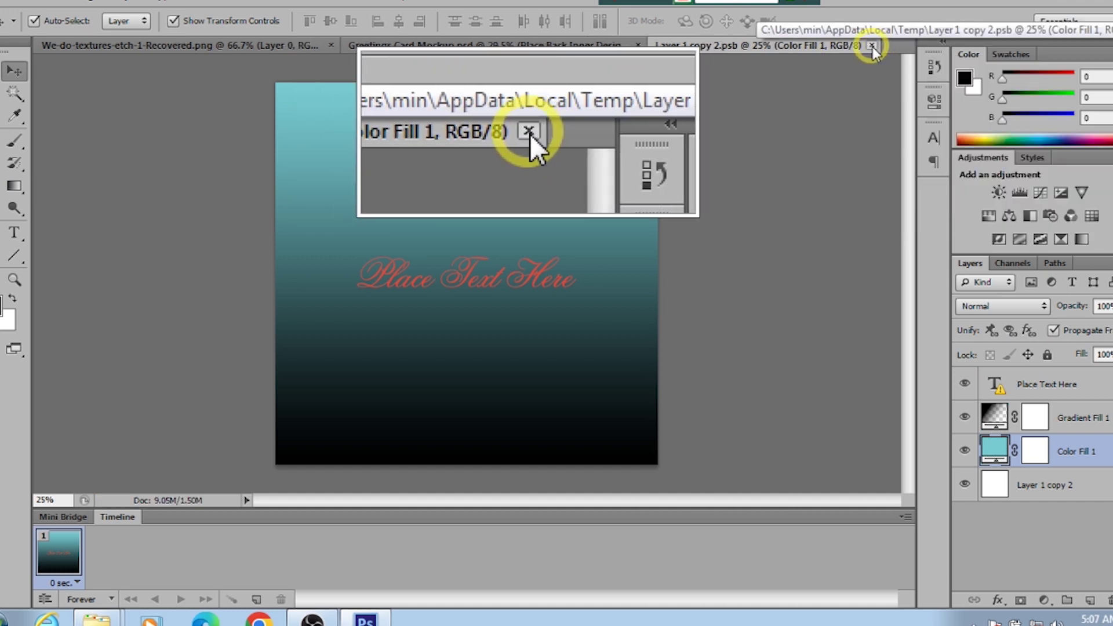
pyautogui.click(872, 45)
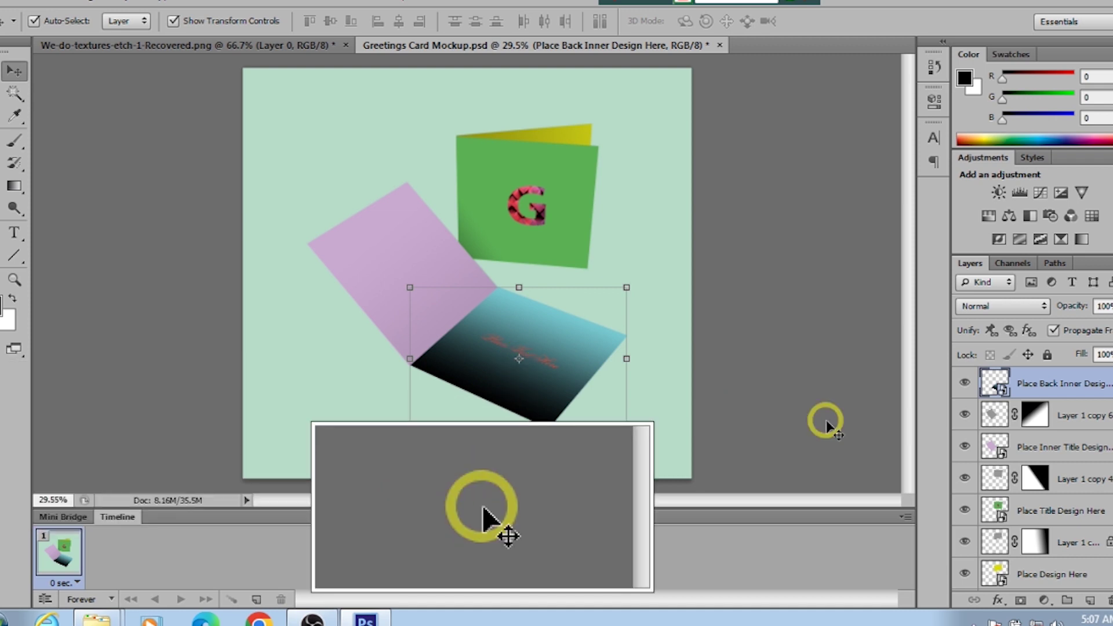
# Reopen the back inner page's contents, dismissing the smart object and missing-fonts notices.
pyautogui.doubleClick(995, 383)
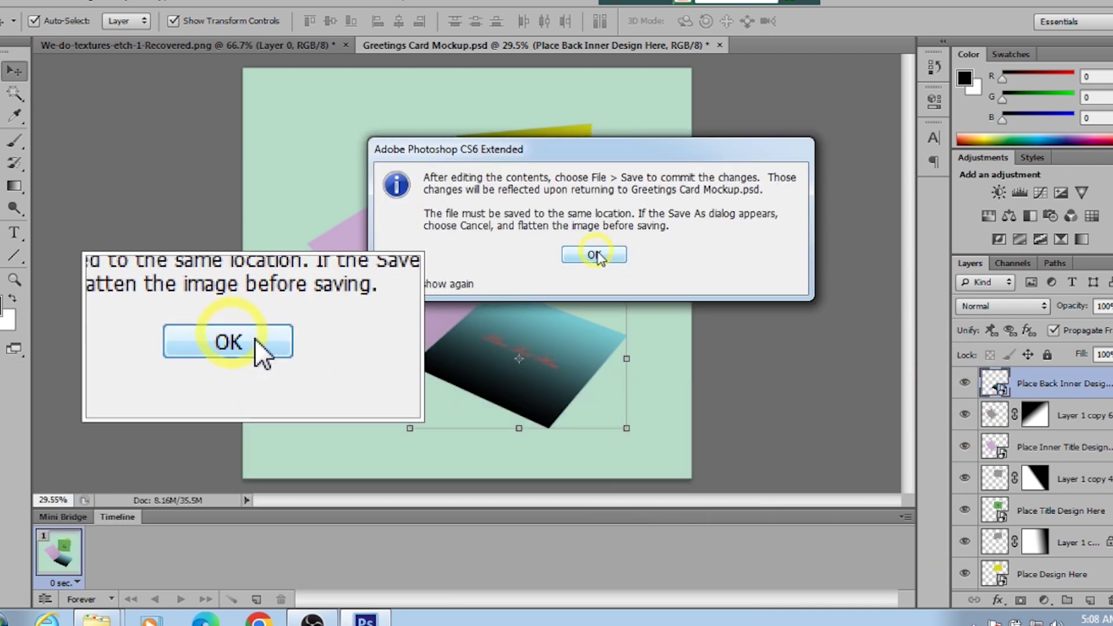
pyautogui.click(597, 255)
pyautogui.click(551, 235)
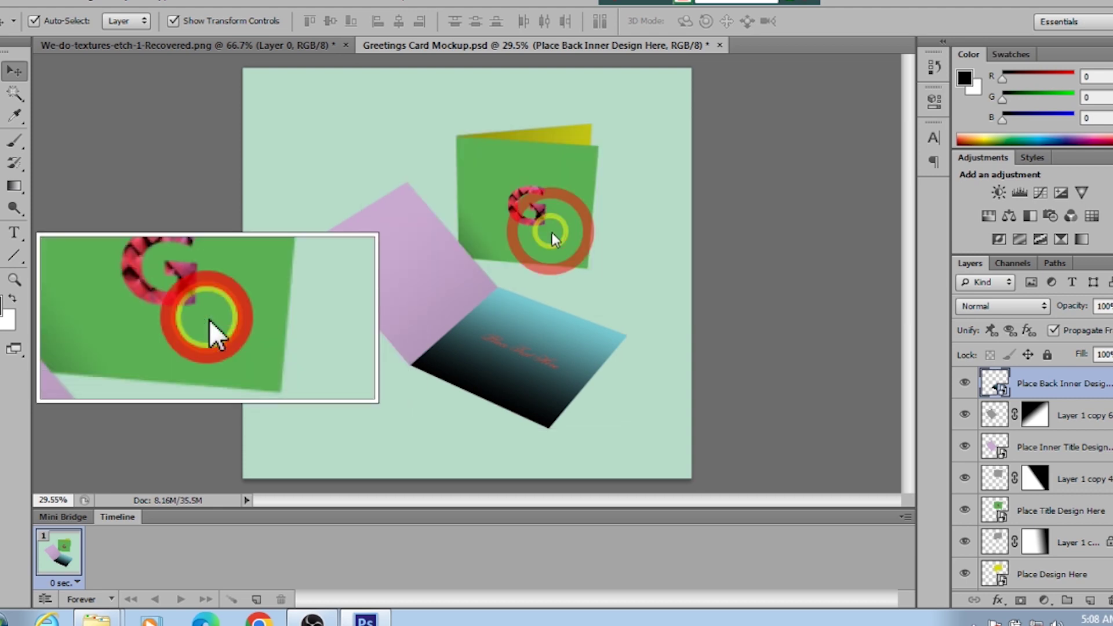